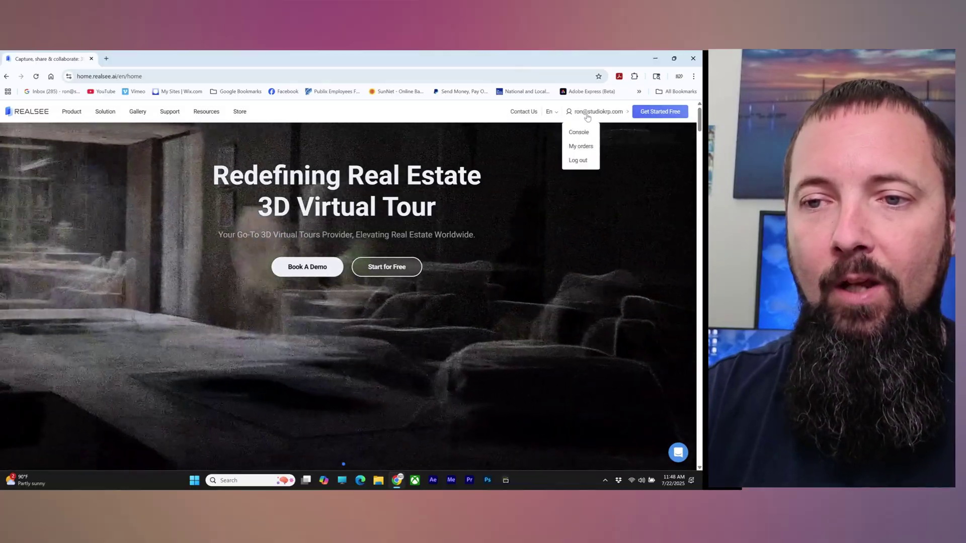
Open the account console and open the space named "test project" for editing.
{"action": "mouse_move", "coordinate": [594, 111]}
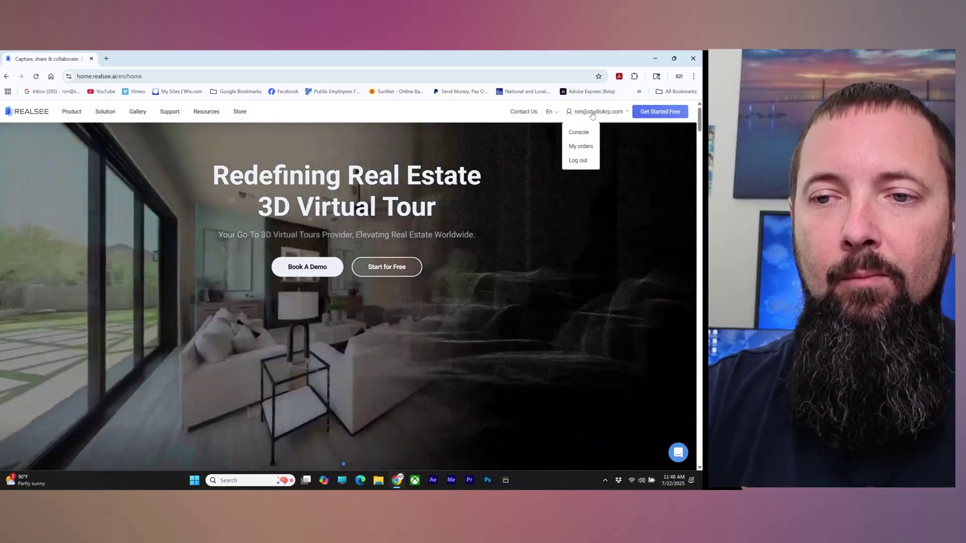
{"action": "left_click", "coordinate": [581, 133]}
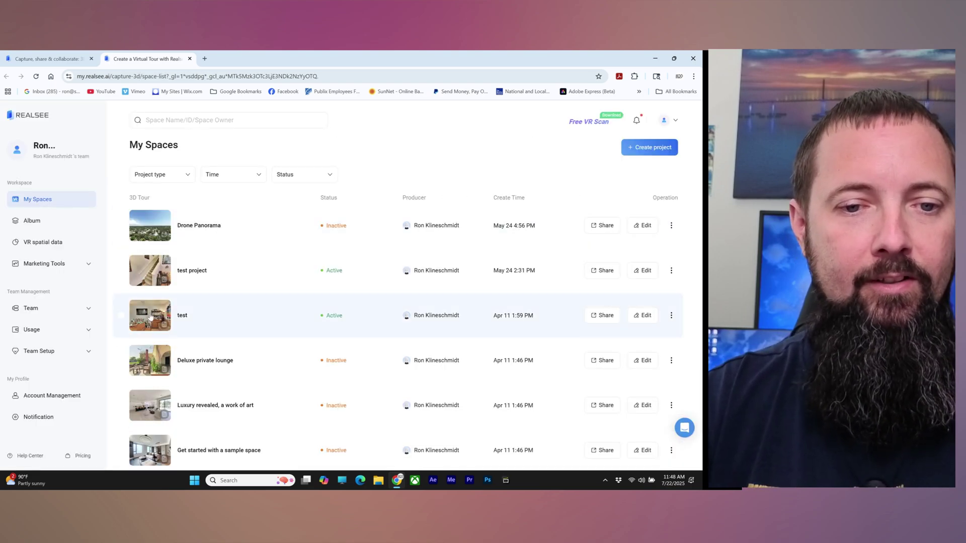
{"action": "left_click", "coordinate": [159, 272]}
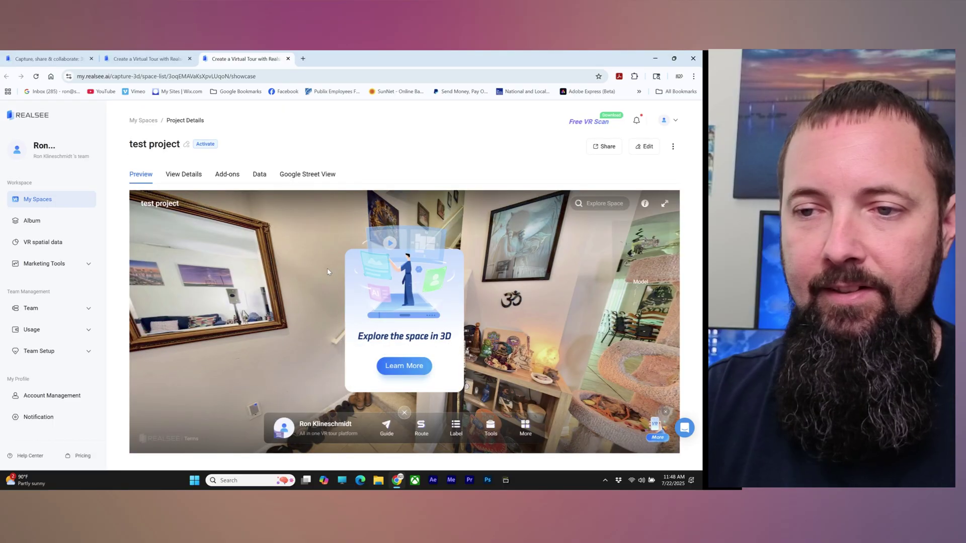
{"action": "left_click", "coordinate": [647, 146]}
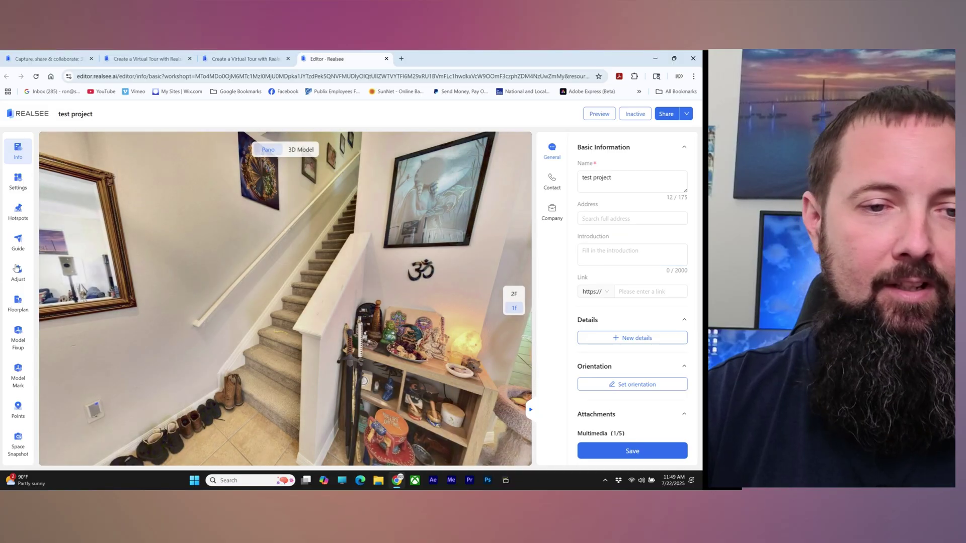
Open the 1f floor plan of the project for editing and switch to the 2.0 editor.
{"action": "left_click", "coordinate": [17, 302]}
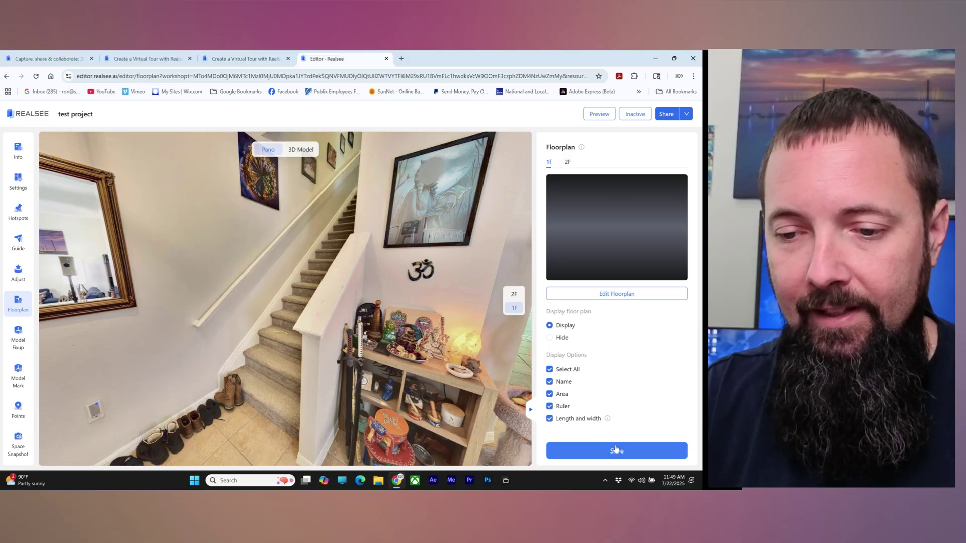
{"action": "left_click", "coordinate": [617, 293]}
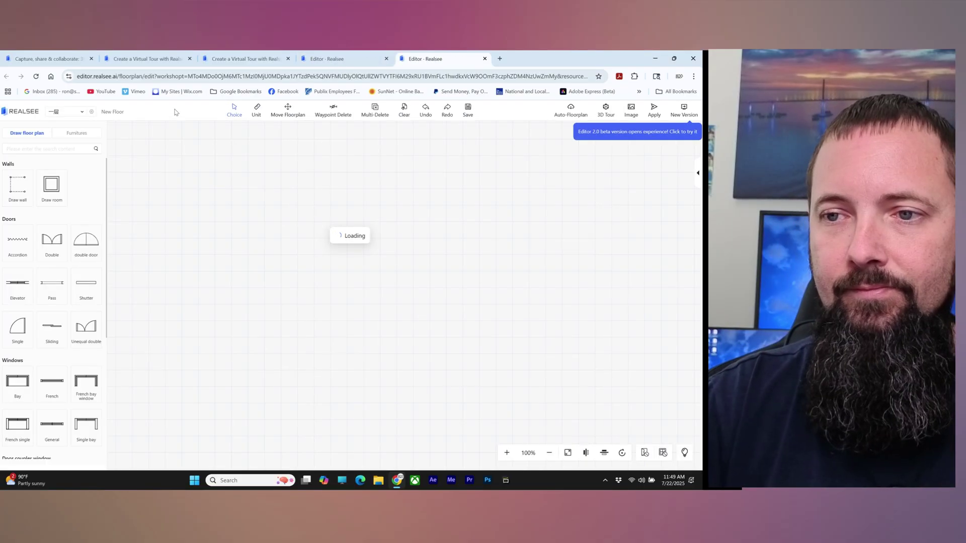
{"action": "left_click", "coordinate": [685, 111]}
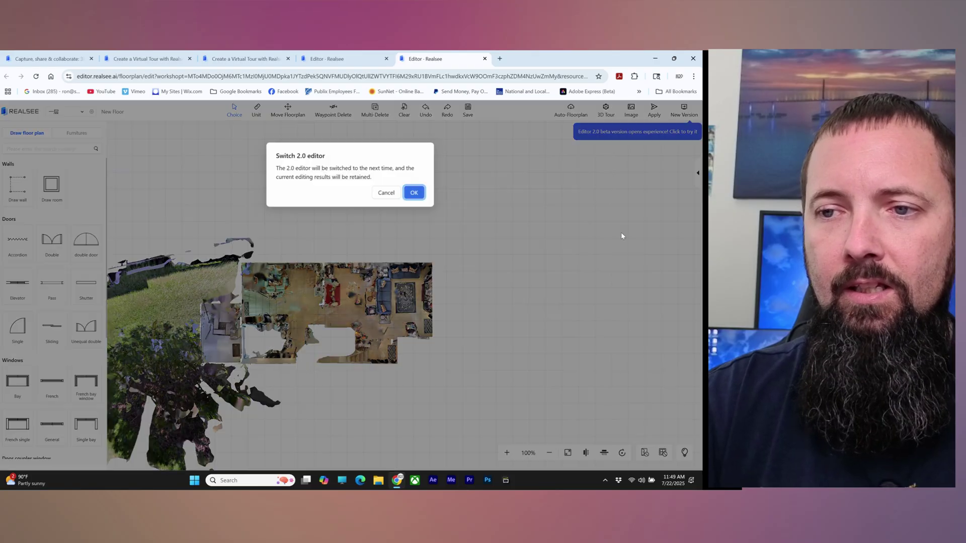
{"action": "left_click", "coordinate": [415, 194]}
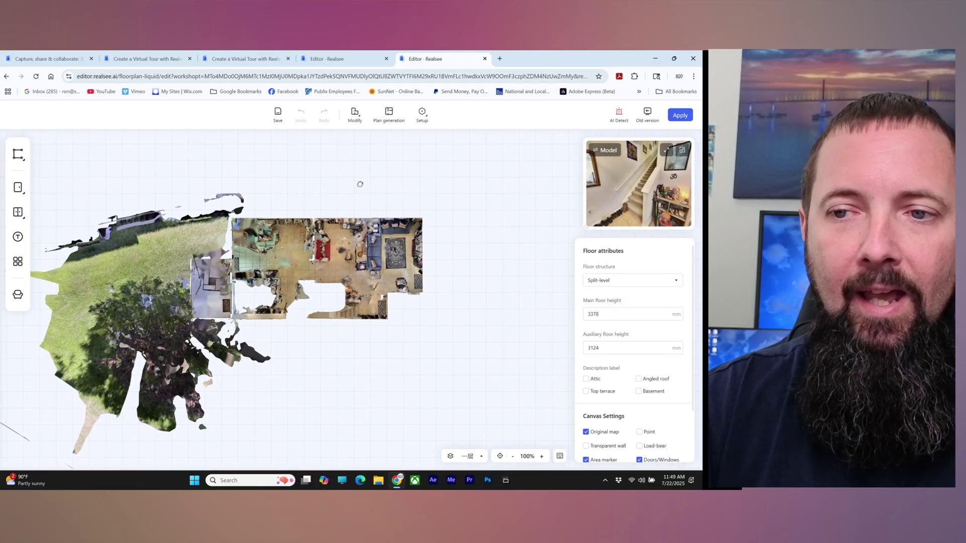
Load the automatically generated floor plan, overwriting the current plan data.
{"action": "scroll", "coordinate": [359, 261], "scroll_direction": "up", "scroll_amount": 3}
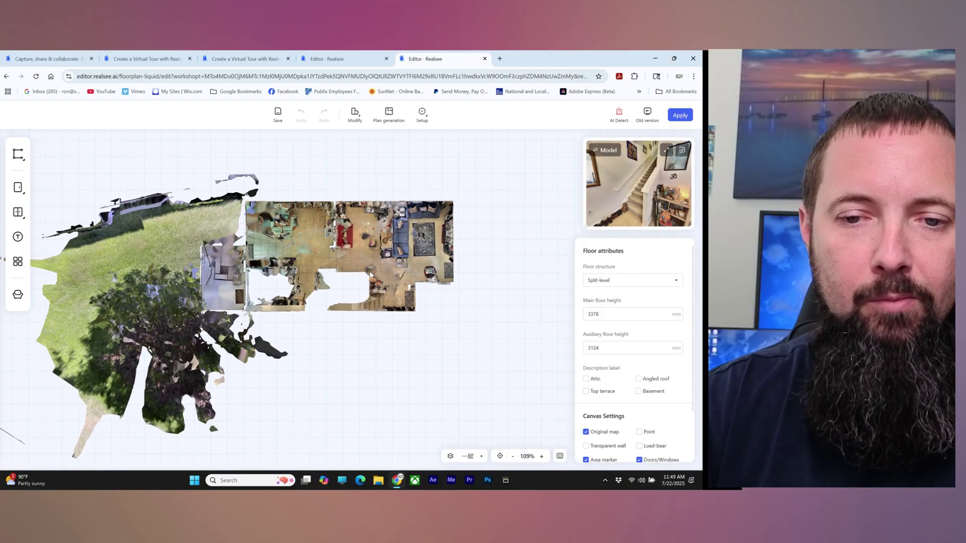
{"action": "scroll", "coordinate": [359, 262], "scroll_direction": "down", "scroll_amount": 2}
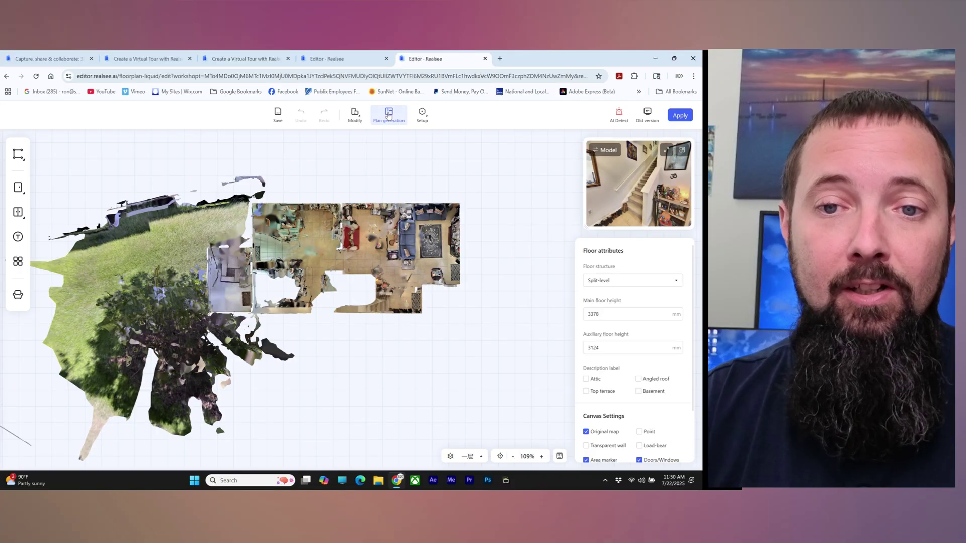
{"action": "left_click", "coordinate": [388, 116]}
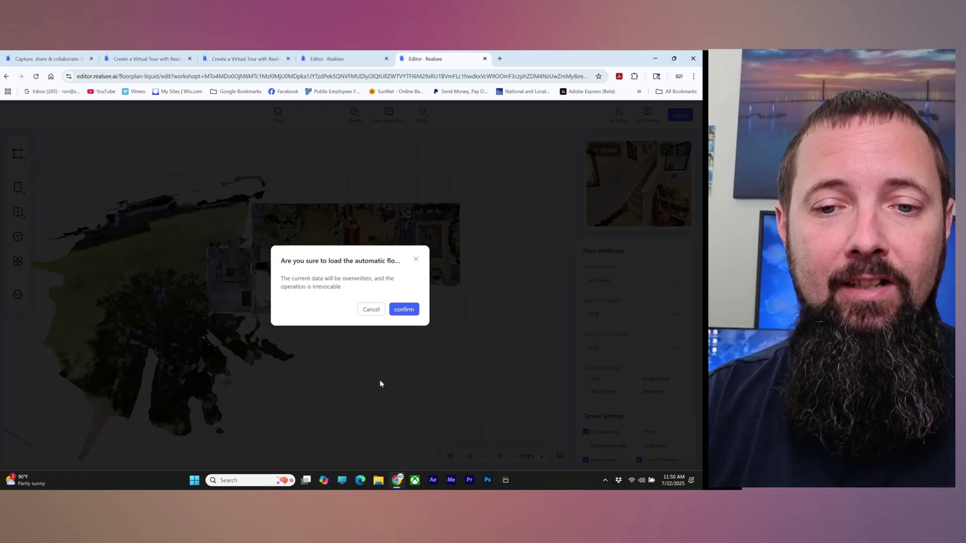
{"action": "left_click", "coordinate": [406, 310]}
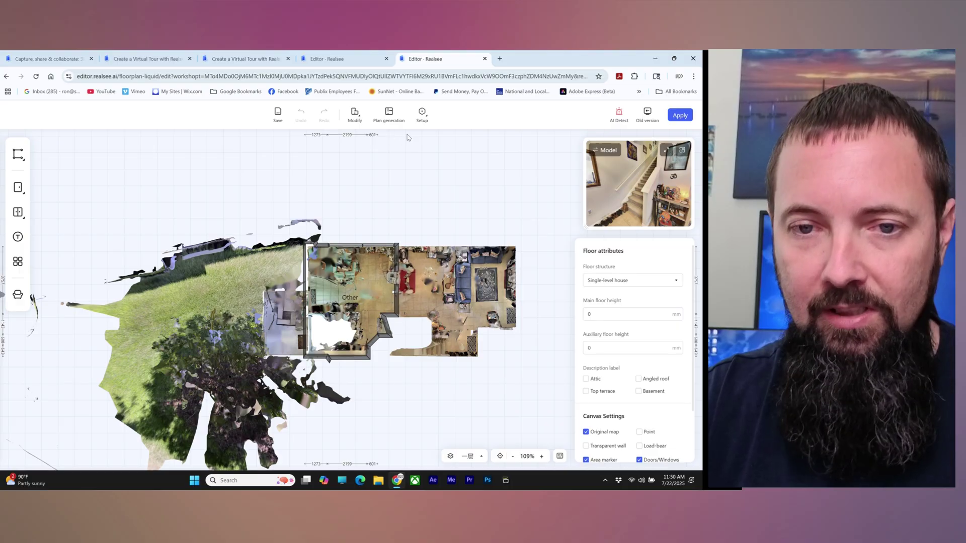
Delete the window on the upper edge of the generated "Other" room, along with its upper and side walls.
{"action": "left_click", "coordinate": [352, 246]}
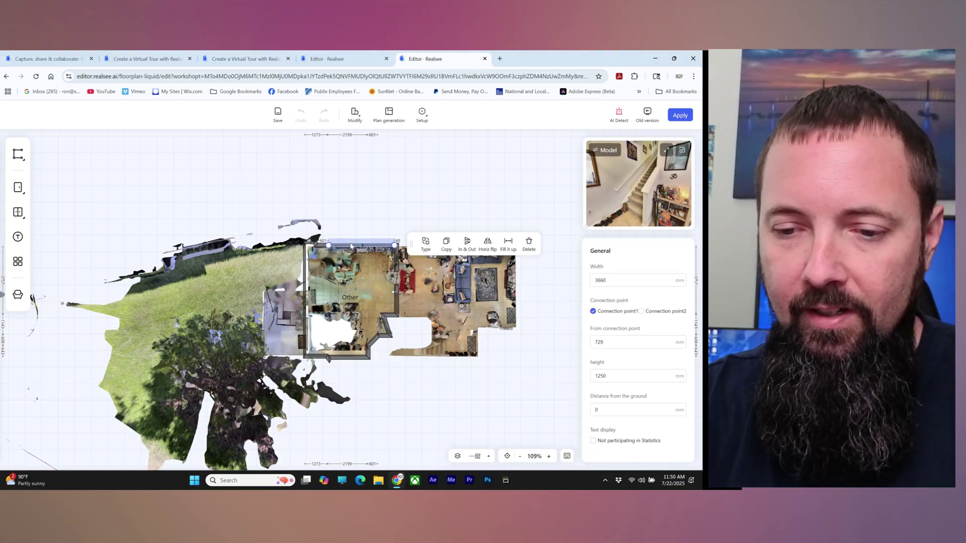
{"action": "left_click", "coordinate": [372, 247]}
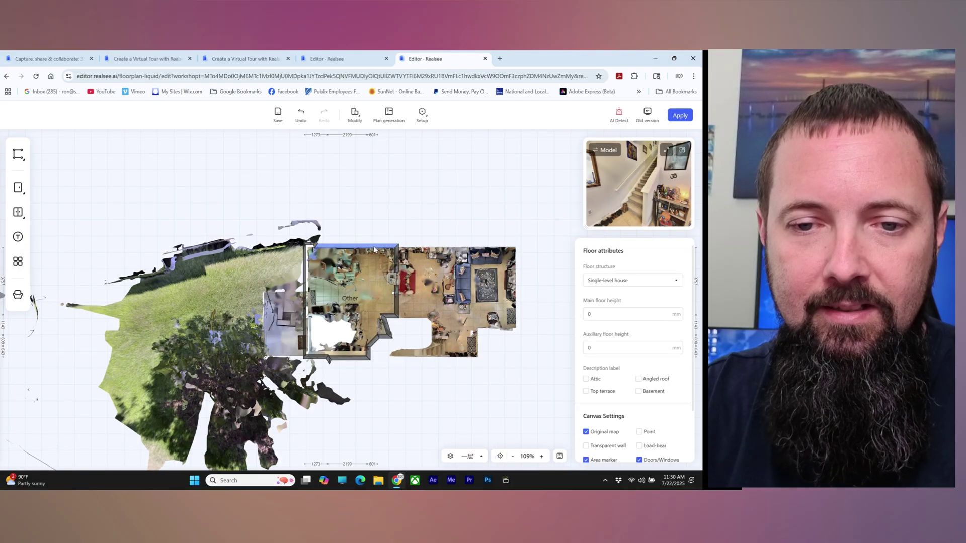
{"action": "key", "text": "Escape"}
{"action": "left_click", "coordinate": [390, 257]}
{"action": "key", "text": "Delete"}
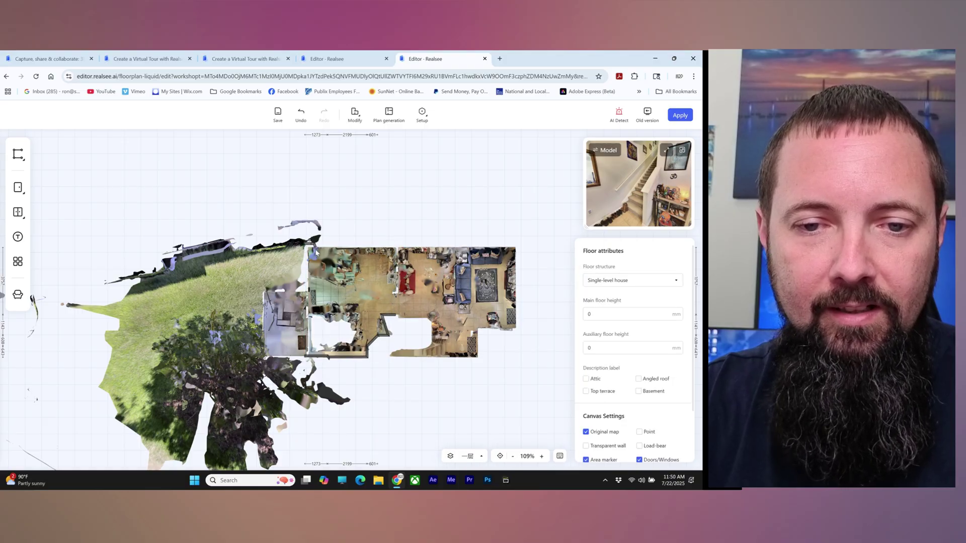
{"action": "left_click", "coordinate": [305, 244]}
{"action": "left_click", "coordinate": [316, 249]}
{"action": "left_click", "coordinate": [316, 250]}
{"action": "left_click", "coordinate": [318, 261]}
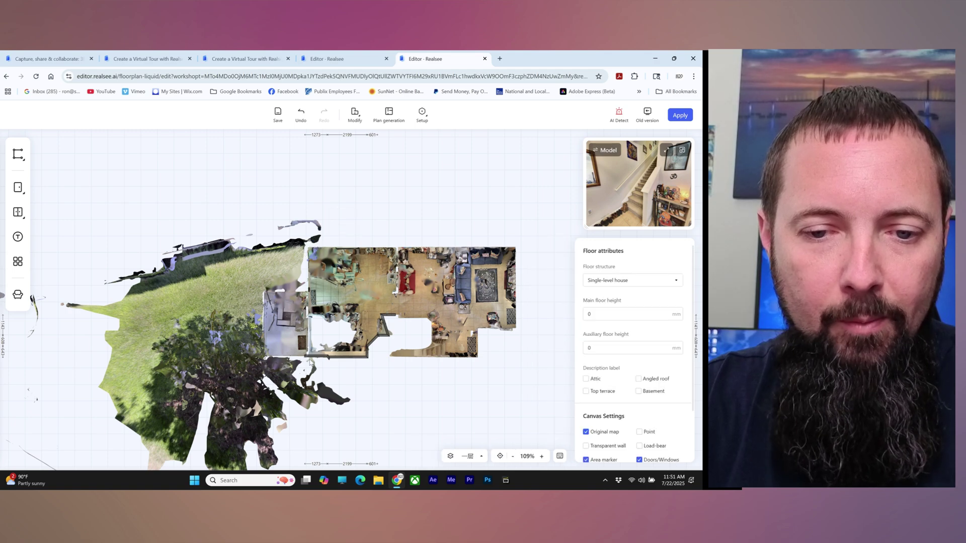
Delete the remaining generated walls along the room's lower edge and at its angled lower-right corner.
{"action": "left_click", "coordinate": [316, 358]}
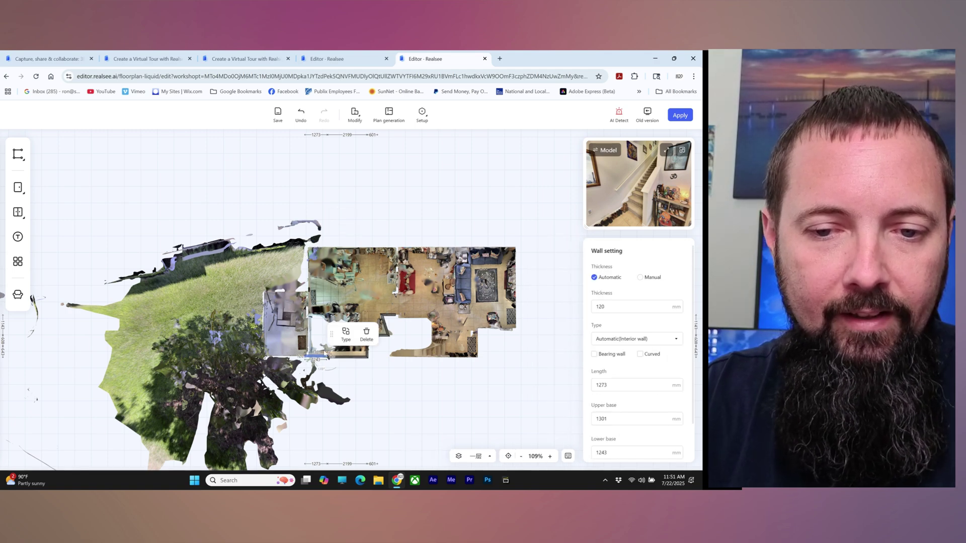
{"action": "key", "text": "Delete"}
{"action": "left_click", "coordinate": [355, 359]}
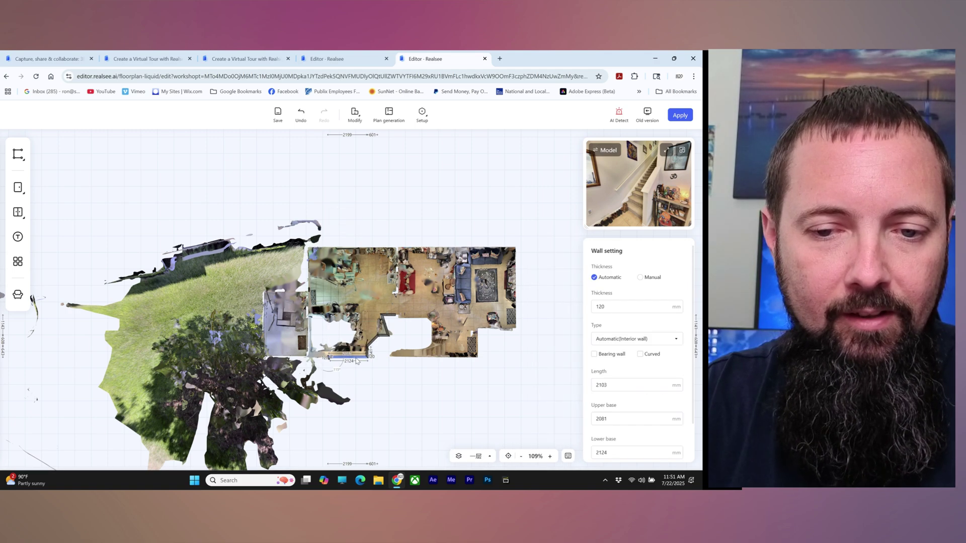
{"action": "key", "text": "Delete"}
{"action": "left_click", "coordinate": [373, 344]}
{"action": "key", "text": "Delete"}
{"action": "left_click", "coordinate": [373, 345]}
{"action": "key", "text": "Delete"}
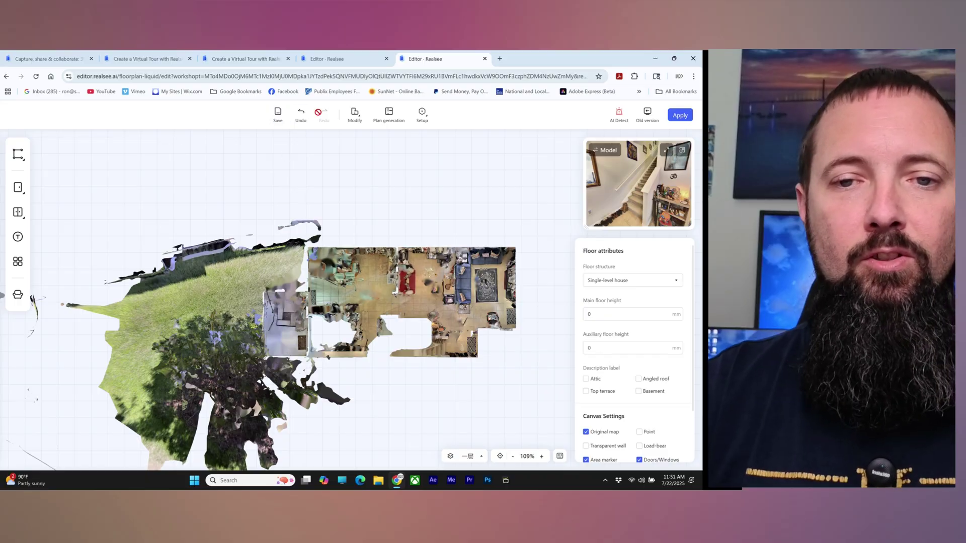
{"action": "left_click", "coordinate": [357, 116]}
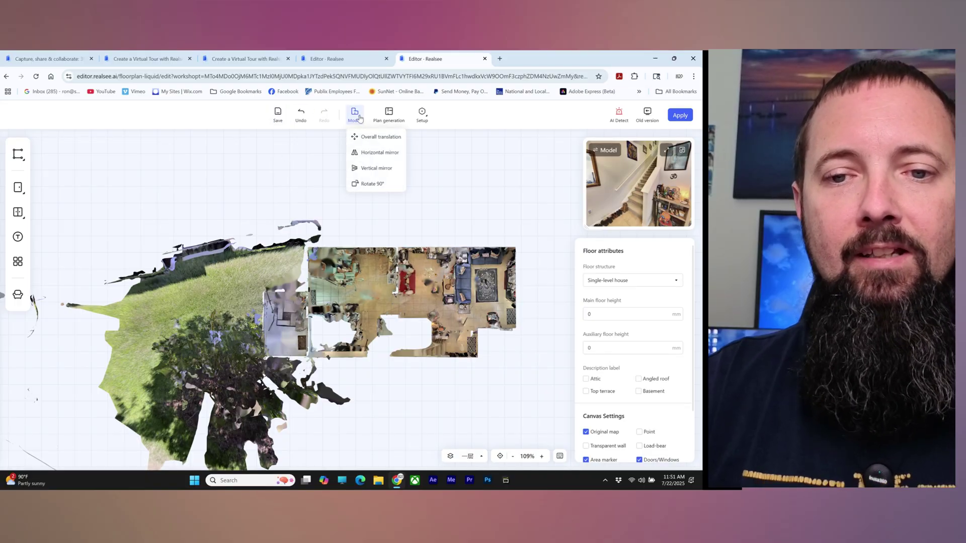
{"action": "left_click", "coordinate": [358, 120]}
{"action": "left_click", "coordinate": [358, 120]}
{"action": "mouse_move", "coordinate": [359, 117]}
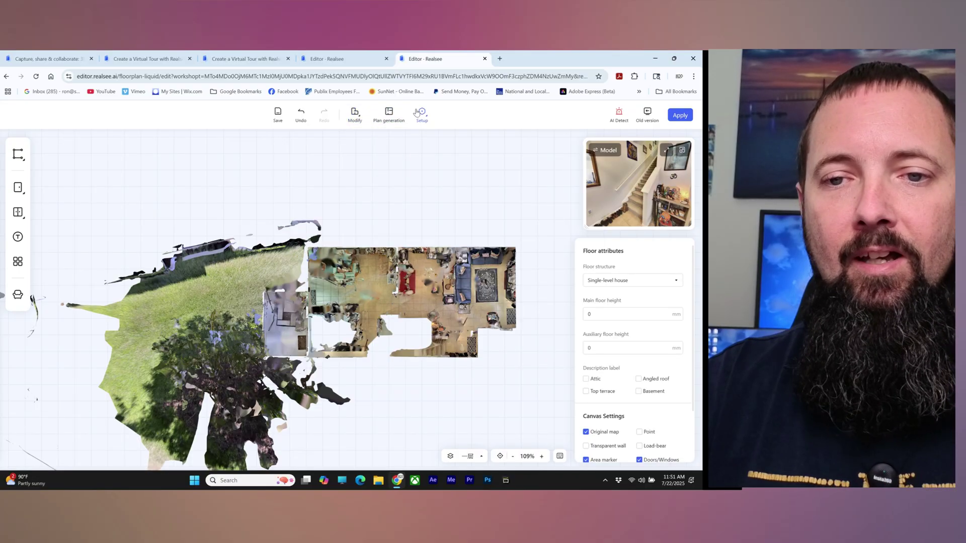
Set the floor plan's unit to Imperial(inch) and its font size to Large.
{"action": "mouse_move", "coordinate": [429, 117]}
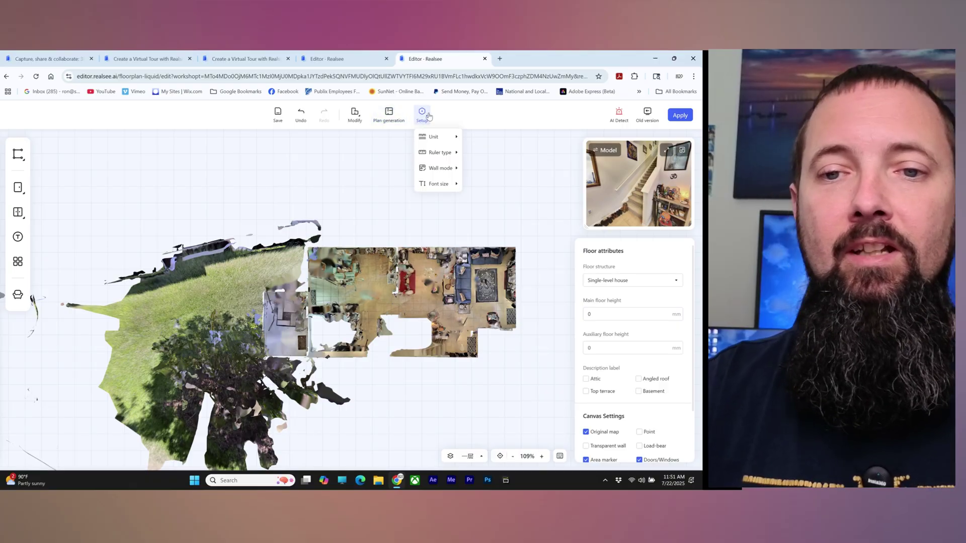
{"action": "mouse_move", "coordinate": [434, 137]}
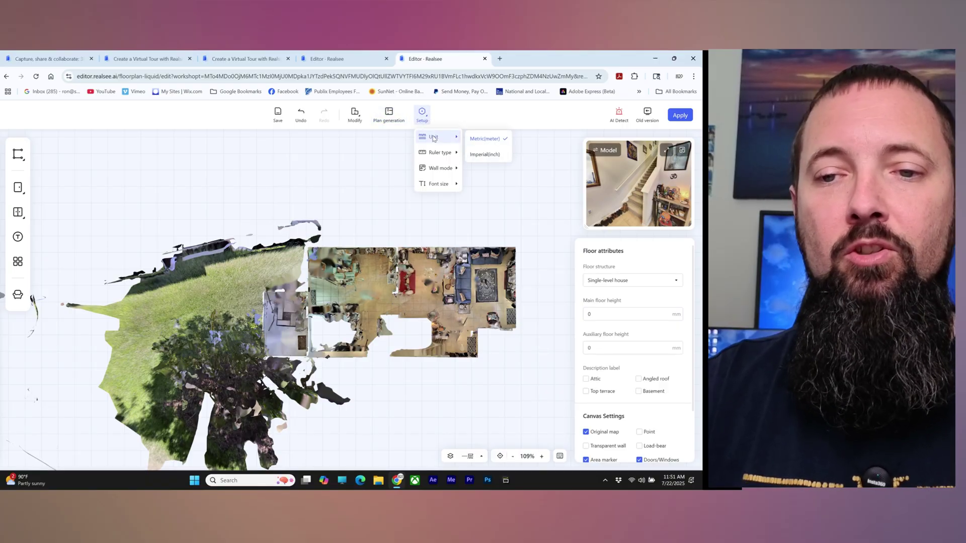
{"action": "left_click", "coordinate": [486, 155]}
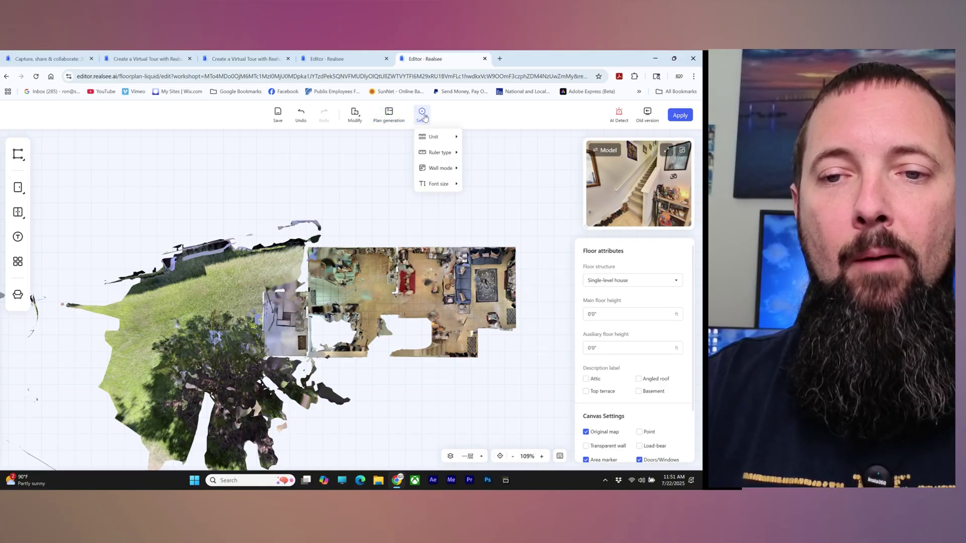
{"action": "mouse_move", "coordinate": [438, 153]}
{"action": "mouse_move", "coordinate": [442, 172]}
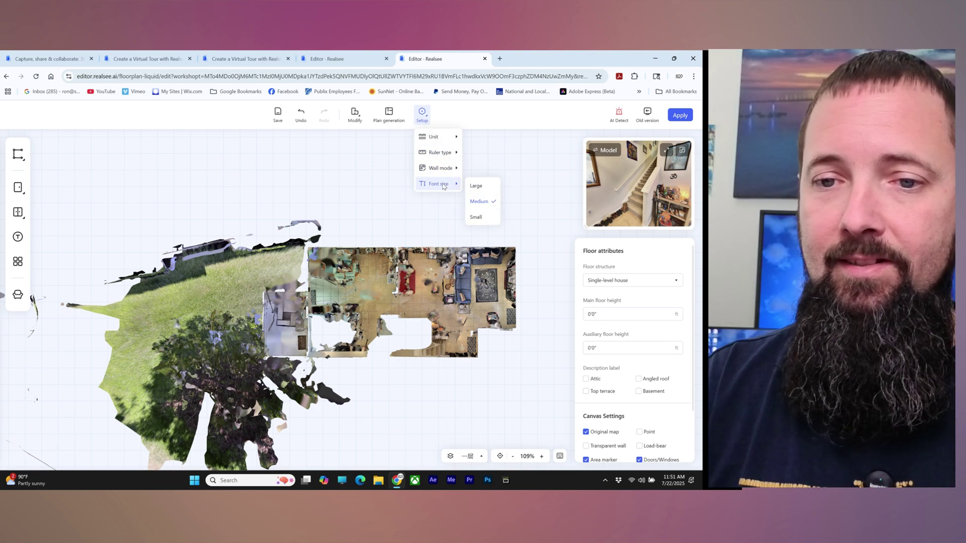
{"action": "left_click", "coordinate": [476, 186]}
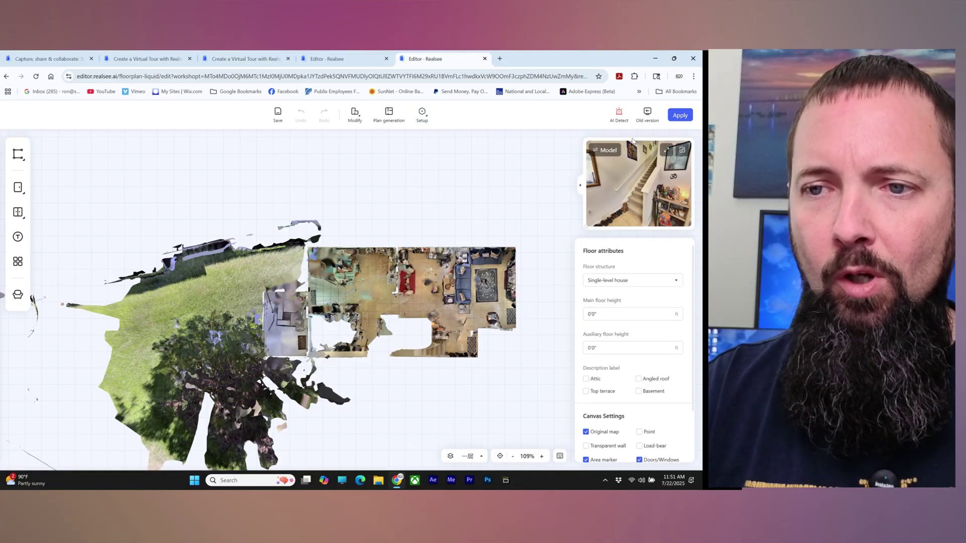
Check the floor plan with AI Detect, review the listed issues and close the report.
{"action": "left_click", "coordinate": [620, 116]}
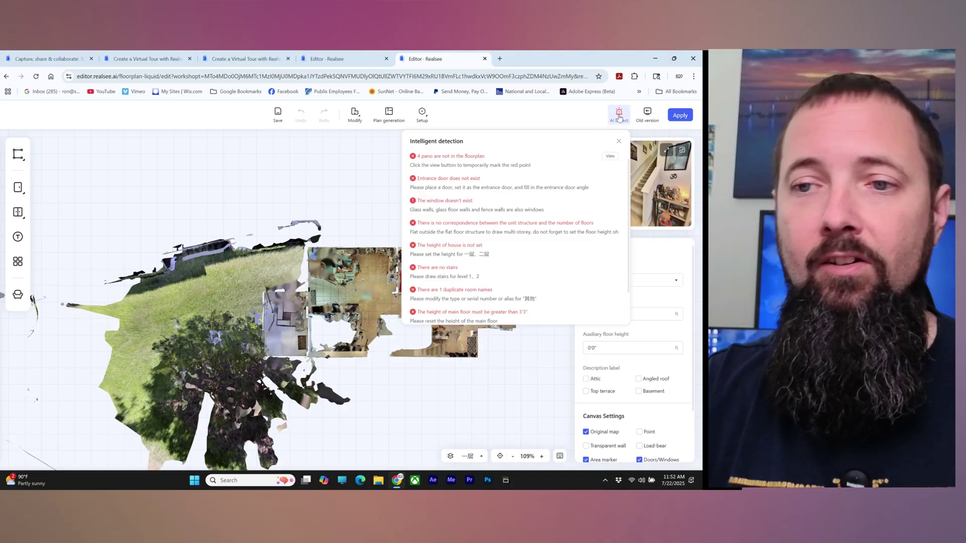
{"action": "left_click", "coordinate": [620, 116]}
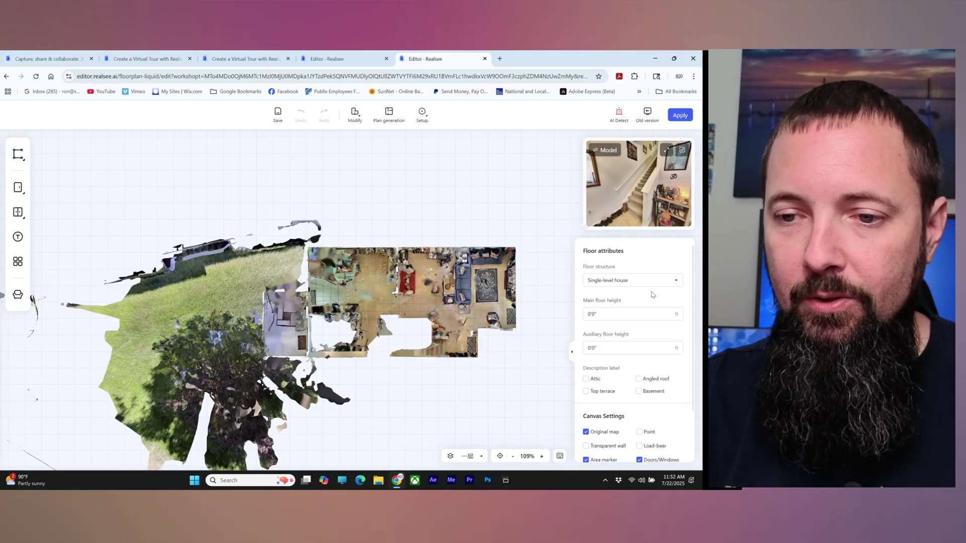
Set the floor structure to Split-level, with a main floor height of 6'9" and an auxiliary floor height of 5'9".
{"action": "left_click", "coordinate": [671, 282]}
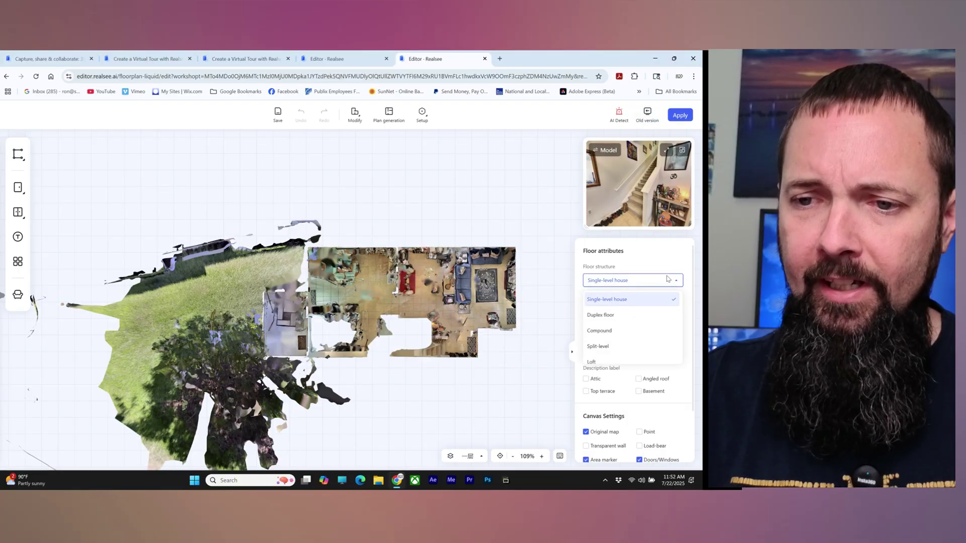
{"action": "left_click", "coordinate": [674, 282]}
{"action": "left_click_drag", "start_coordinate": [607, 148], "coordinate": [664, 201]}
{"action": "left_click", "coordinate": [676, 281]}
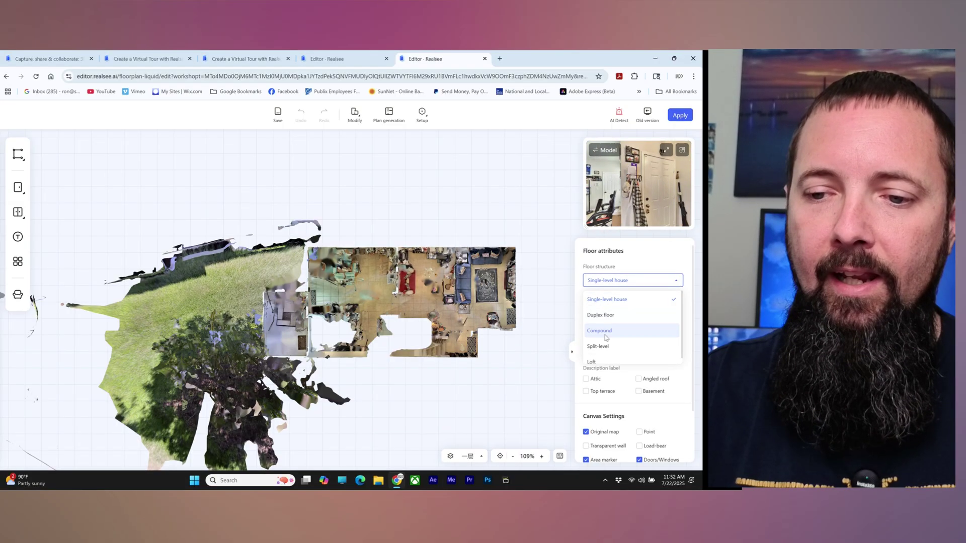
{"action": "scroll", "coordinate": [606, 342], "scroll_direction": "down", "scroll_amount": 1}
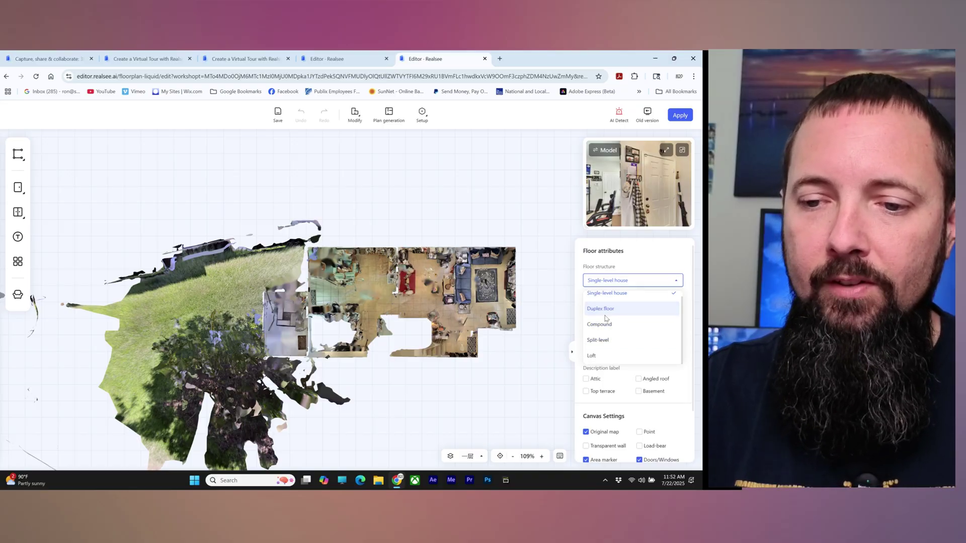
{"action": "left_click", "coordinate": [606, 341]}
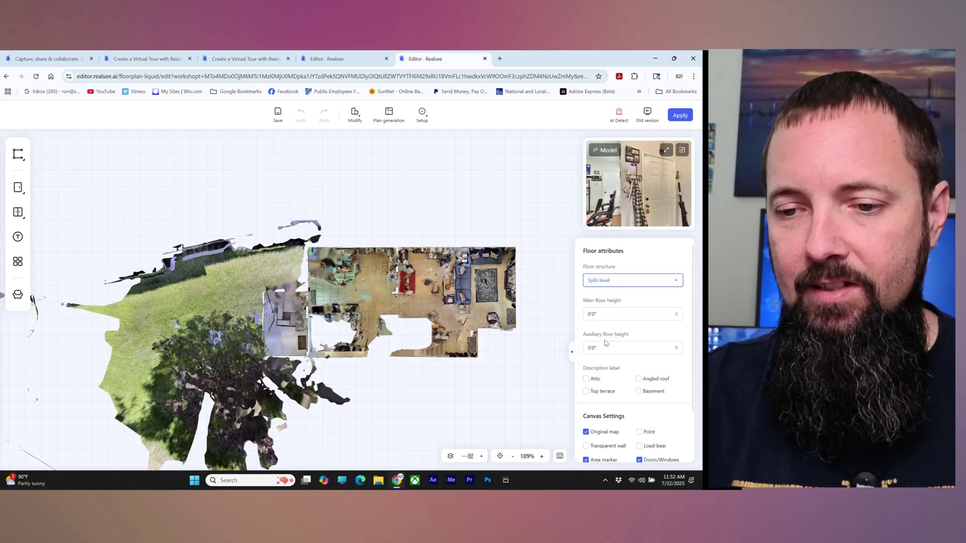
{"action": "left_click", "coordinate": [676, 281]}
{"action": "left_click", "coordinate": [680, 314]}
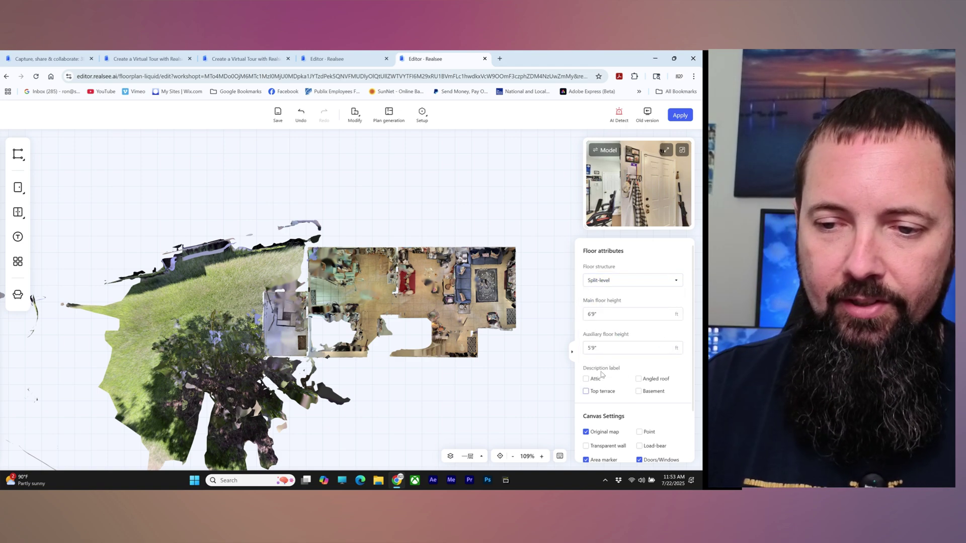
Hide the original map on the canvas and show it again.
{"action": "scroll", "coordinate": [611, 385], "scroll_direction": "down", "scroll_amount": 2}
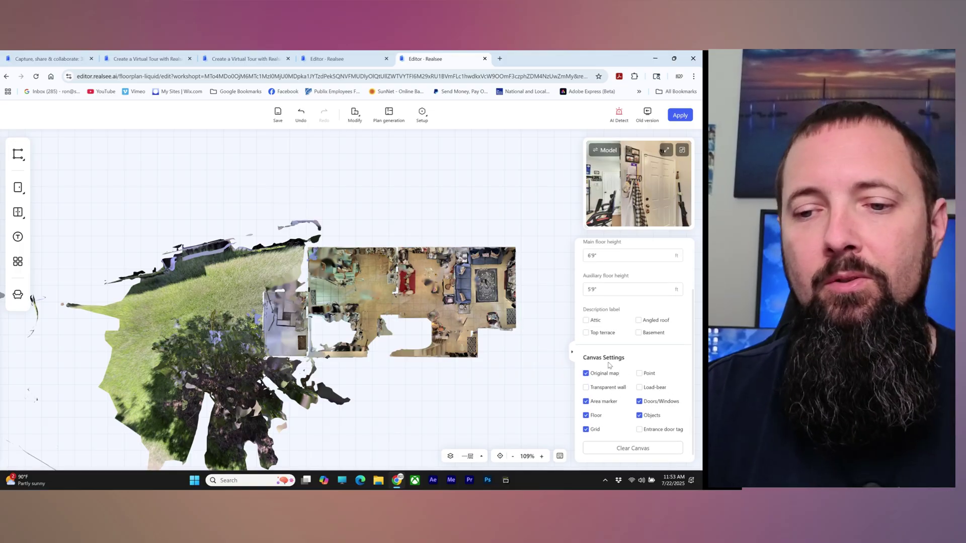
{"action": "left_click", "coordinate": [589, 377]}
{"action": "left_click", "coordinate": [588, 378]}
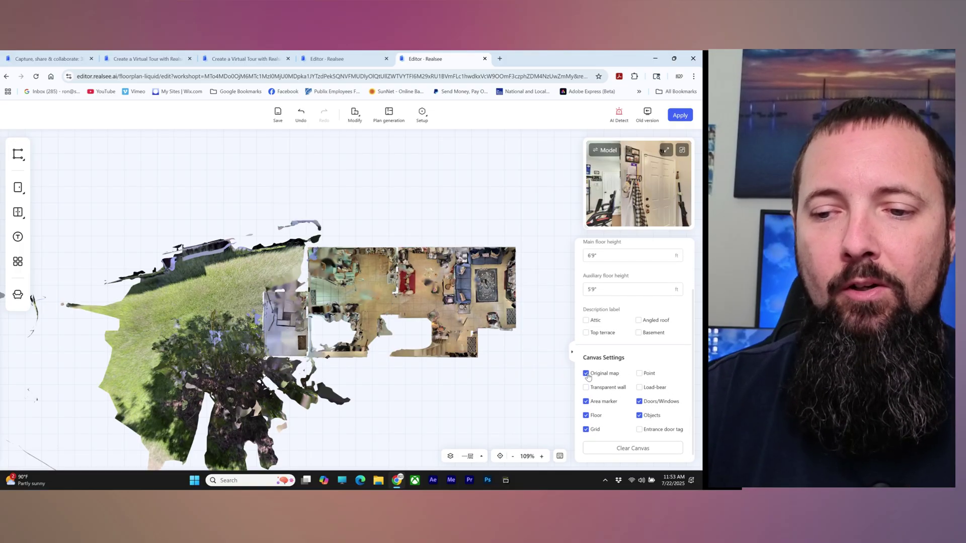
Show the scan points on the canvas and hide them again.
{"action": "left_click", "coordinate": [642, 376]}
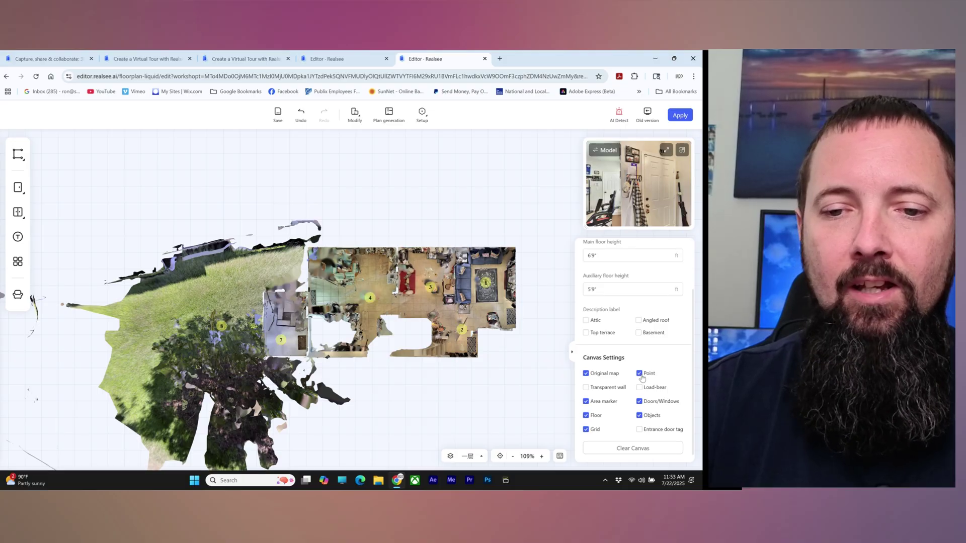
{"action": "left_click", "coordinate": [641, 377]}
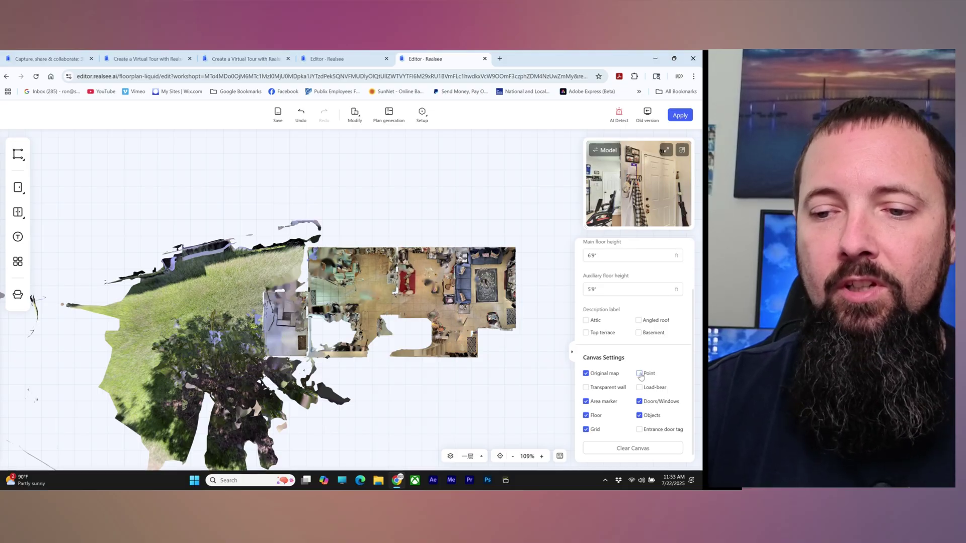
{"action": "left_click", "coordinate": [639, 388]}
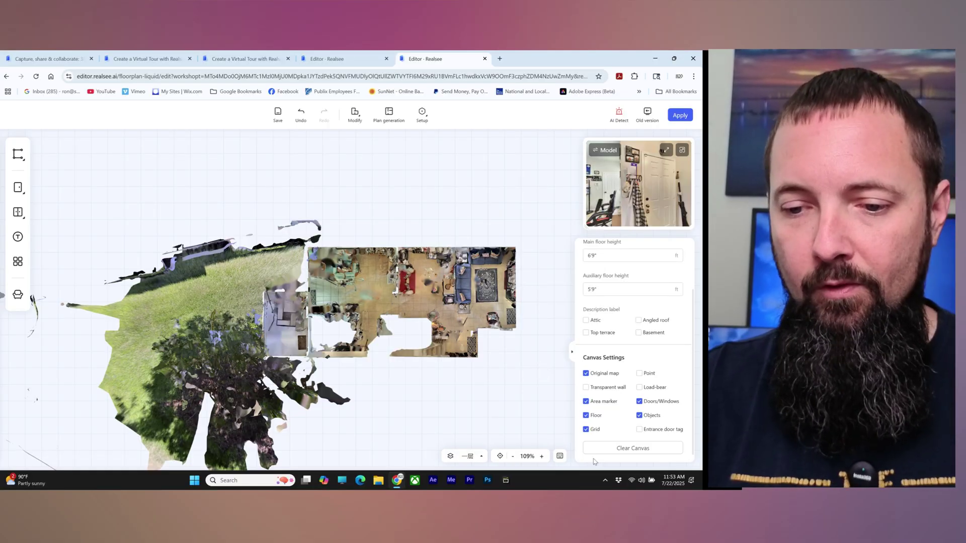
View the keyboard shortcut list, try the canvas zoom in both directions and reset the view to 100%.
{"action": "left_click", "coordinate": [559, 457]}
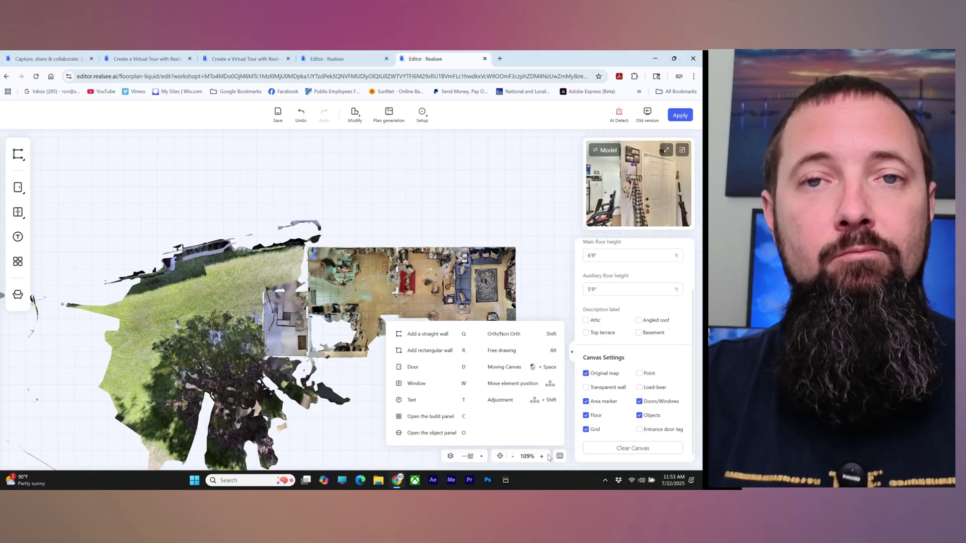
{"action": "left_click", "coordinate": [542, 456]}
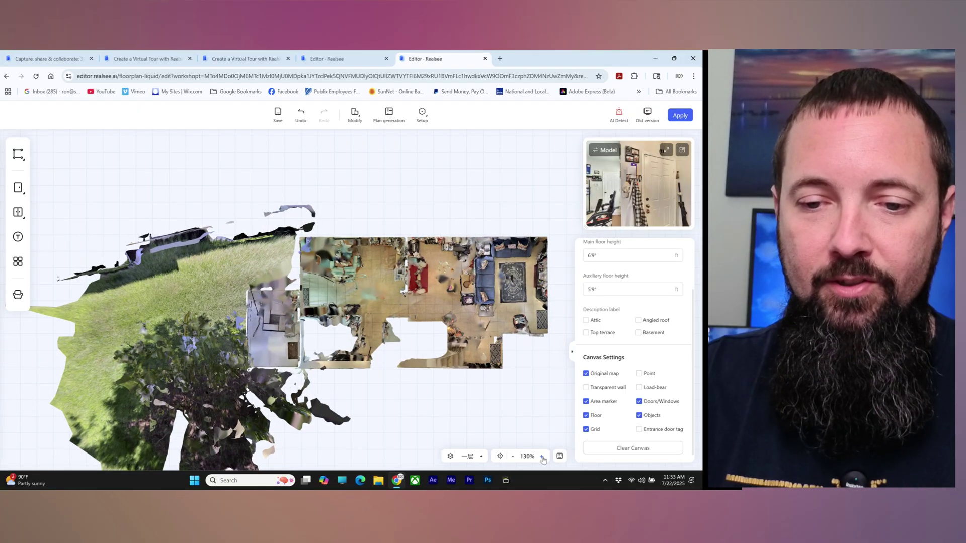
{"action": "left_click", "coordinate": [514, 457]}
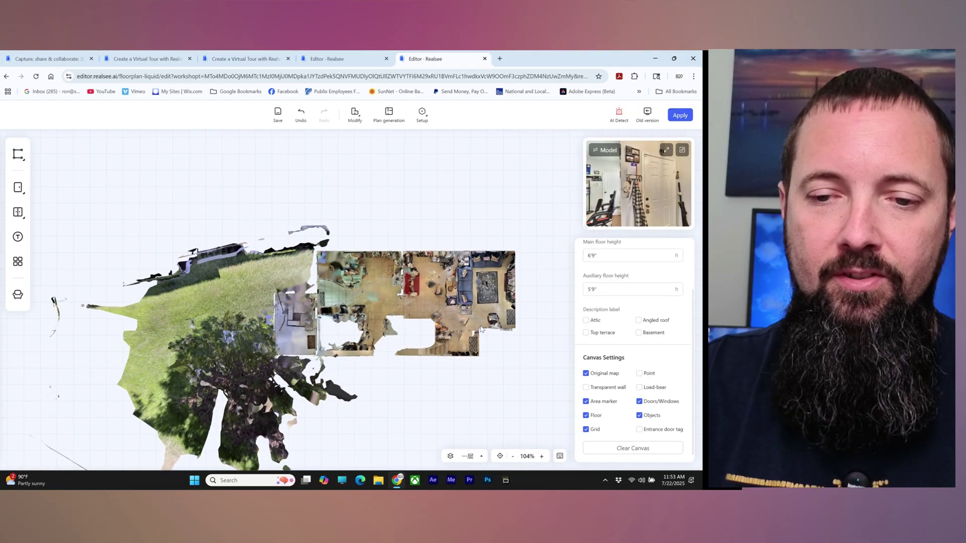
{"action": "left_click", "coordinate": [500, 456]}
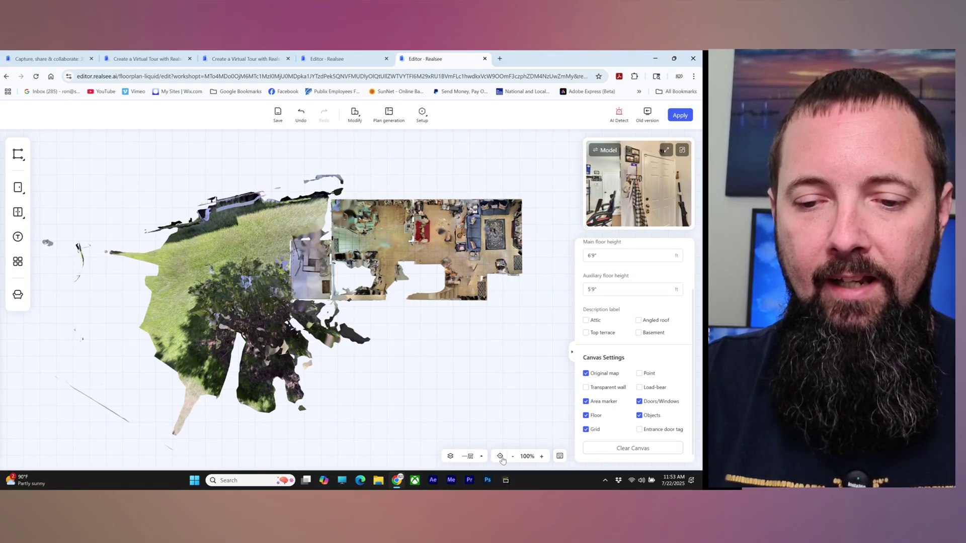
View the second floor (二层) of the plan and return to the first floor (一层).
{"action": "left_click", "coordinate": [474, 458]}
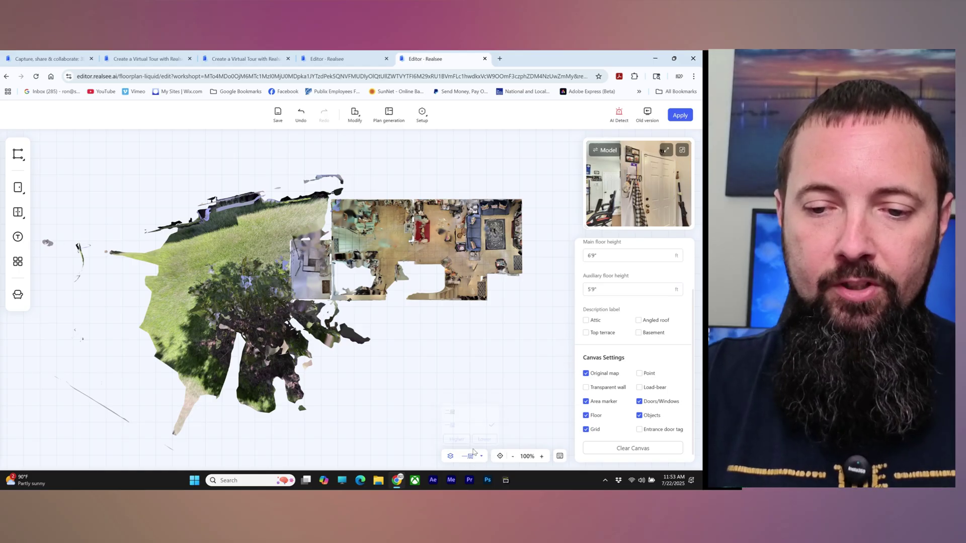
{"action": "left_click", "coordinate": [460, 412]}
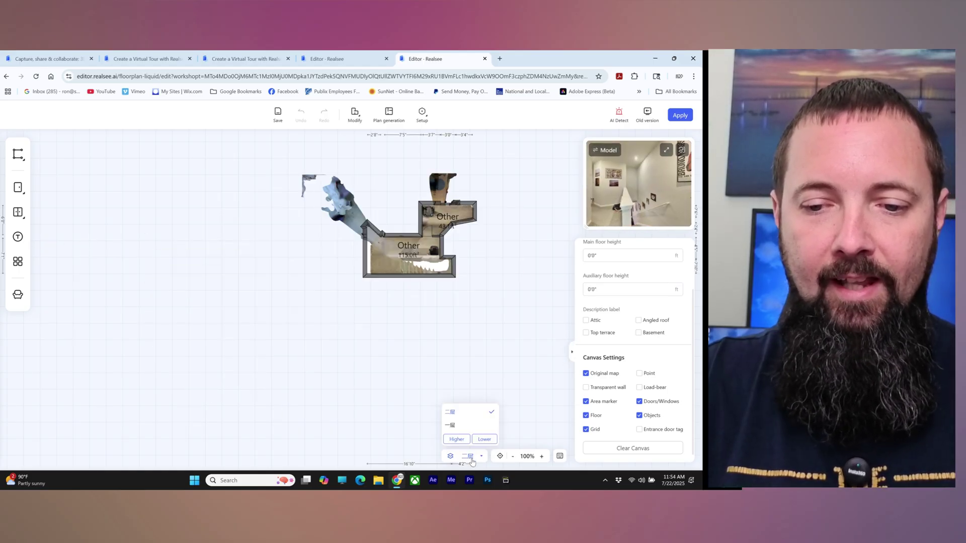
{"action": "left_click", "coordinate": [471, 427]}
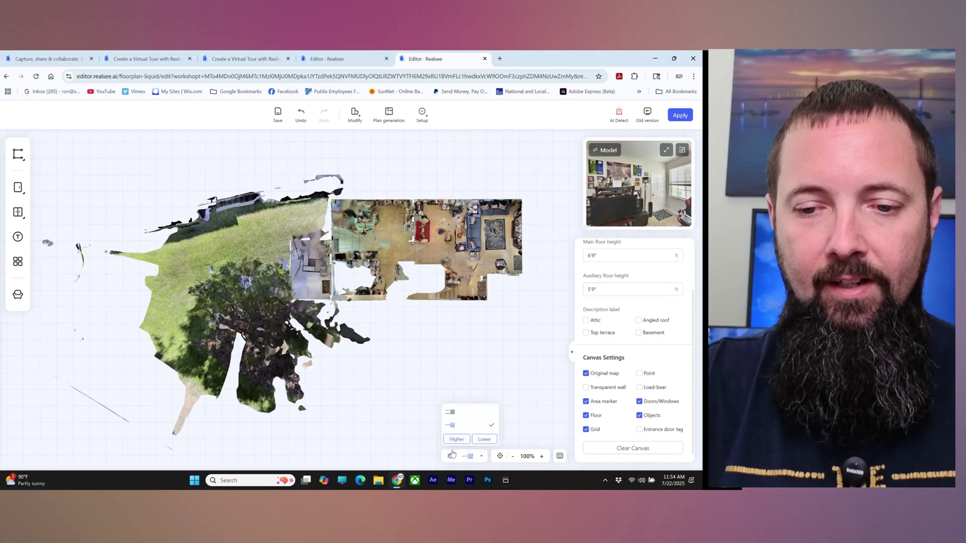
{"action": "left_click_drag", "start_coordinate": [320, 221], "coordinate": [327, 248]}
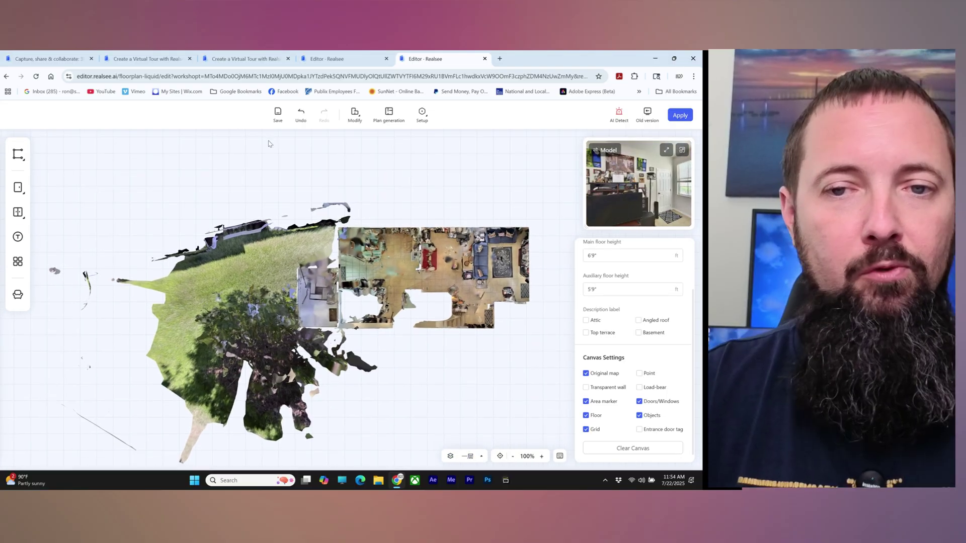
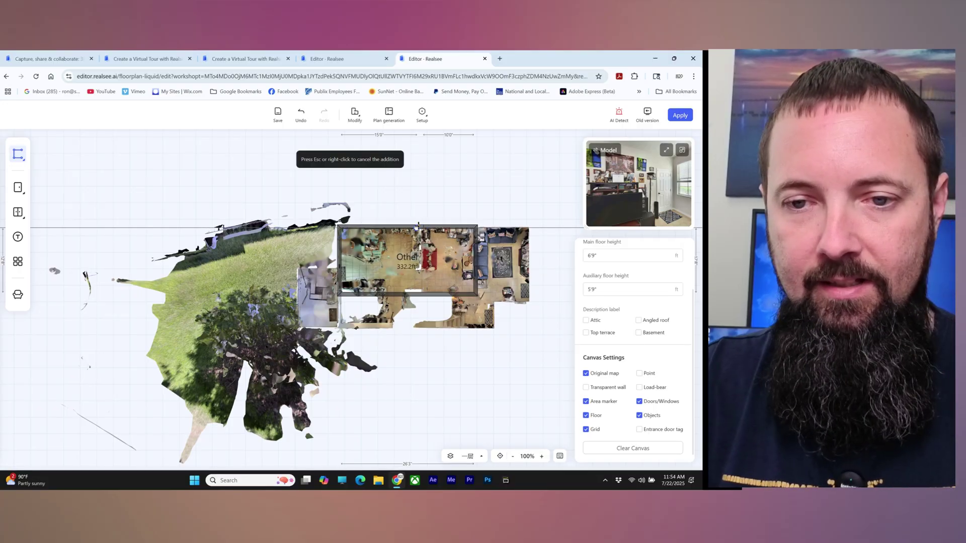
{"action": "key", "text": "Escape"}
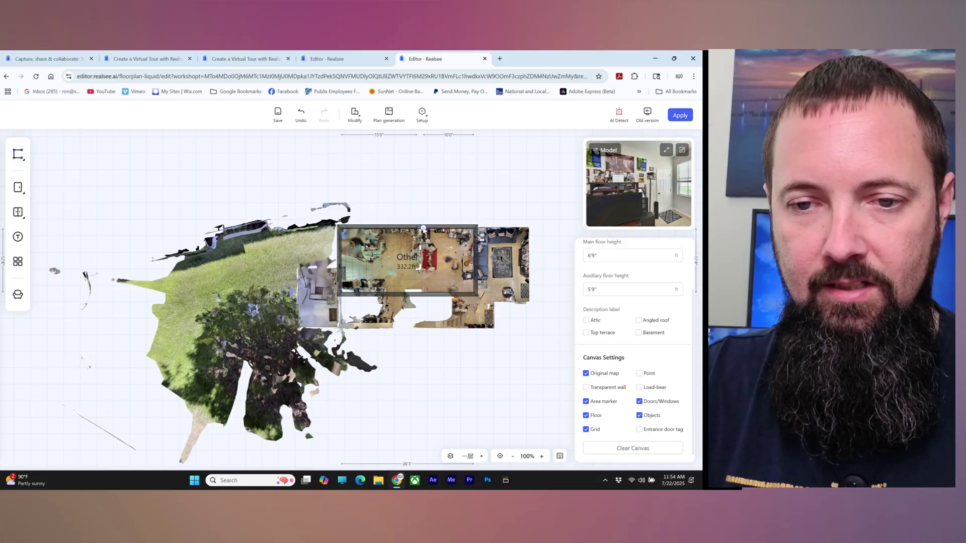
{"action": "left_click", "coordinate": [438, 230]}
{"action": "left_click", "coordinate": [459, 236]}
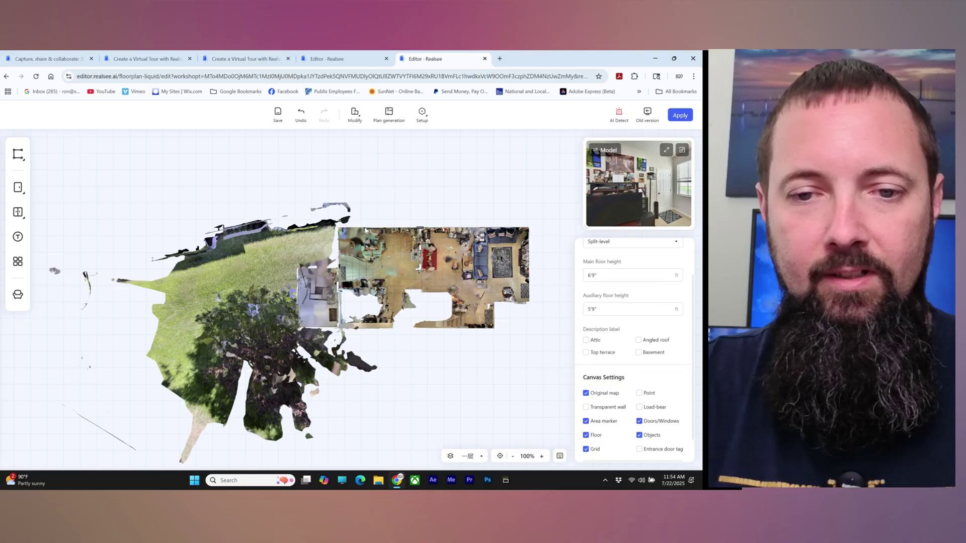
Review the door and window types available for the floor plan.
{"action": "left_click", "coordinate": [19, 155]}
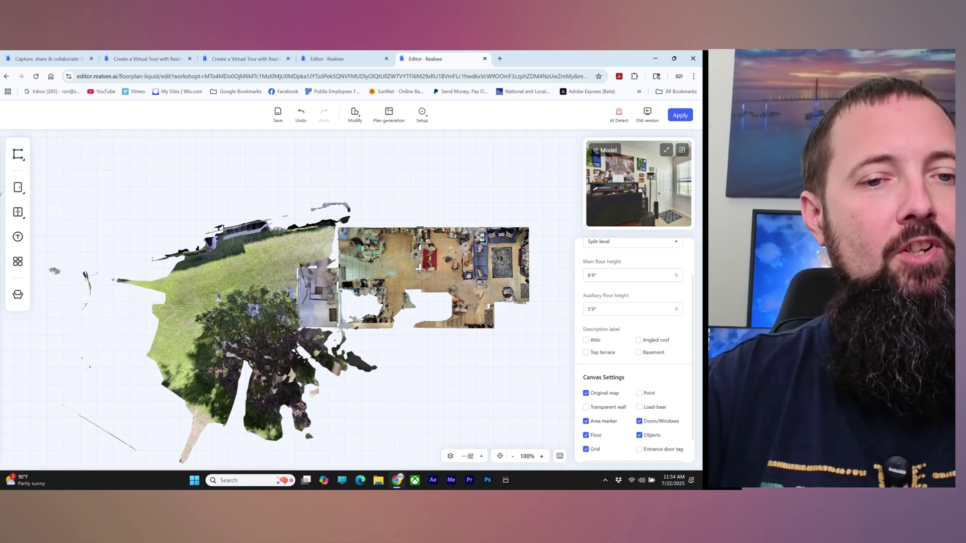
{"action": "mouse_move", "coordinate": [20, 194]}
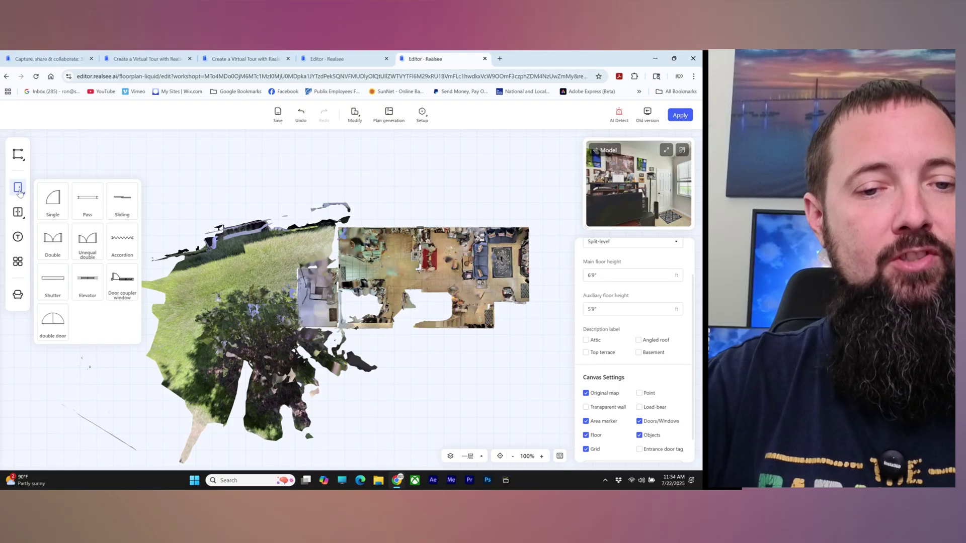
{"action": "mouse_move", "coordinate": [22, 213]}
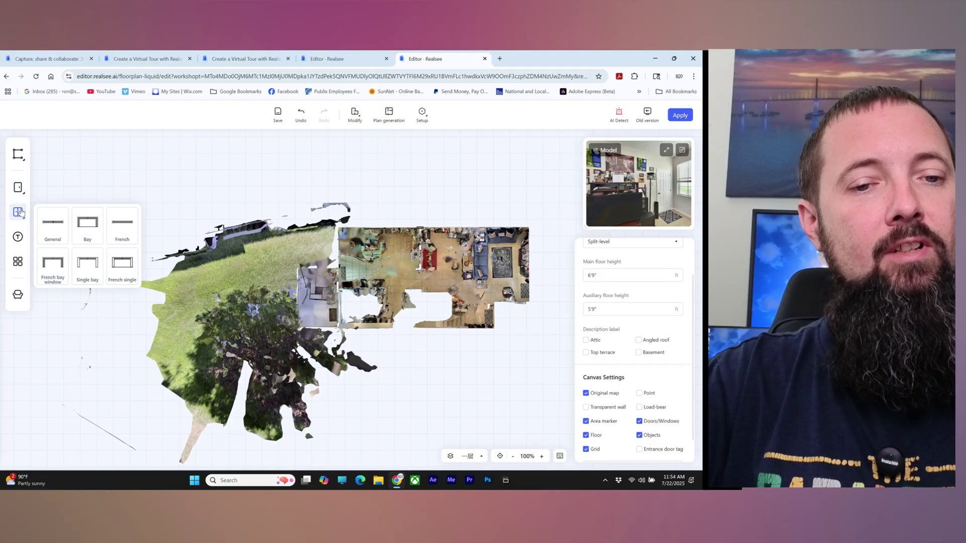
Activate the text tool and browse the Constructions library through its constructs, doors and windows.
{"action": "left_click", "coordinate": [19, 237]}
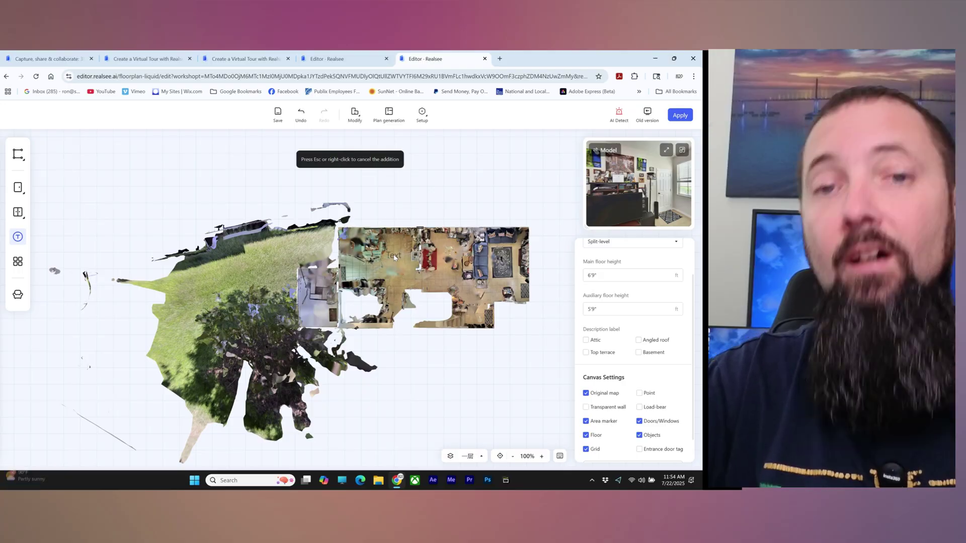
{"action": "left_click", "coordinate": [18, 262]}
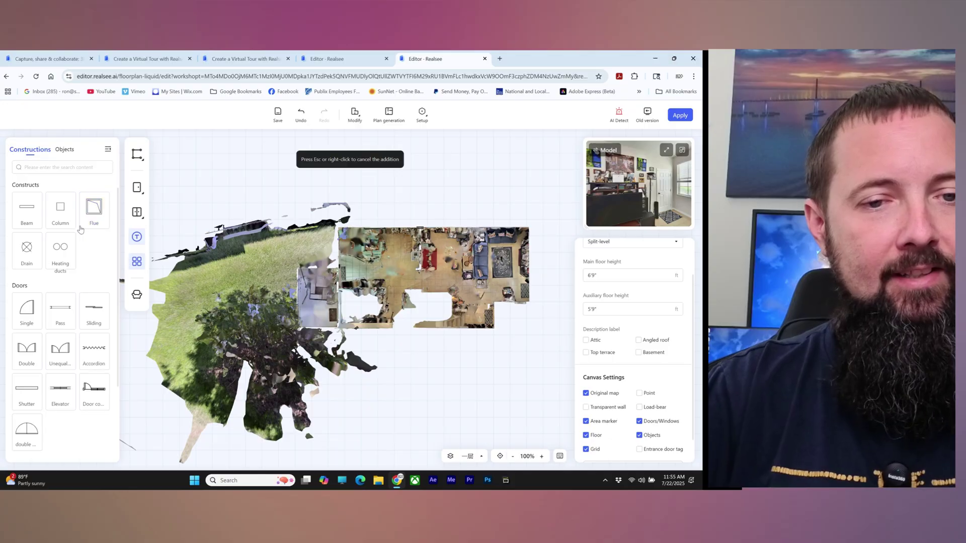
{"action": "scroll", "coordinate": [92, 268], "scroll_direction": "down", "scroll_amount": 2}
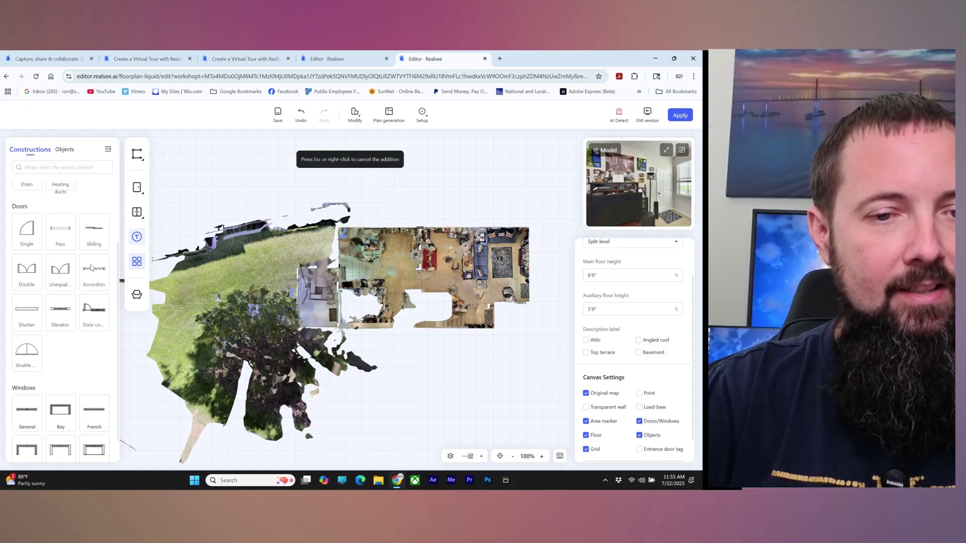
{"action": "scroll", "coordinate": [83, 289], "scroll_direction": "down", "scroll_amount": 1}
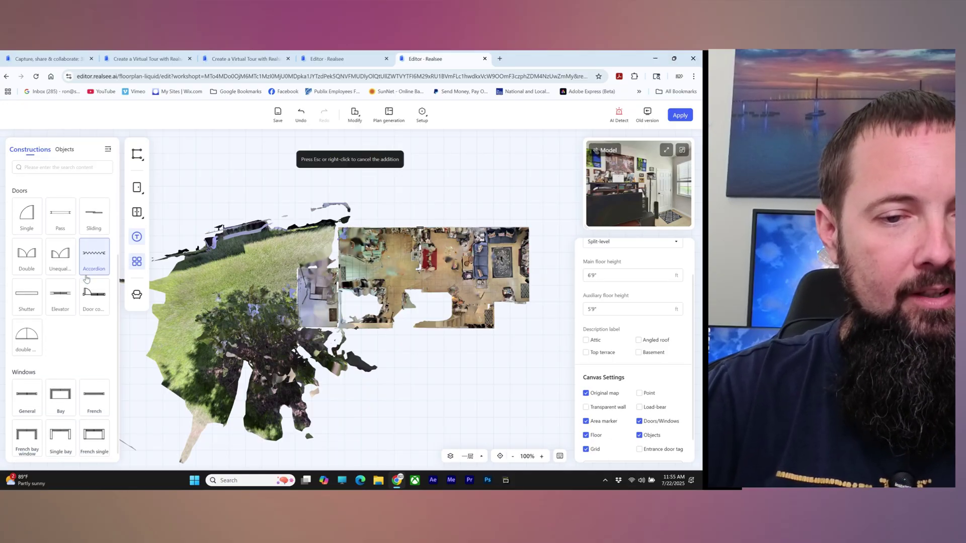
Browse the Objects library from Living Room to Other, and compare it with the Constructions library.
{"action": "left_click", "coordinate": [65, 149]}
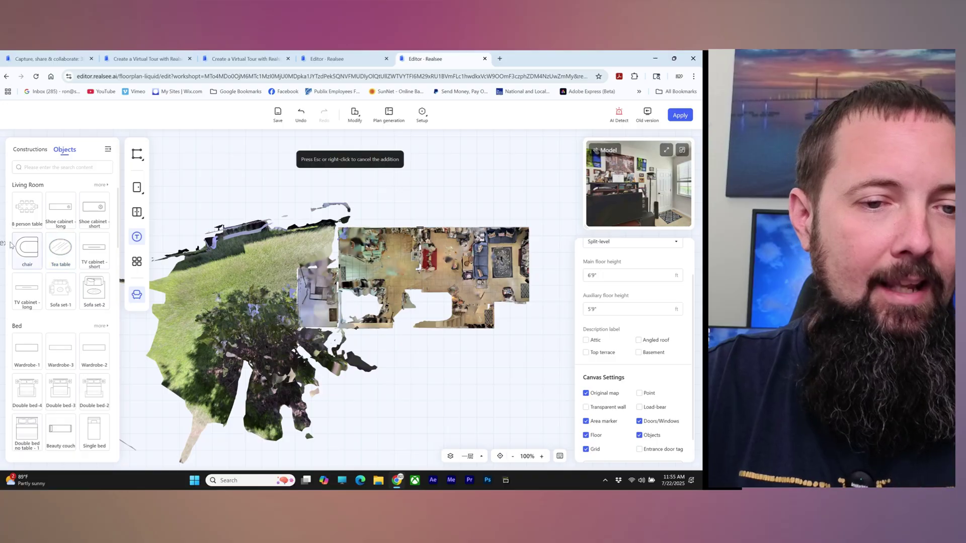
{"action": "left_click", "coordinate": [98, 296]}
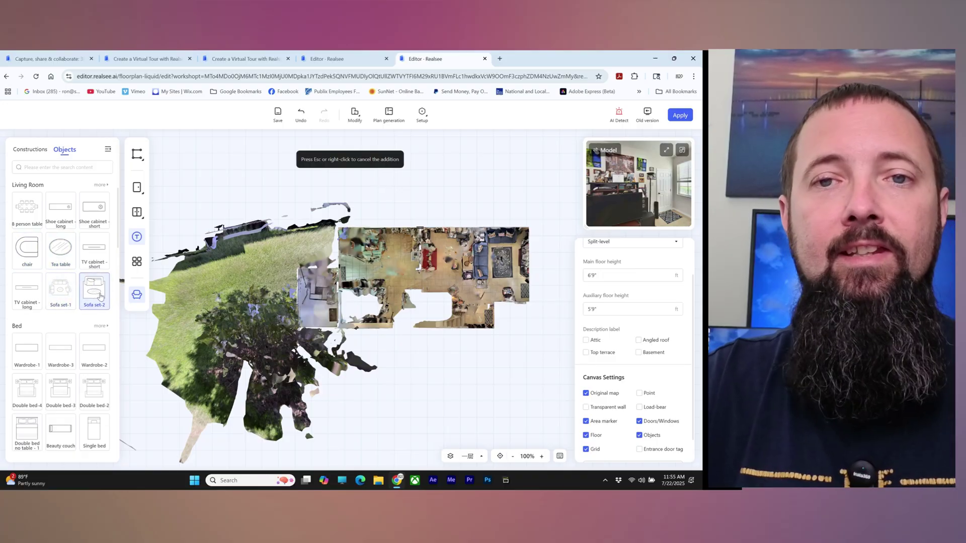
{"action": "scroll", "coordinate": [63, 308], "scroll_direction": "down", "scroll_amount": 4}
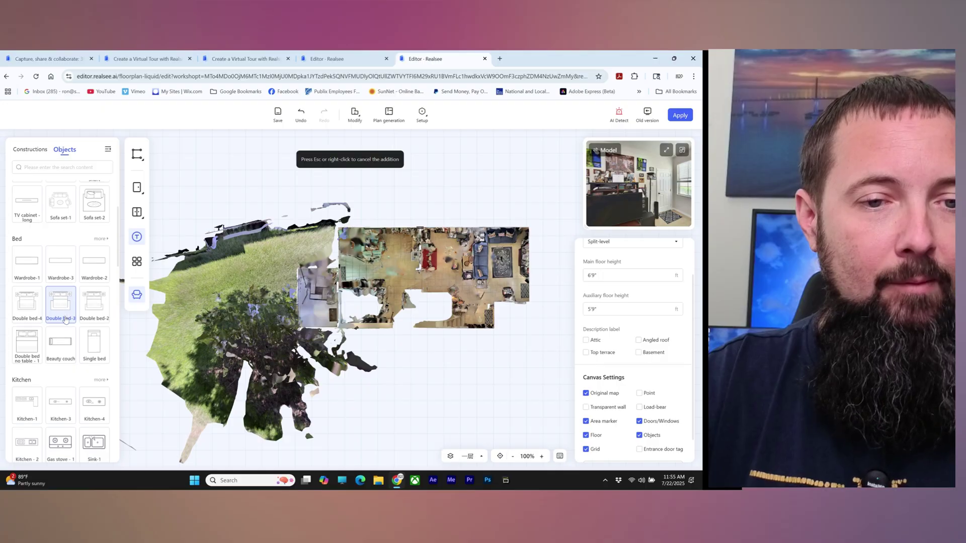
{"action": "scroll", "coordinate": [61, 308], "scroll_direction": "down", "scroll_amount": 4}
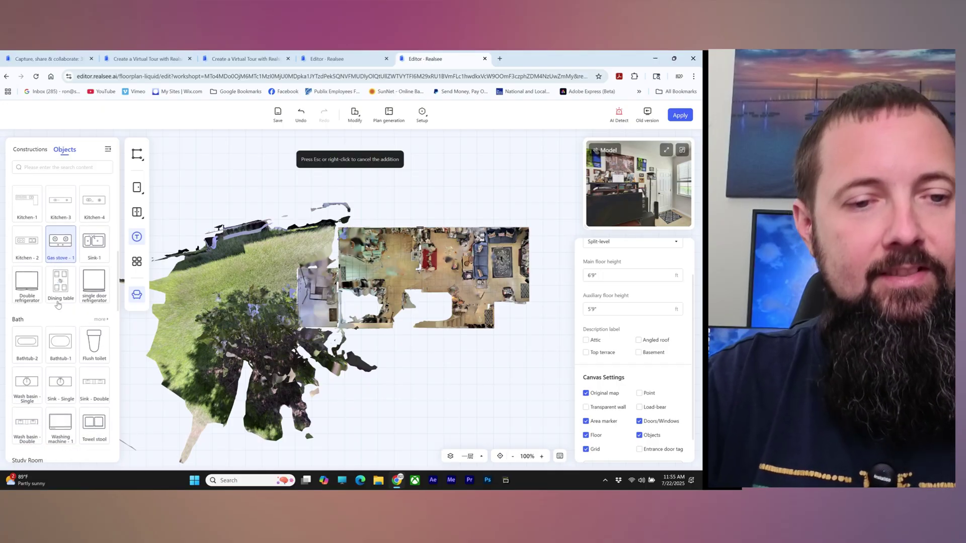
{"action": "scroll", "coordinate": [48, 310], "scroll_direction": "down", "scroll_amount": 4}
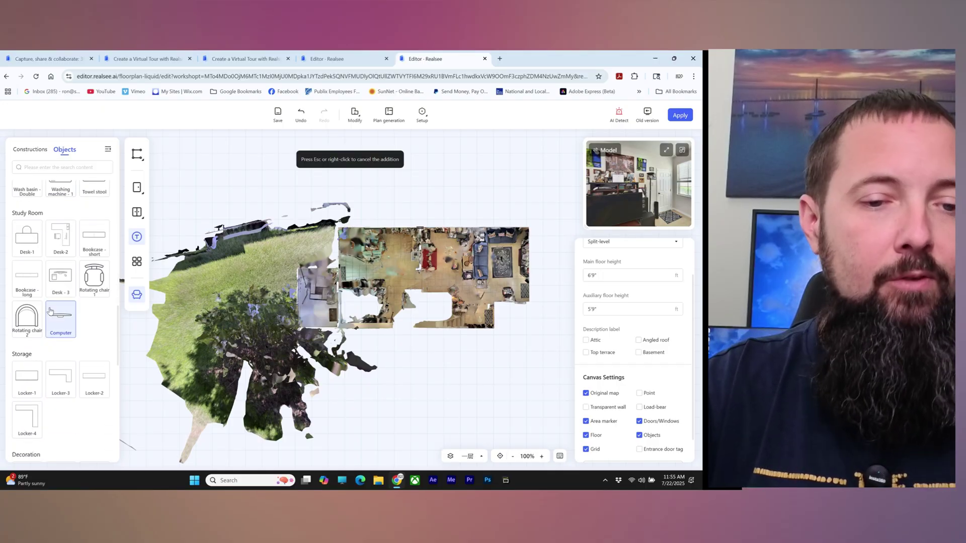
{"action": "scroll", "coordinate": [48, 310], "scroll_direction": "down", "scroll_amount": 4}
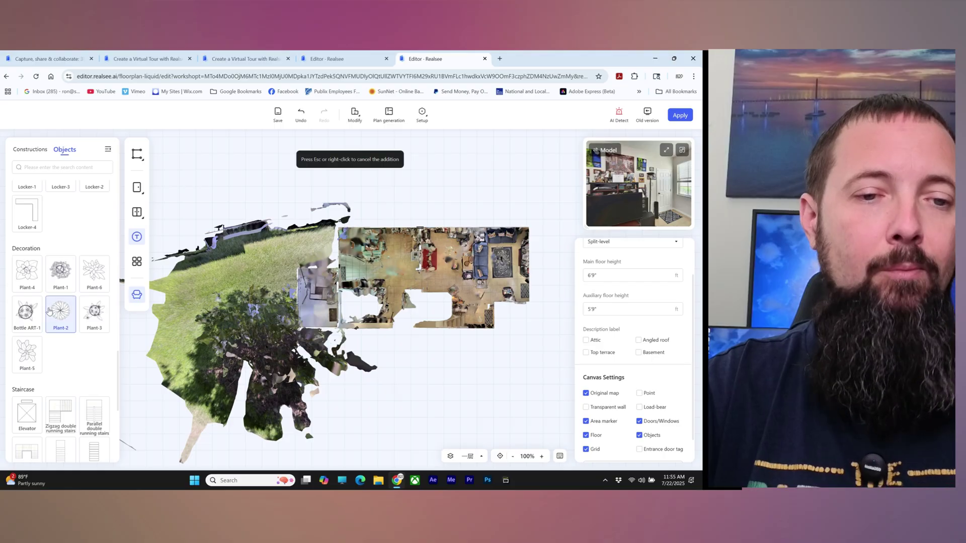
{"action": "scroll", "coordinate": [54, 310], "scroll_direction": "down", "scroll_amount": 4}
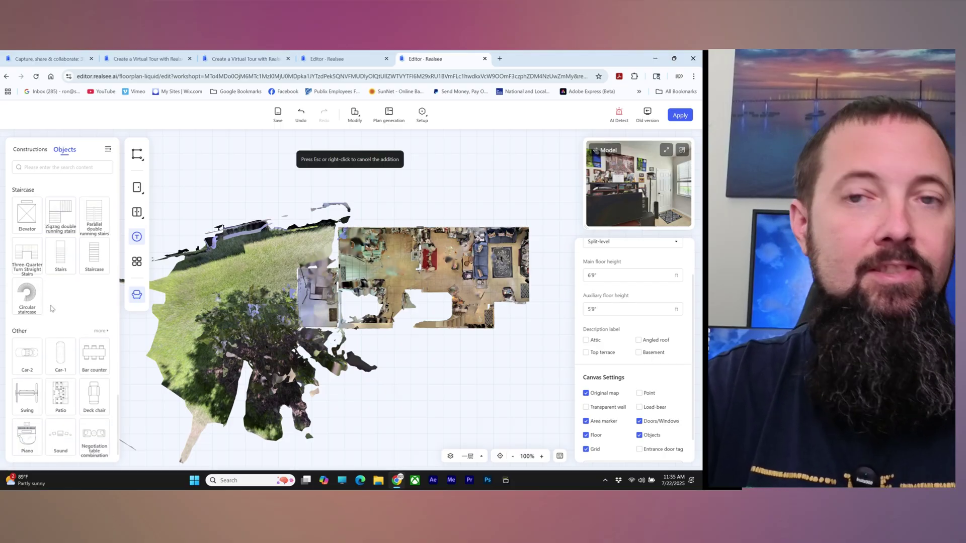
{"action": "scroll", "coordinate": [52, 307], "scroll_direction": "up", "scroll_amount": 10}
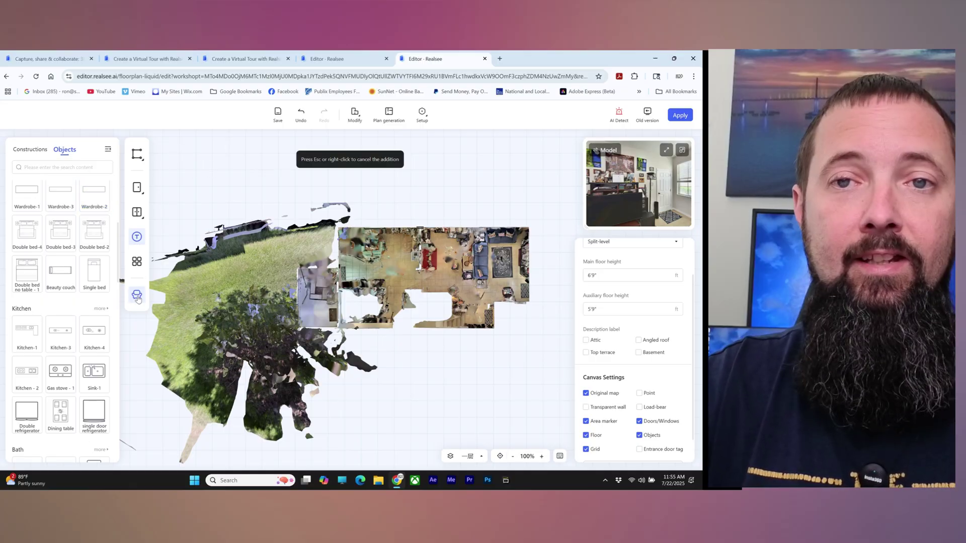
{"action": "left_click", "coordinate": [139, 263]}
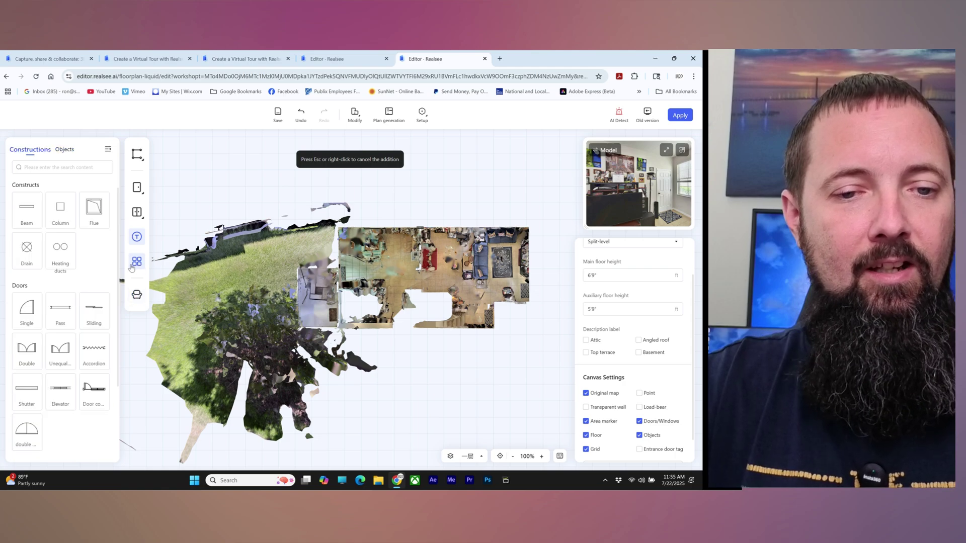
{"action": "left_click", "coordinate": [137, 295]}
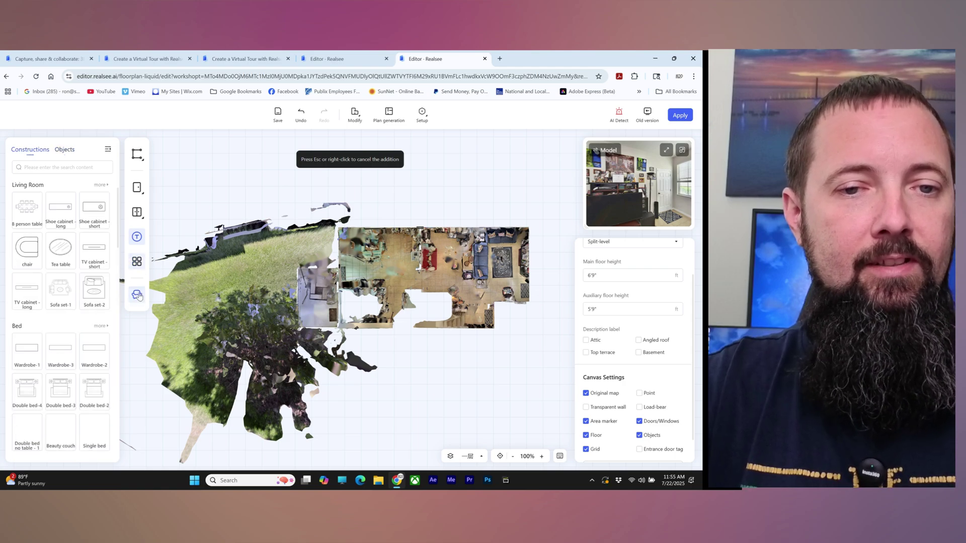
Place a text annotation on the empty canvas above the lawn and delete it.
{"action": "left_click", "coordinate": [183, 143]}
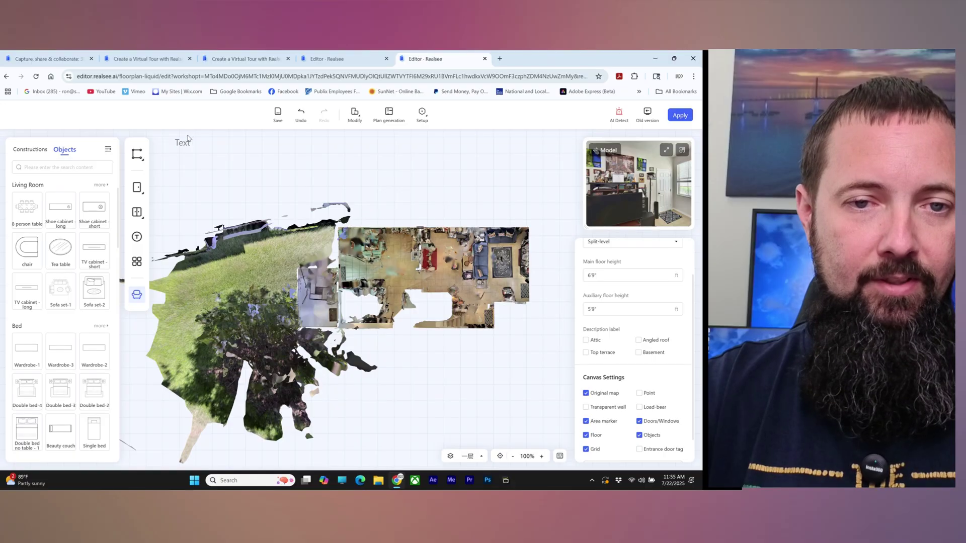
{"action": "left_click", "coordinate": [183, 144]}
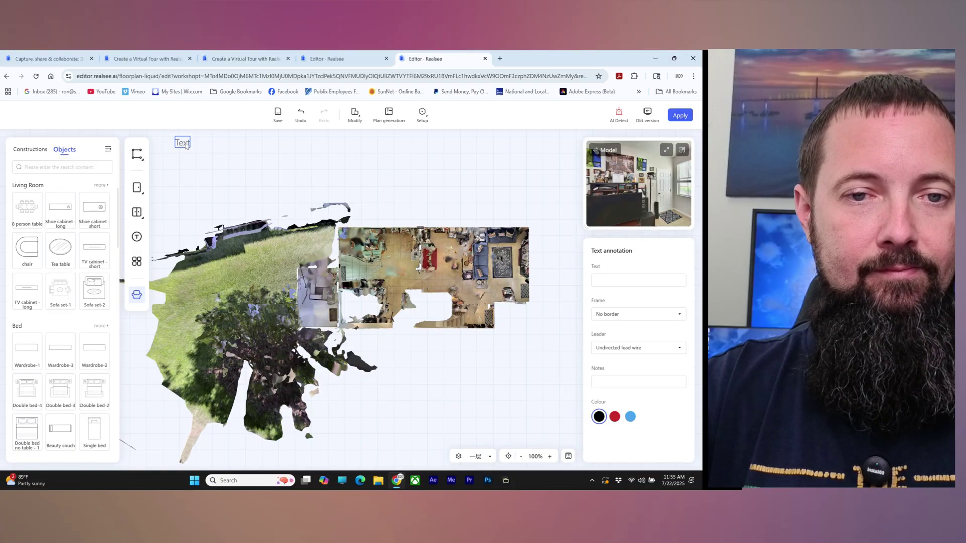
{"action": "key", "text": "Delete"}
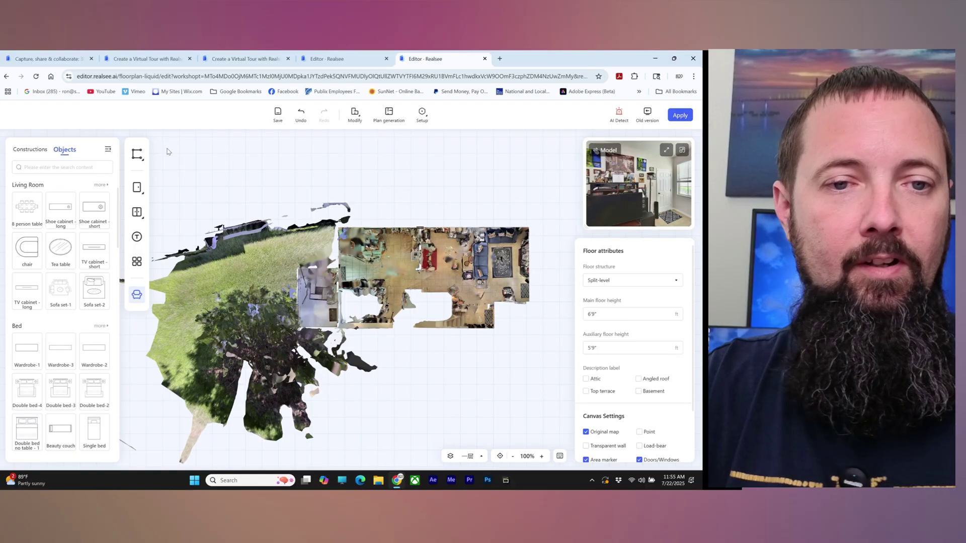
Draw walls around the scanned house outline, following the notch at its lower-right corner and closing the room.
{"action": "left_click", "coordinate": [139, 155]}
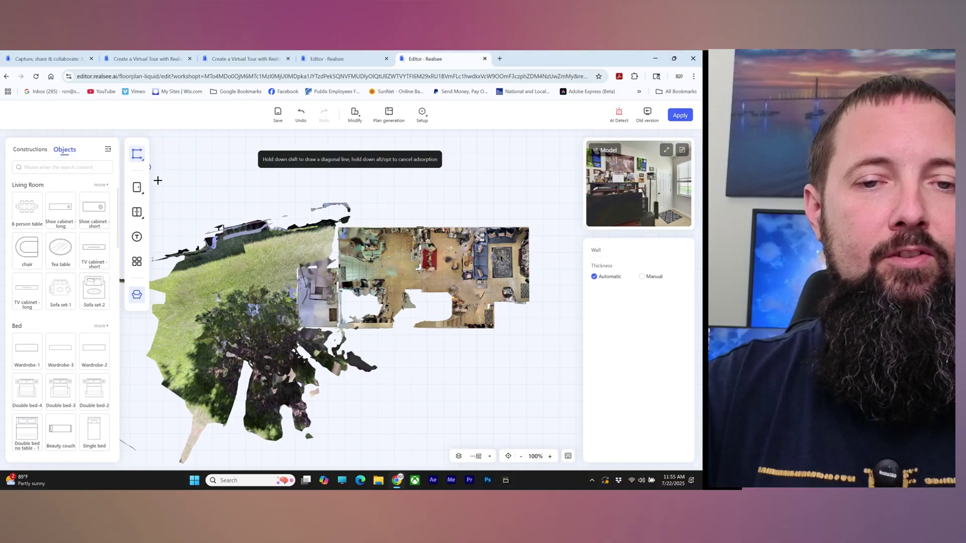
{"action": "mouse_move", "coordinate": [139, 159]}
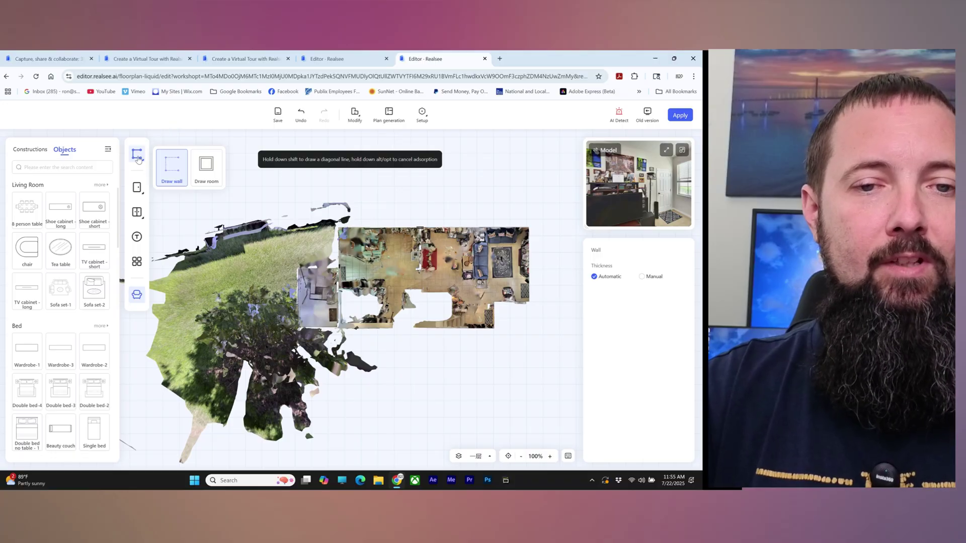
{"action": "left_click", "coordinate": [170, 173]}
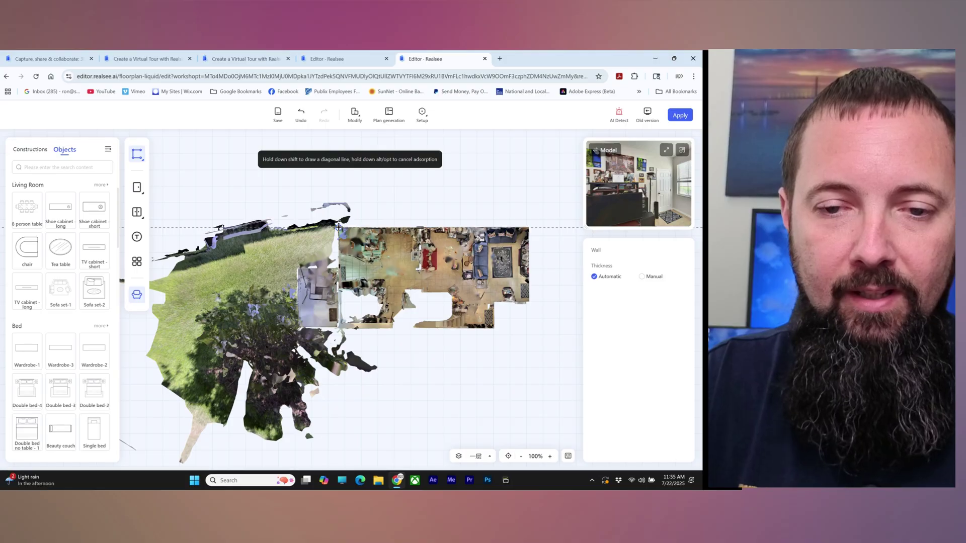
{"action": "left_click", "coordinate": [339, 227]}
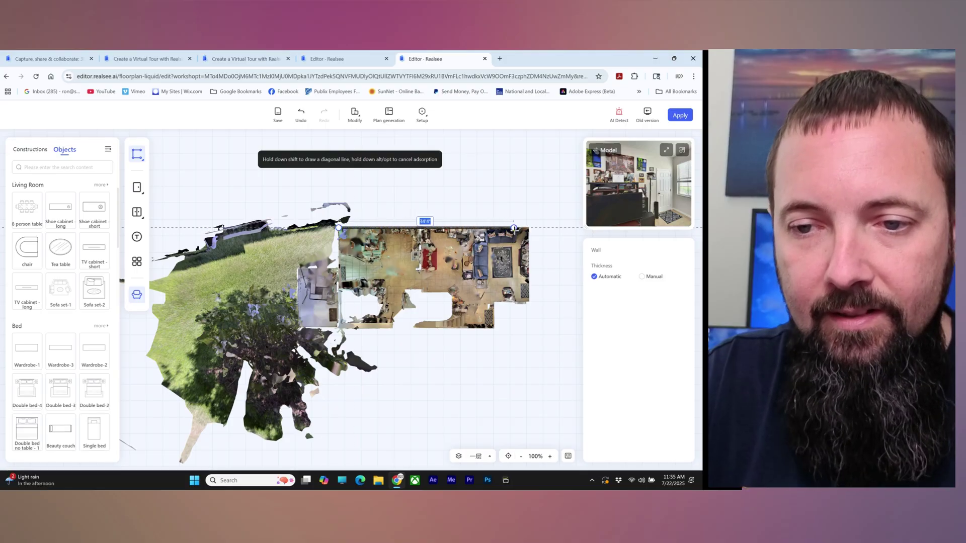
{"action": "left_click", "coordinate": [531, 227]}
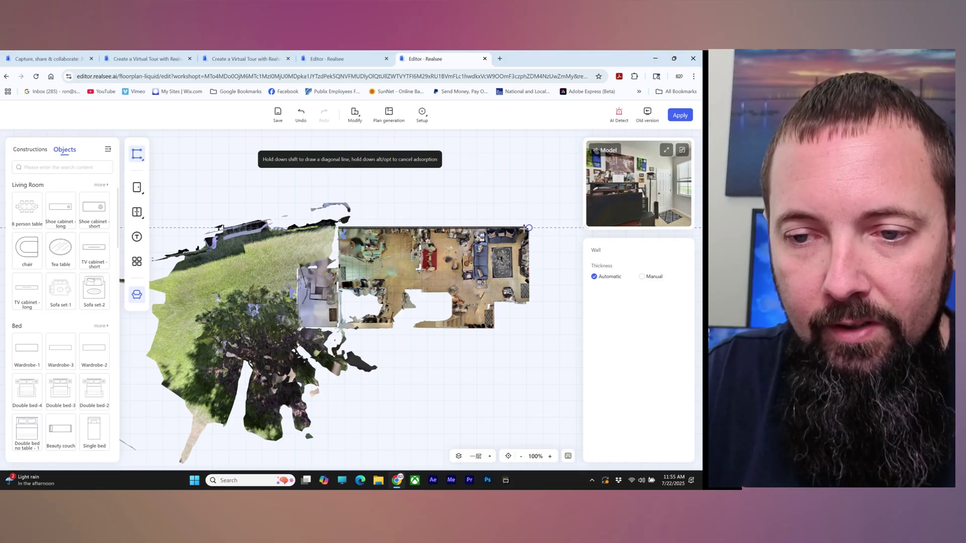
{"action": "left_click", "coordinate": [530, 303]}
{"action": "left_click", "coordinate": [494, 302]}
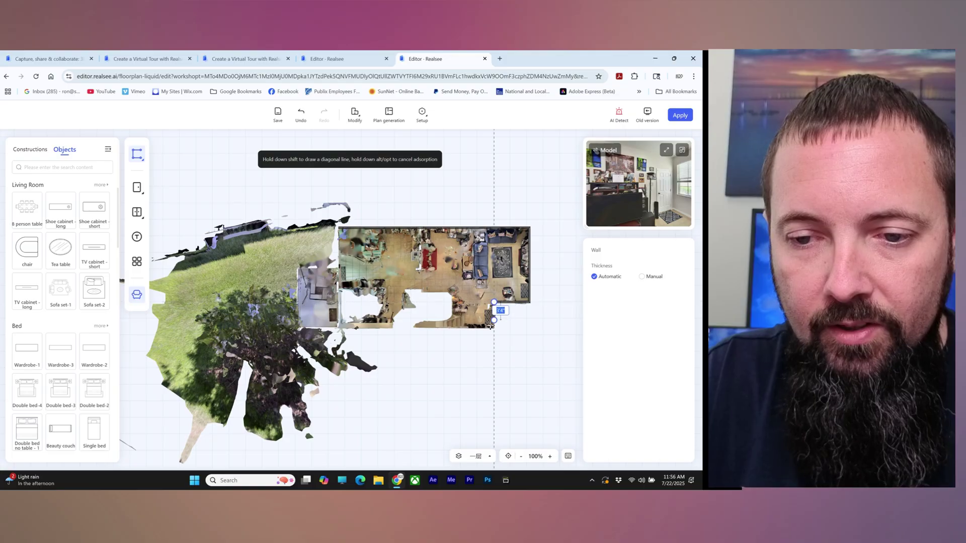
{"action": "left_click", "coordinate": [494, 327]}
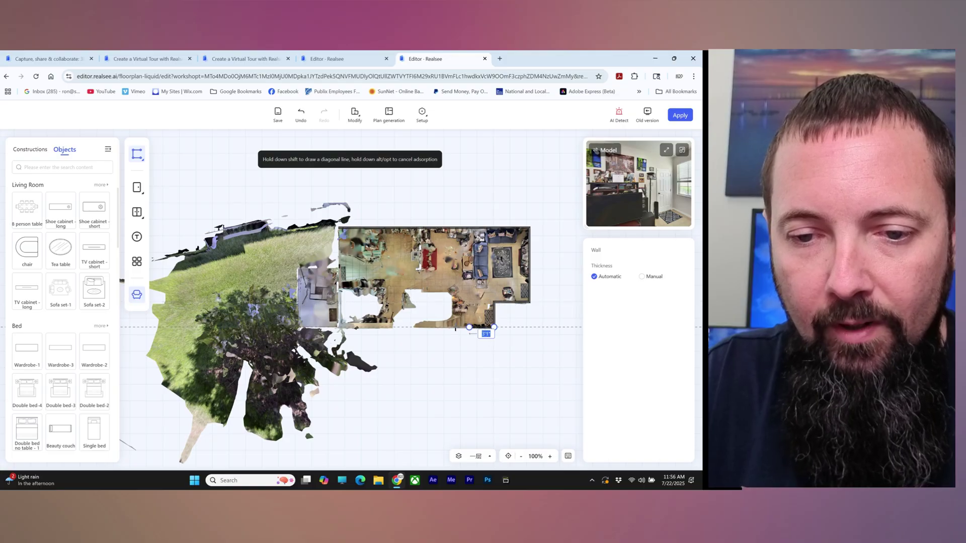
{"action": "left_click", "coordinate": [338, 327]}
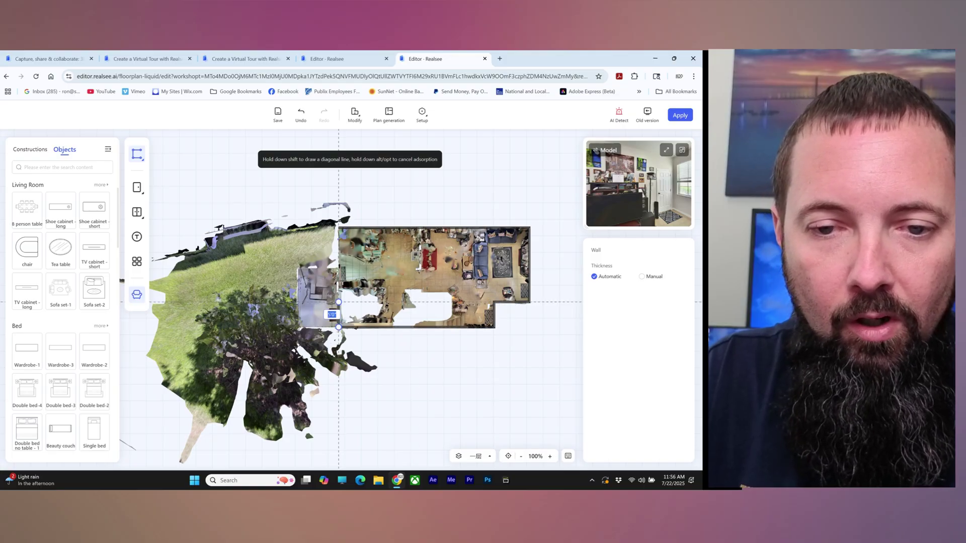
{"action": "left_click", "coordinate": [338, 227]}
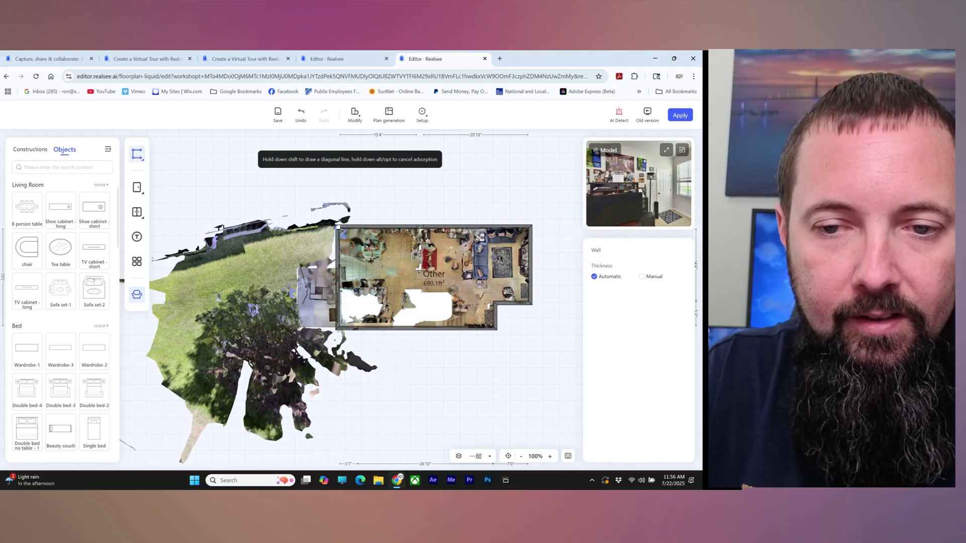
Try a short interior wall running down from the middle of the upper exterior wall, and undo it.
{"action": "left_click", "coordinate": [416, 228]}
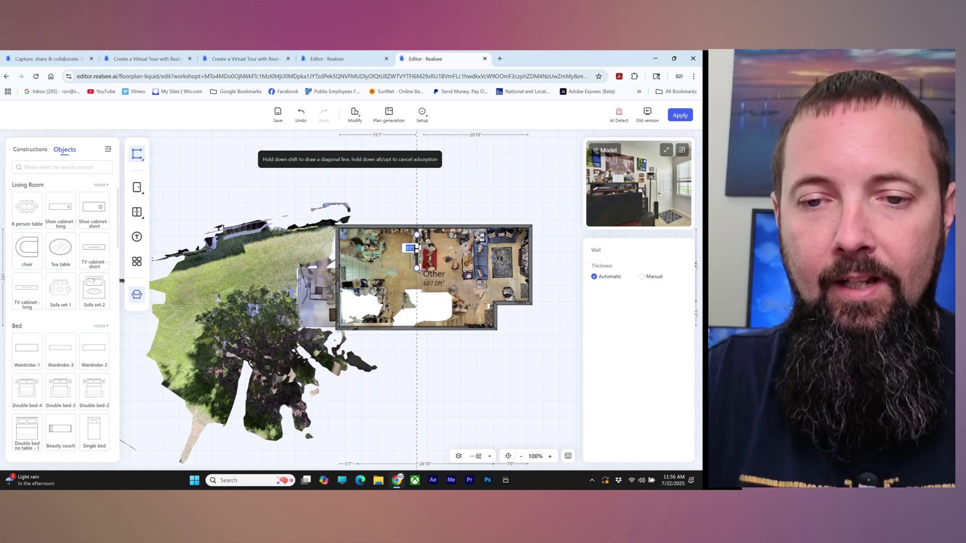
{"action": "left_click", "coordinate": [416, 268]}
{"action": "key", "text": "ctrl+z"}
Redraw the left exterior wall beside the porch to close the room outline.
{"action": "mouse_move", "coordinate": [139, 162]}
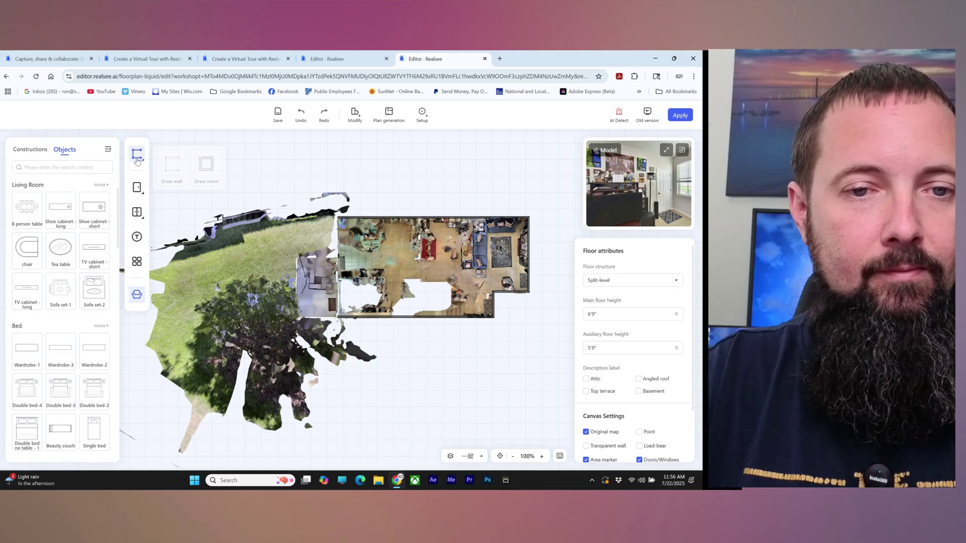
{"action": "left_click", "coordinate": [337, 317]}
{"action": "left_click", "coordinate": [338, 218]}
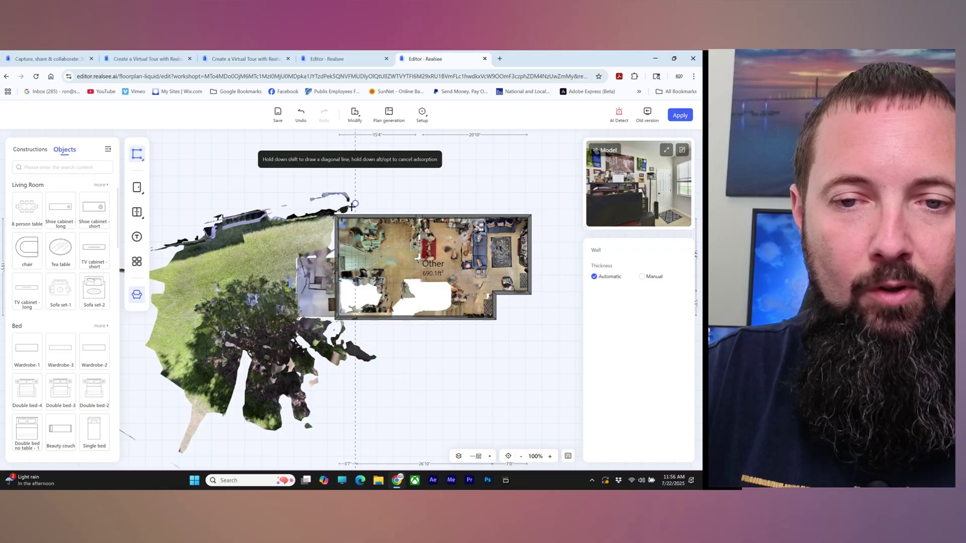
{"action": "key", "text": "Escape"}
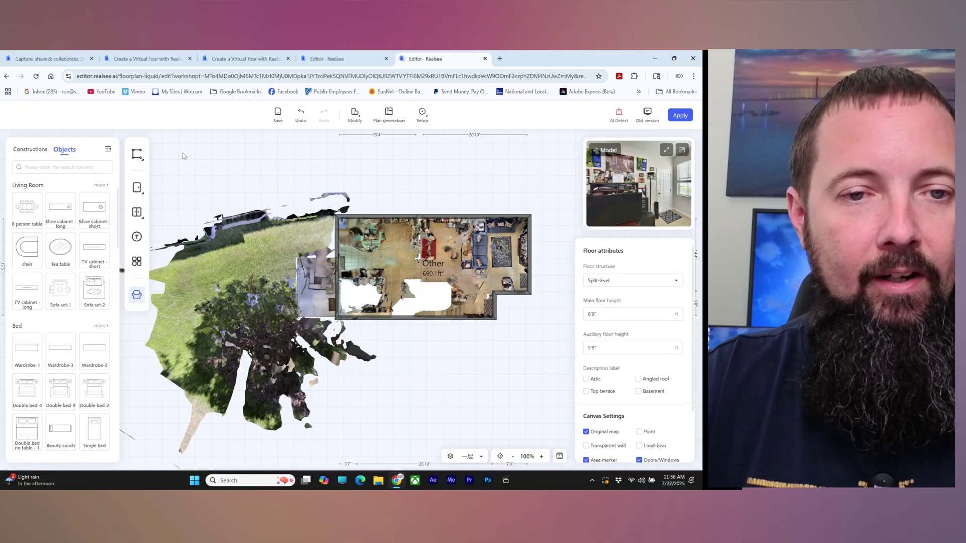
Draw a short interior wall down from the upper exterior wall, just left of the red furniture in the scan.
{"action": "left_click", "coordinate": [137, 154]}
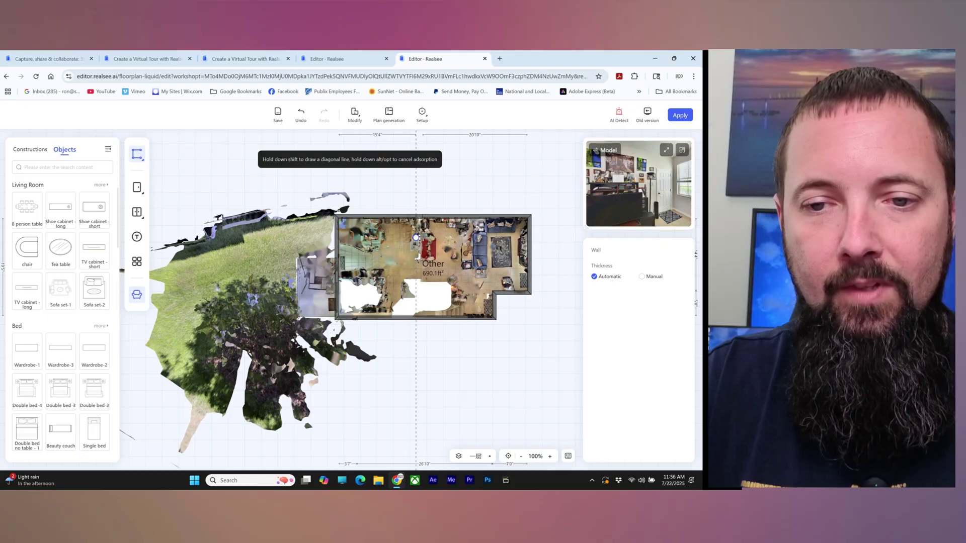
{"action": "left_click", "coordinate": [421, 218]}
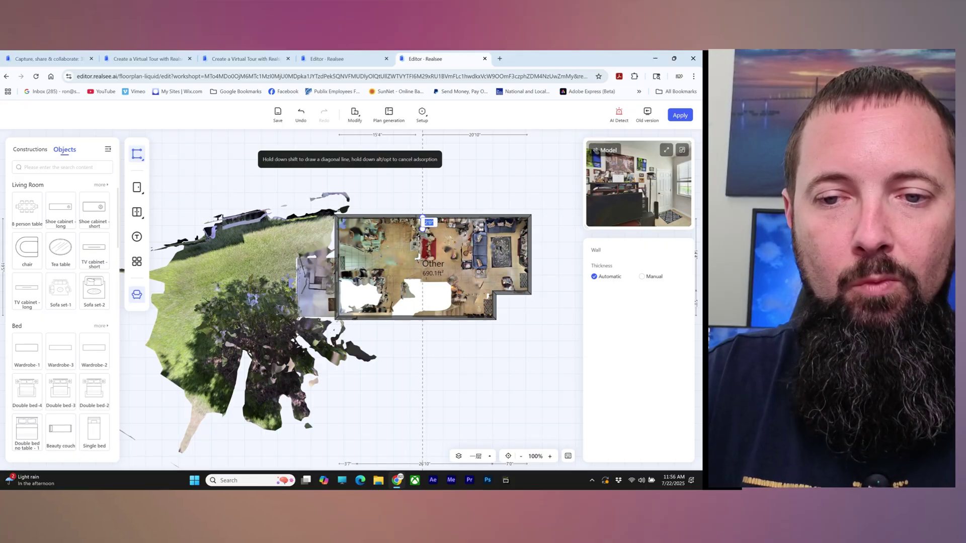
{"action": "mouse_move", "coordinate": [422, 258]}
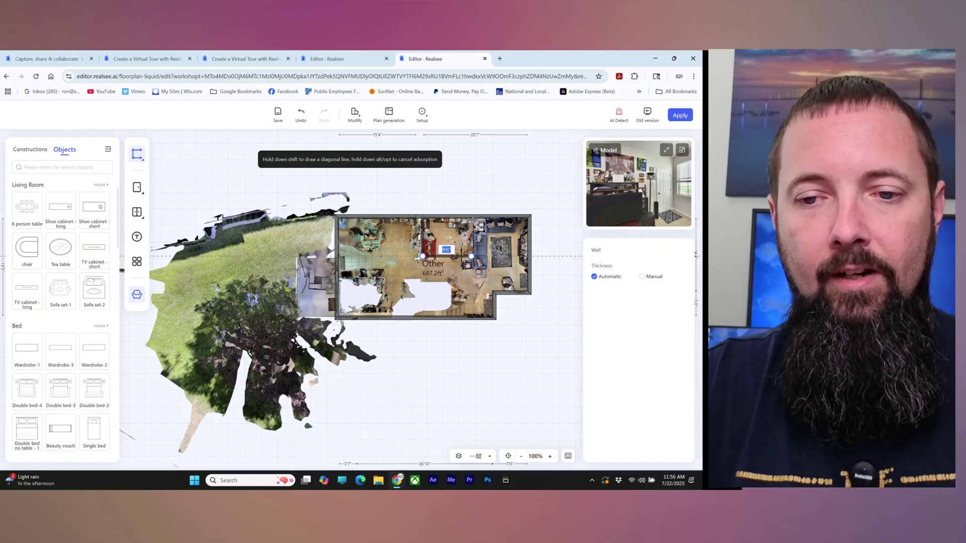
{"action": "key", "text": "Escape"}
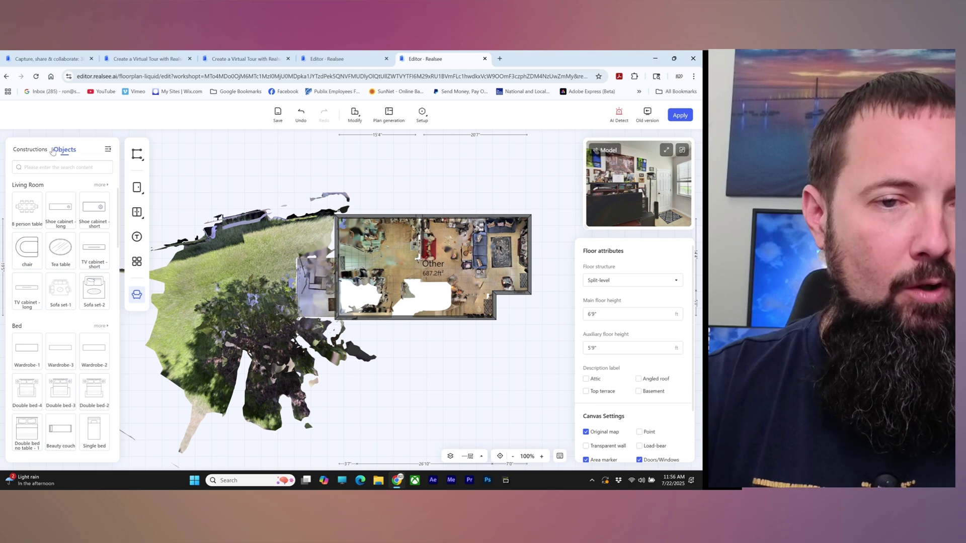
Place a Single door at the lower end of the right exterior wall and another on the notch's short vertical wall.
{"action": "left_click", "coordinate": [30, 149]}
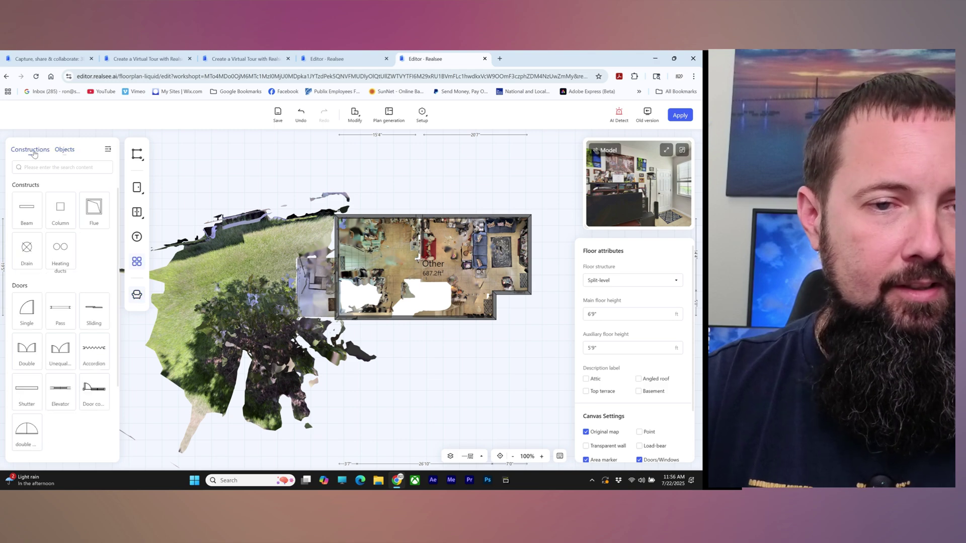
{"action": "left_click", "coordinate": [27, 307]}
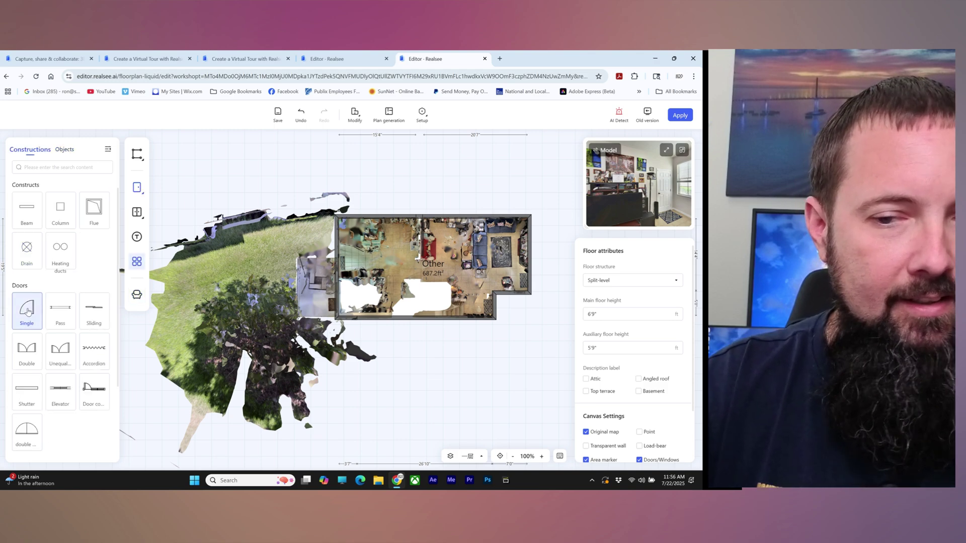
{"action": "left_click", "coordinate": [524, 283]}
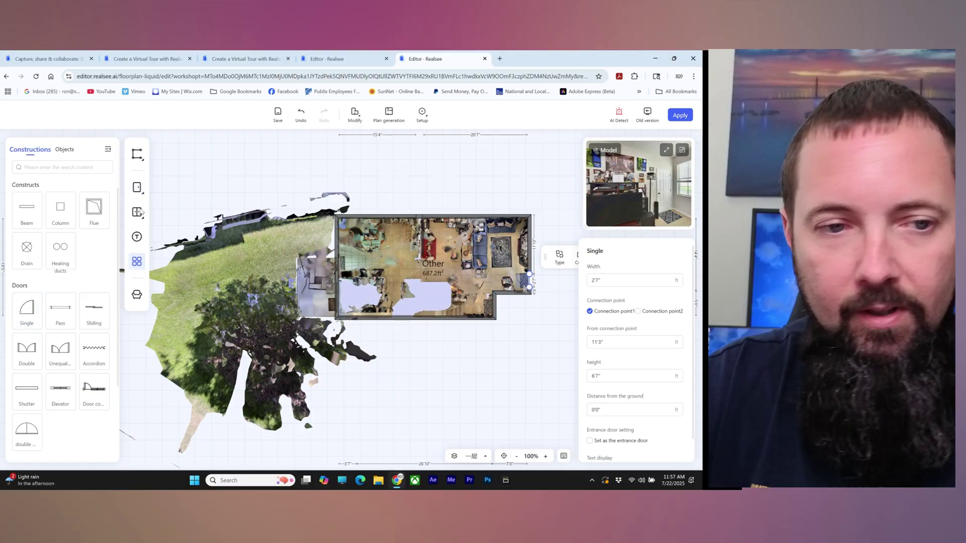
{"action": "left_click", "coordinate": [27, 308]}
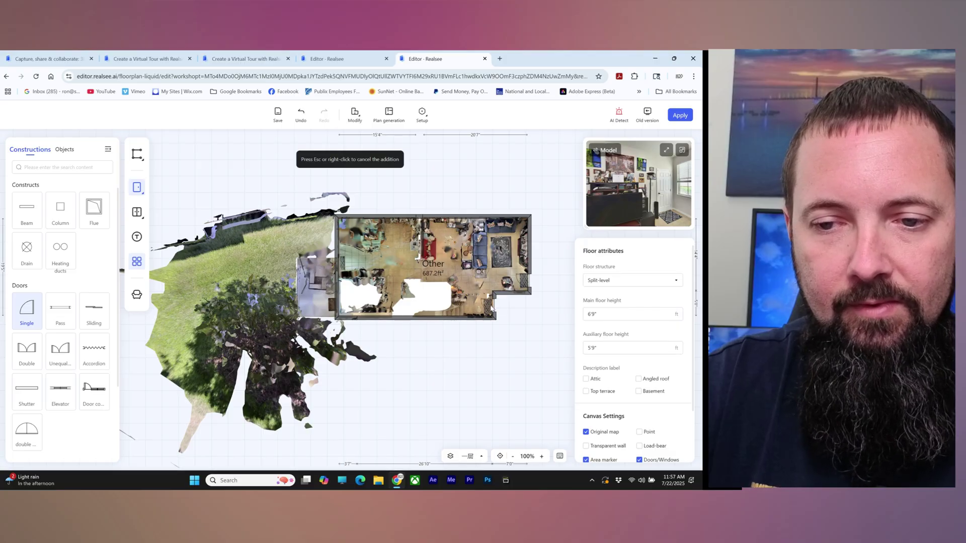
{"action": "left_click", "coordinate": [495, 307]}
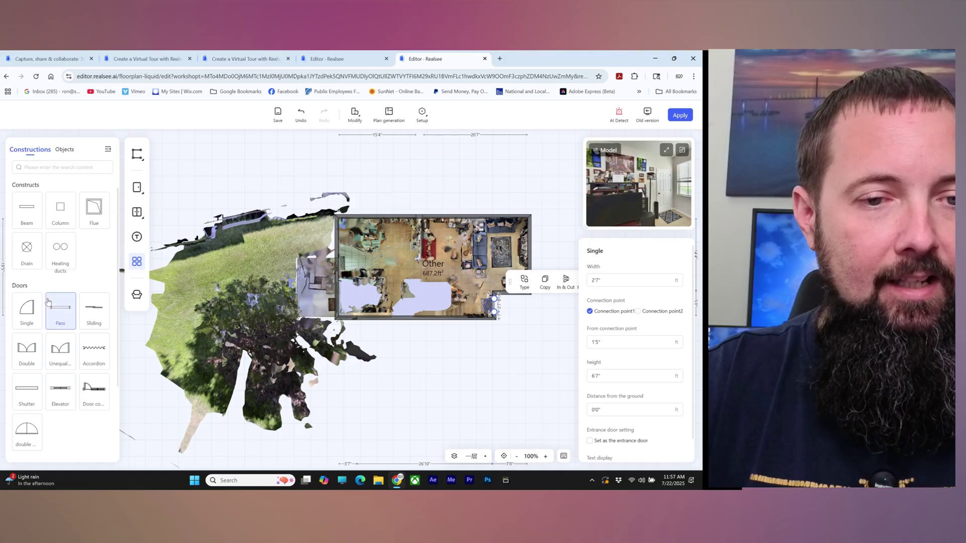
Place a Sliding door on the left exterior wall, between the house and the porch.
{"action": "scroll", "coordinate": [54, 311], "scroll_direction": "down", "scroll_amount": 1}
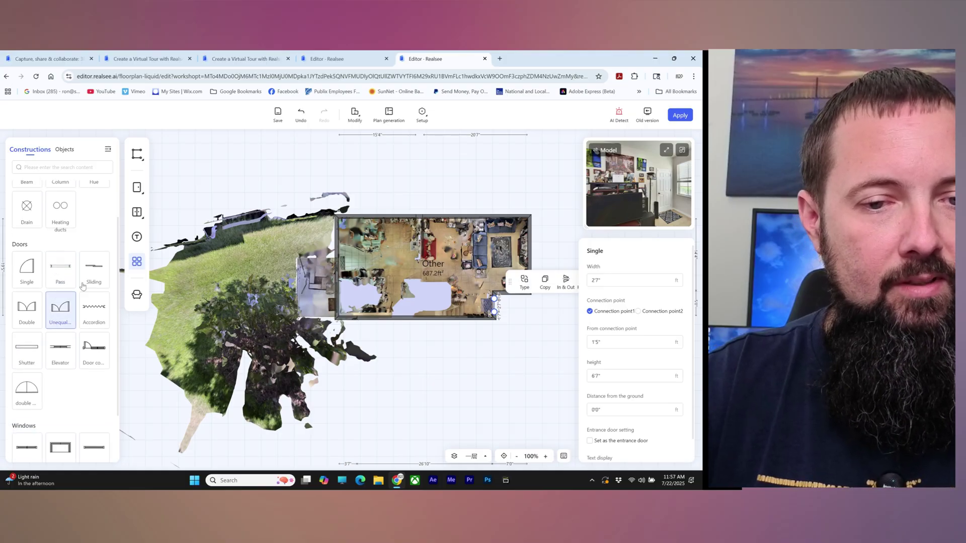
{"action": "left_click", "coordinate": [94, 272]}
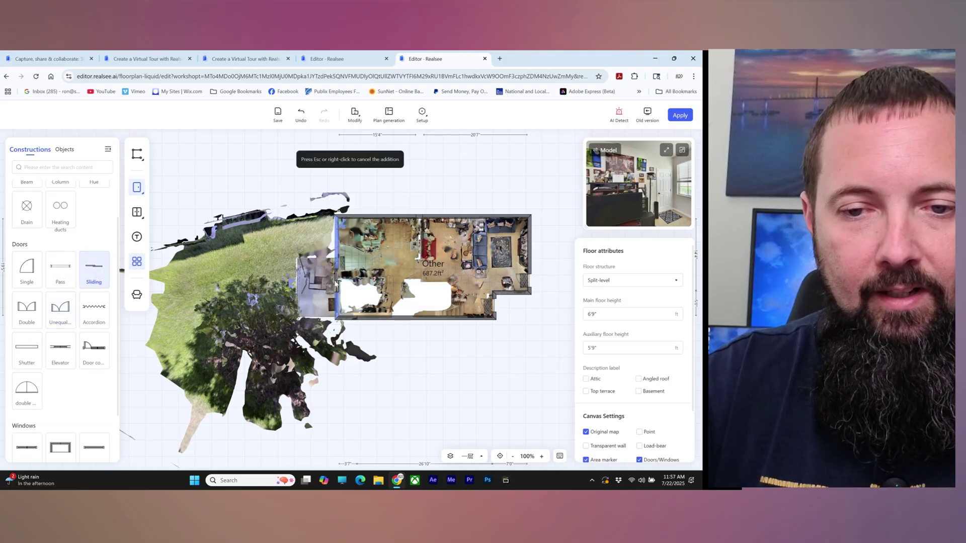
{"action": "left_click", "coordinate": [335, 278]}
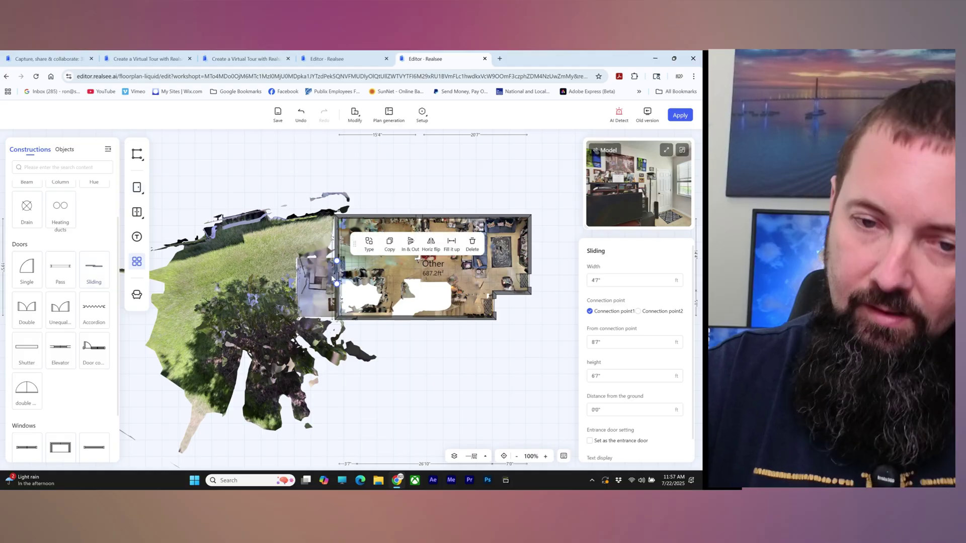
{"action": "left_click", "coordinate": [459, 387]}
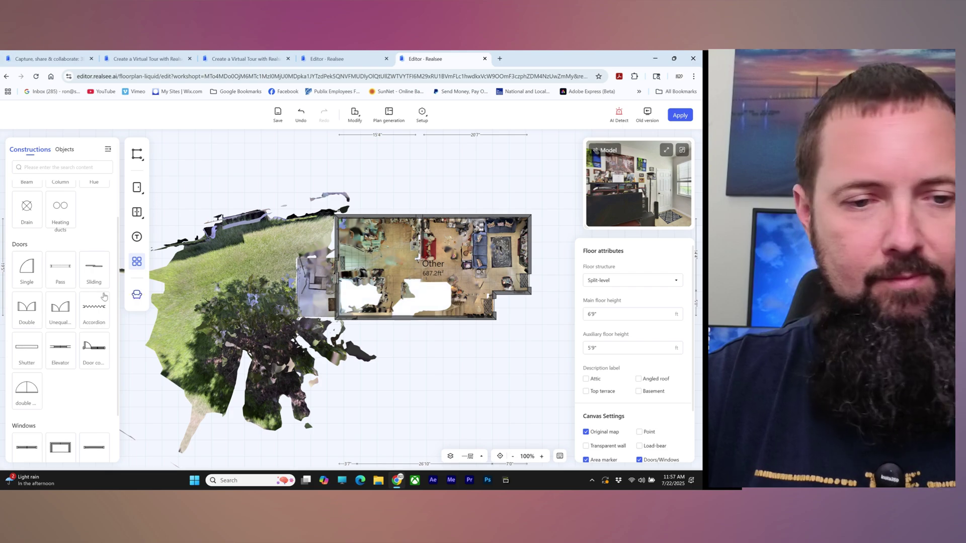
Place a Staircase object inside the room near the lower wall, right of the blank area in the scan.
{"action": "scroll", "coordinate": [60, 302], "scroll_direction": "down", "scroll_amount": 1}
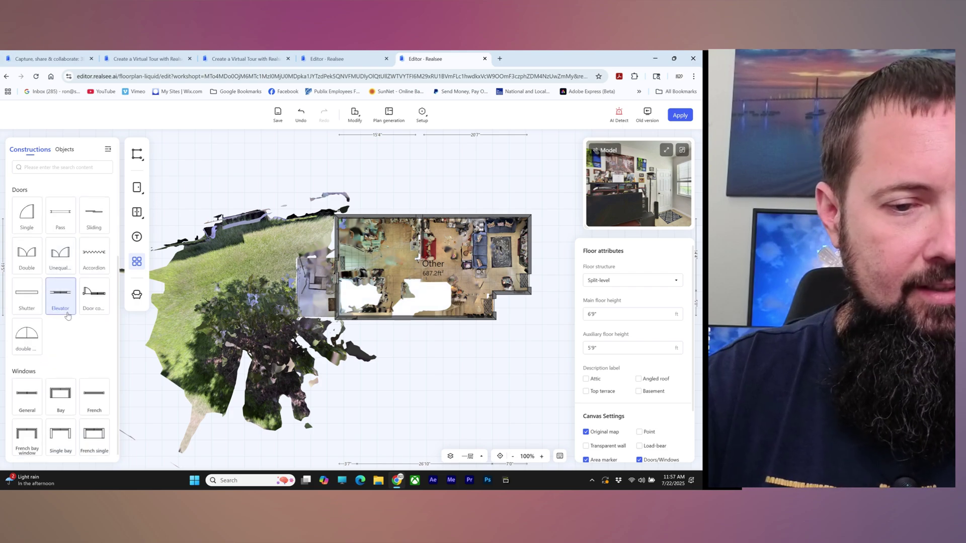
{"action": "left_click", "coordinate": [65, 150]}
{"action": "scroll", "coordinate": [62, 322], "scroll_direction": "down", "scroll_amount": 8}
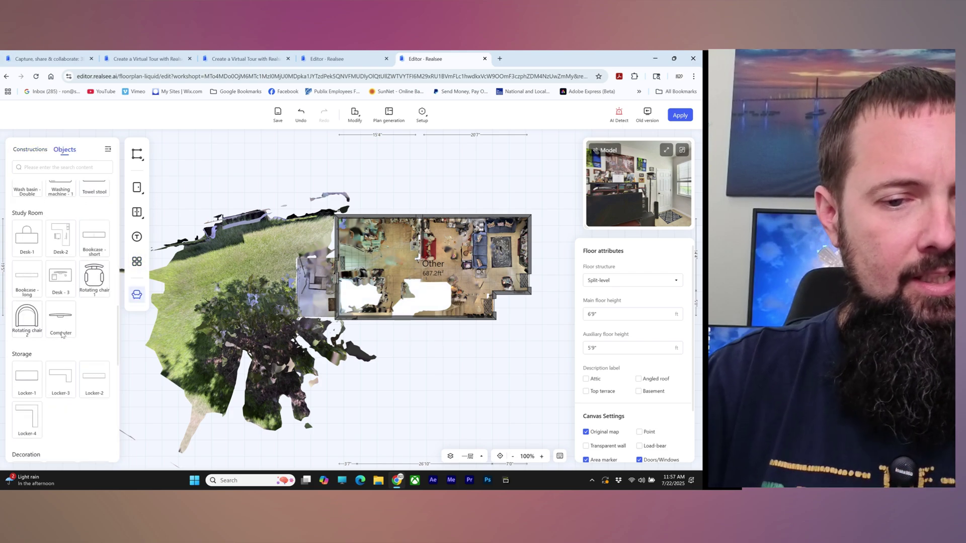
{"action": "scroll", "coordinate": [62, 335], "scroll_direction": "down", "scroll_amount": 10}
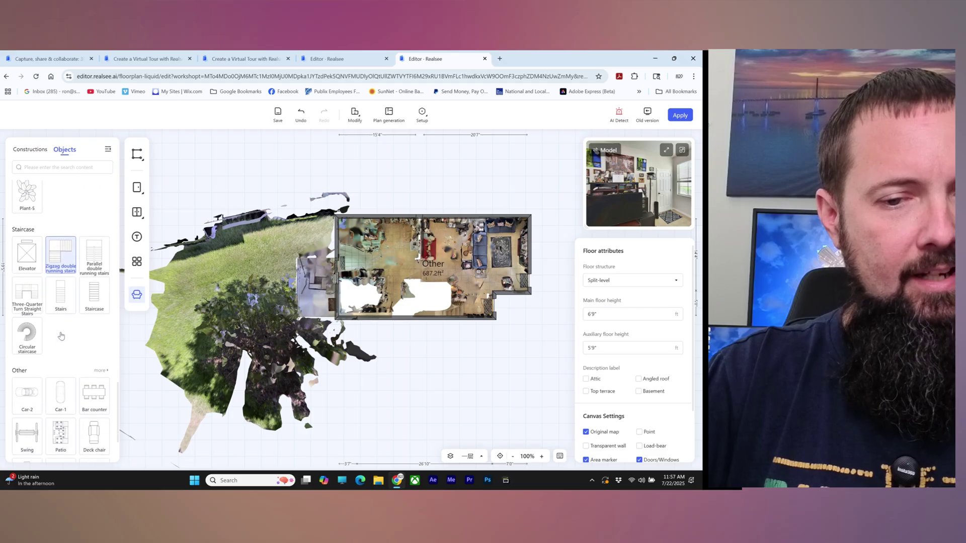
{"action": "left_click", "coordinate": [94, 292]}
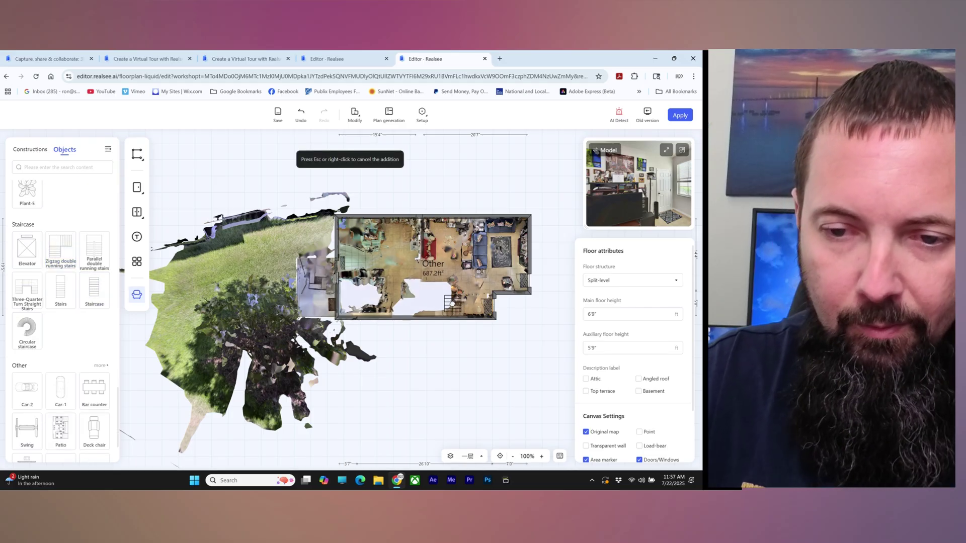
{"action": "left_click", "coordinate": [452, 303]}
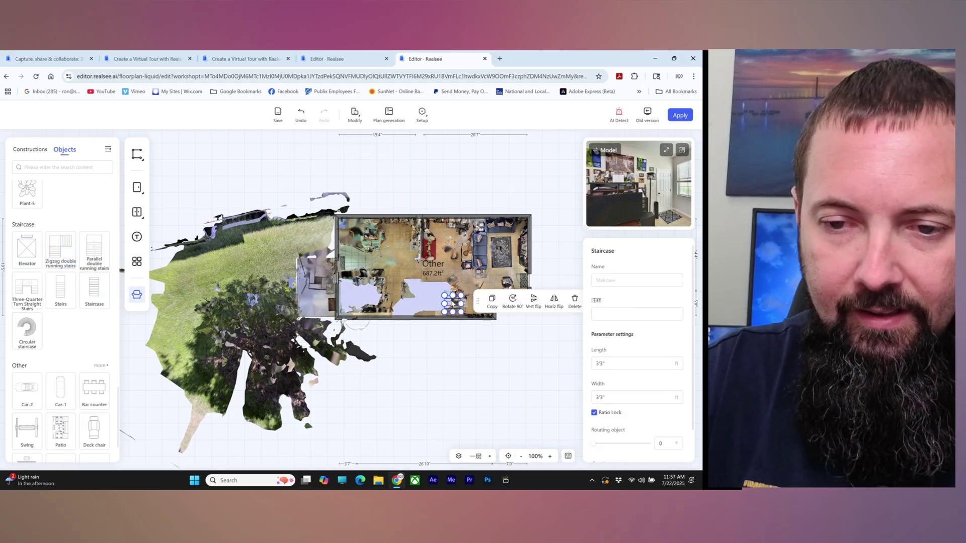
Rotate the staircase to 270° and stretch it horizontally along the lower wall.
{"action": "left_click", "coordinate": [513, 301]}
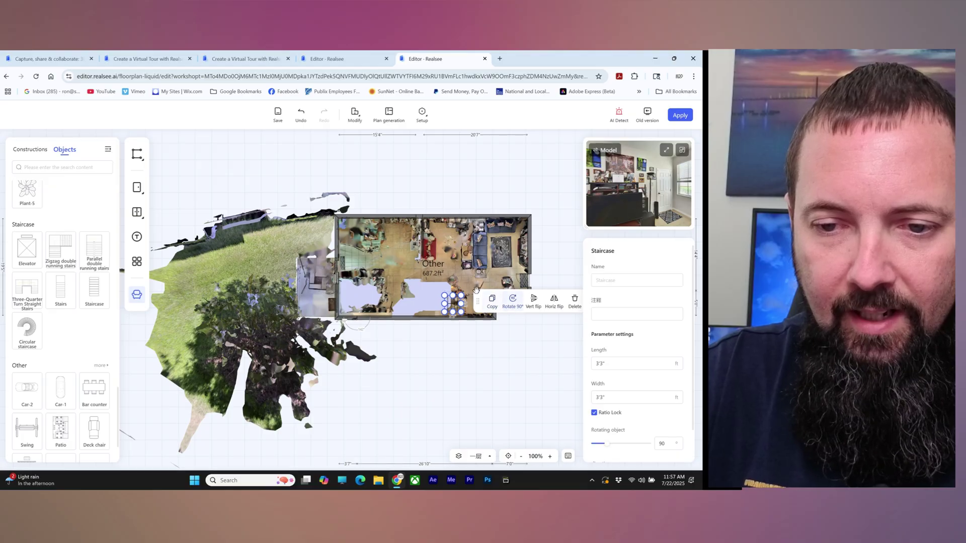
{"action": "left_click", "coordinate": [513, 301]}
{"action": "left_click", "coordinate": [513, 301]}
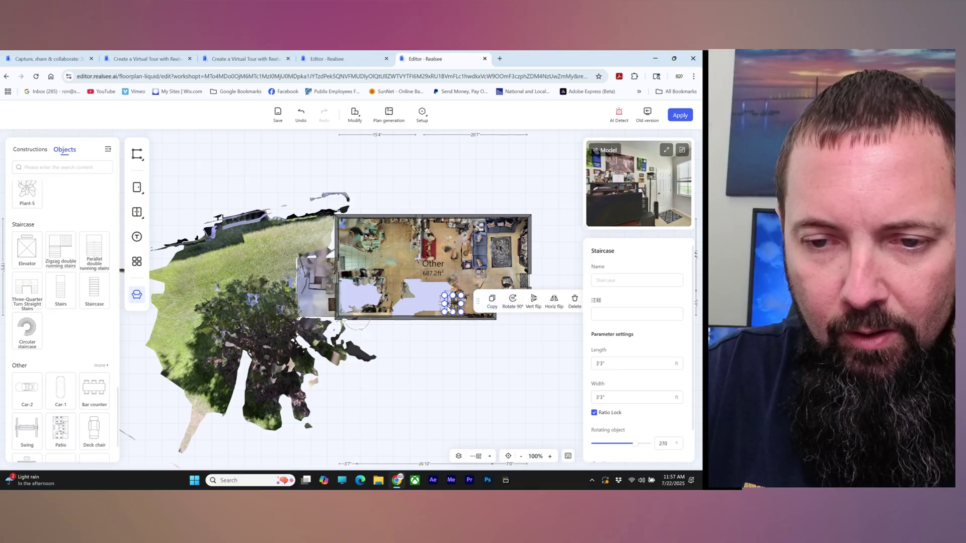
{"action": "left_click_drag", "start_coordinate": [445, 303], "coordinate": [466, 304]}
{"action": "left_click", "coordinate": [496, 357]}
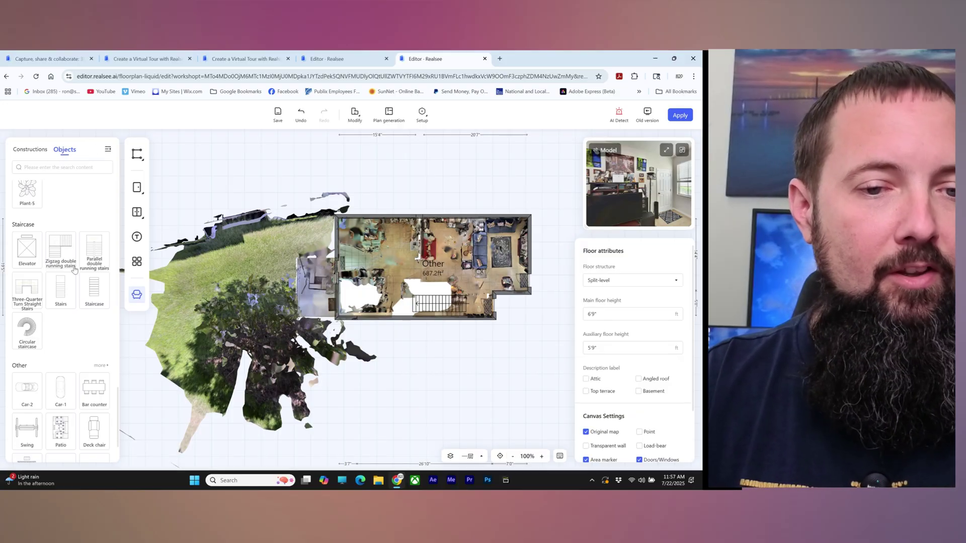
Place a Sofa set-2 object inside the house near the right exterior wall.
{"action": "scroll", "coordinate": [74, 270], "scroll_direction": "up", "scroll_amount": 5}
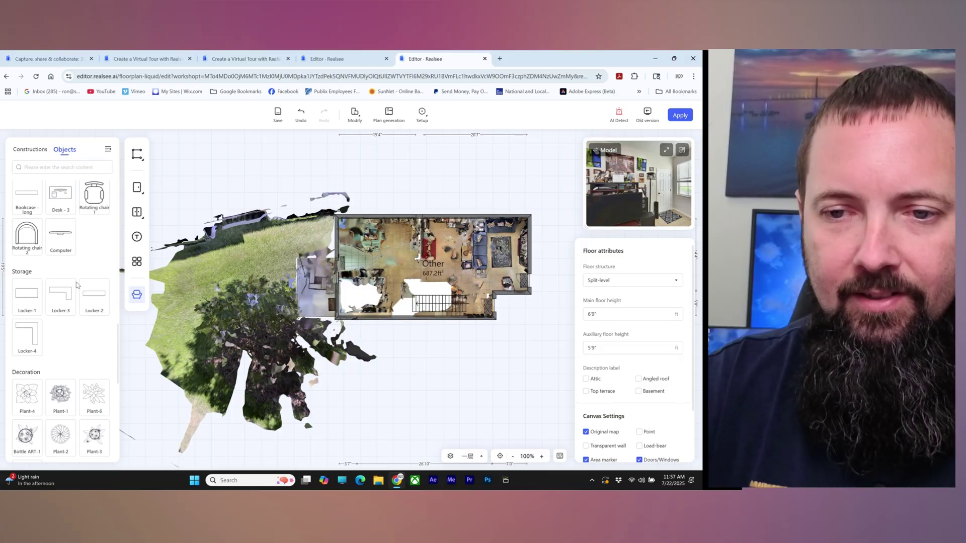
{"action": "scroll", "coordinate": [77, 285], "scroll_direction": "up", "scroll_amount": 3}
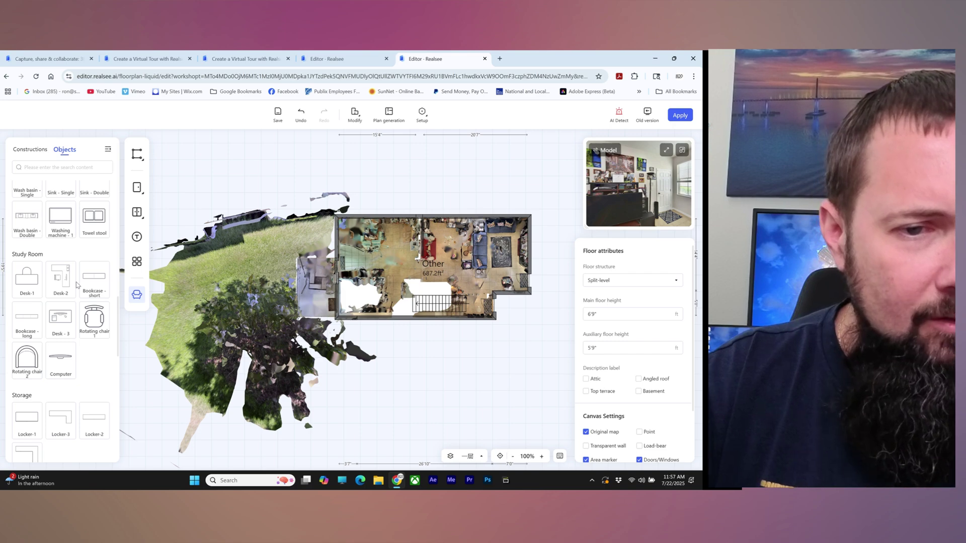
{"action": "scroll", "coordinate": [77, 285], "scroll_direction": "up", "scroll_amount": 2}
{"action": "scroll", "coordinate": [77, 284], "scroll_direction": "up", "scroll_amount": 5}
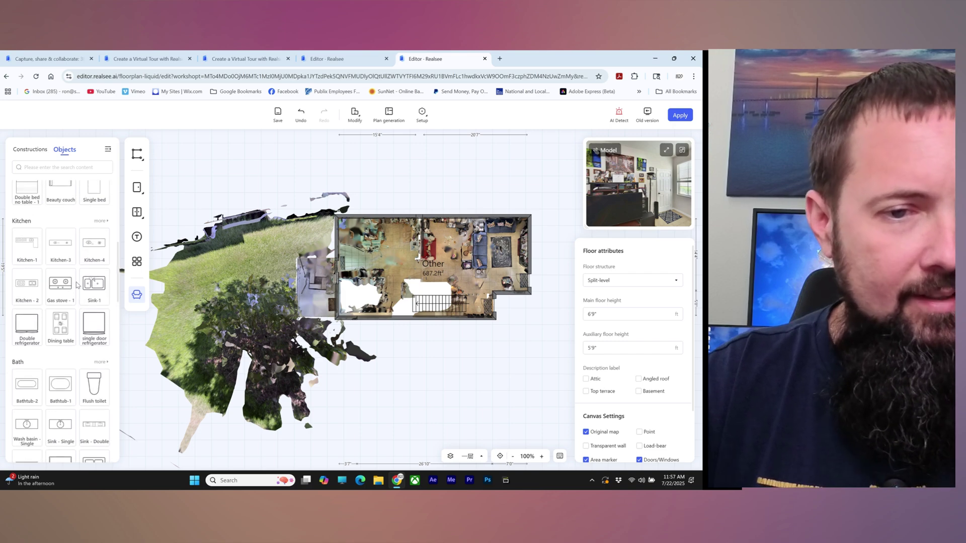
{"action": "scroll", "coordinate": [77, 285], "scroll_direction": "up", "scroll_amount": 1}
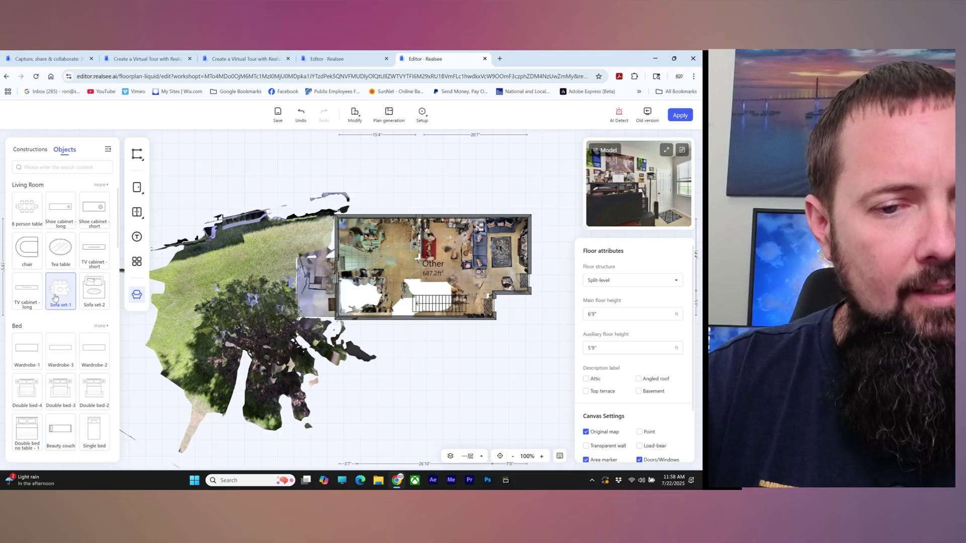
{"action": "left_click", "coordinate": [98, 294]}
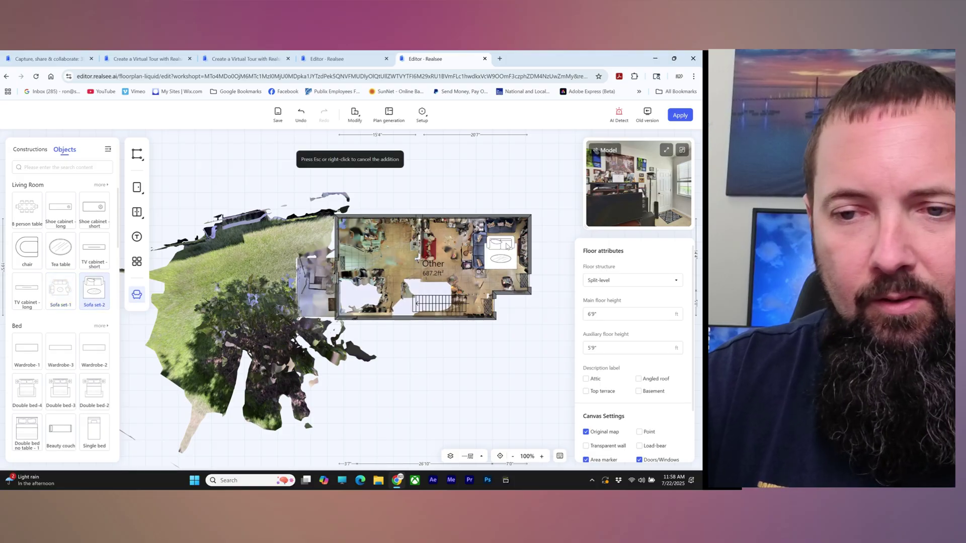
{"action": "left_click", "coordinate": [488, 257]}
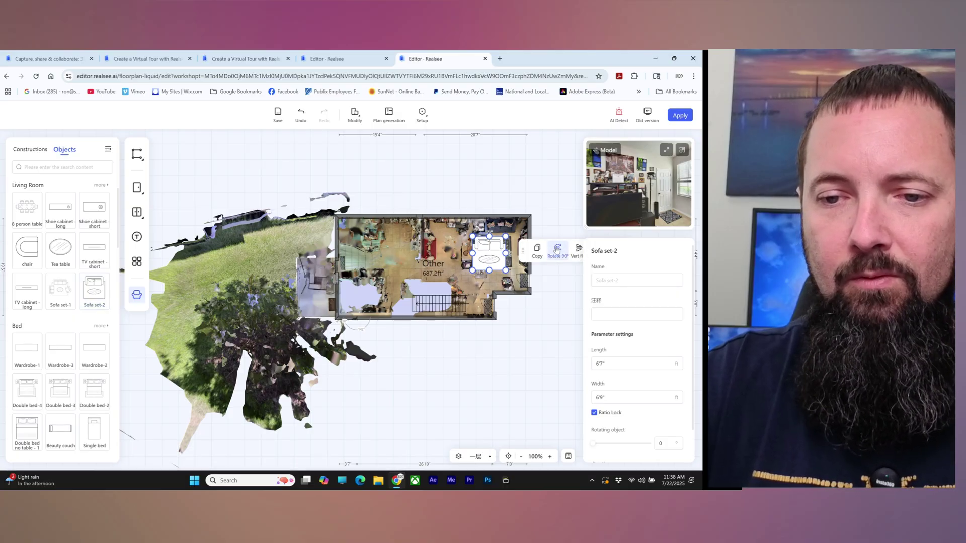
Rotate the sofa set to 270° and enlarge it to about 7'2" by 7'5".
{"action": "left_click", "coordinate": [558, 250]}
{"action": "left_click", "coordinate": [558, 250]}
{"action": "left_click", "coordinate": [558, 250]}
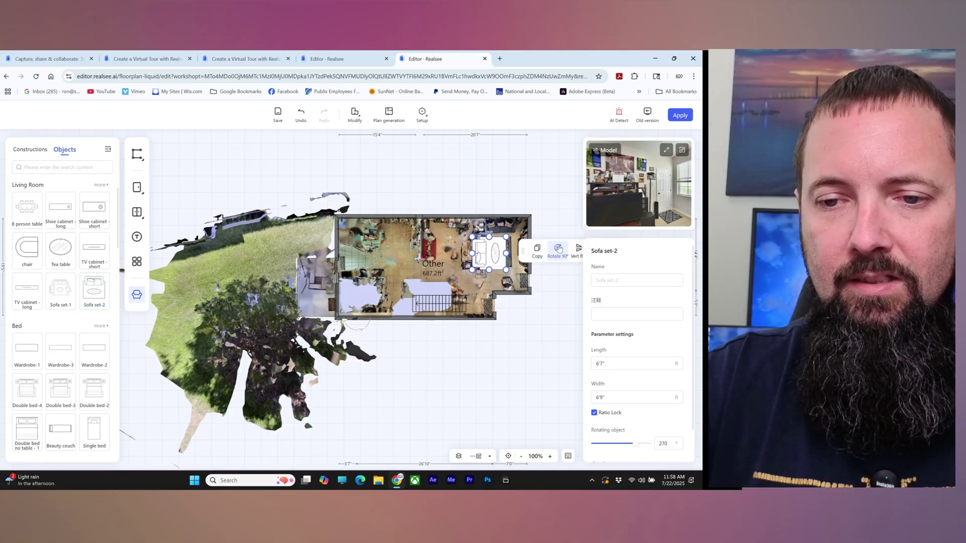
{"action": "left_click_drag", "start_coordinate": [507, 236], "coordinate": [497, 250]}
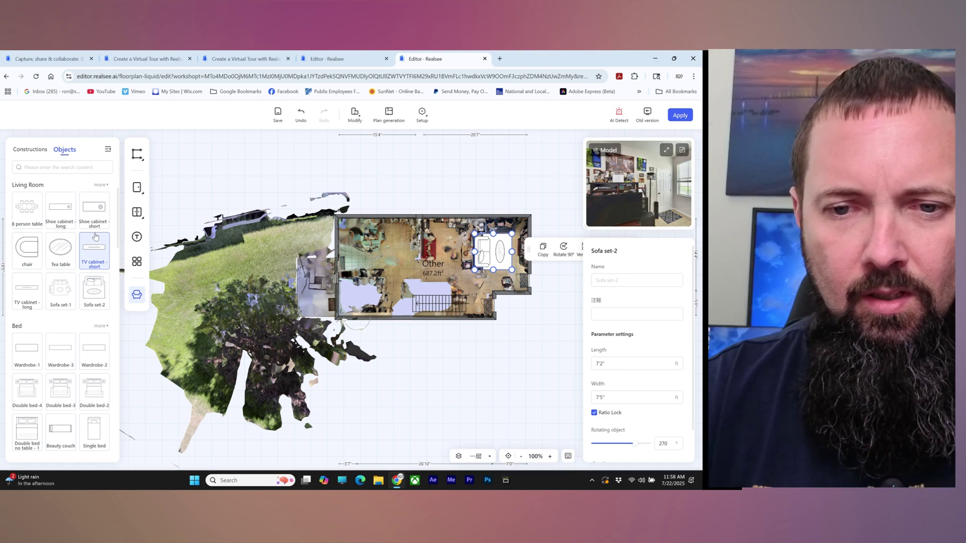
Place a Kitchen-3 object in the lower-left corner of the main room, along the lower wall.
{"action": "scroll", "coordinate": [73, 297], "scroll_direction": "down", "scroll_amount": 5}
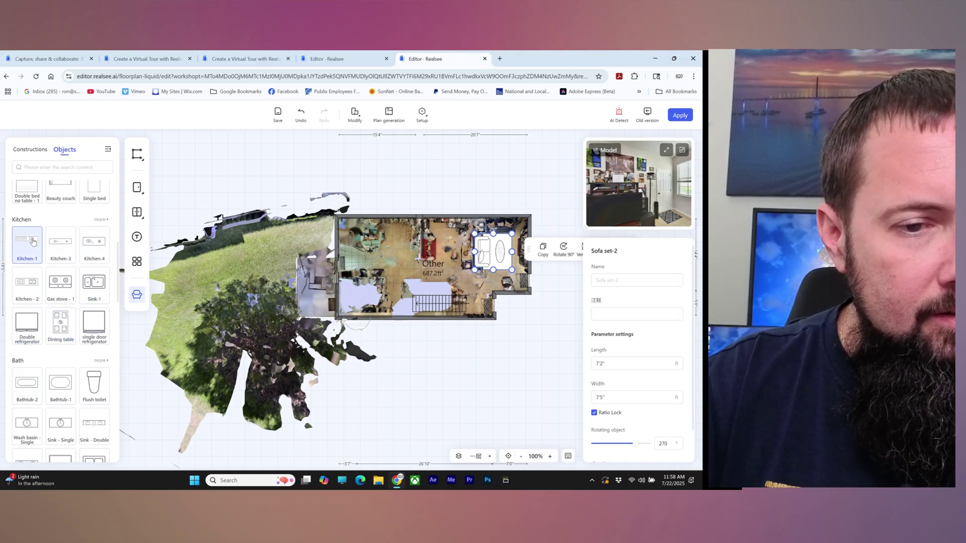
{"action": "left_click", "coordinate": [62, 245]}
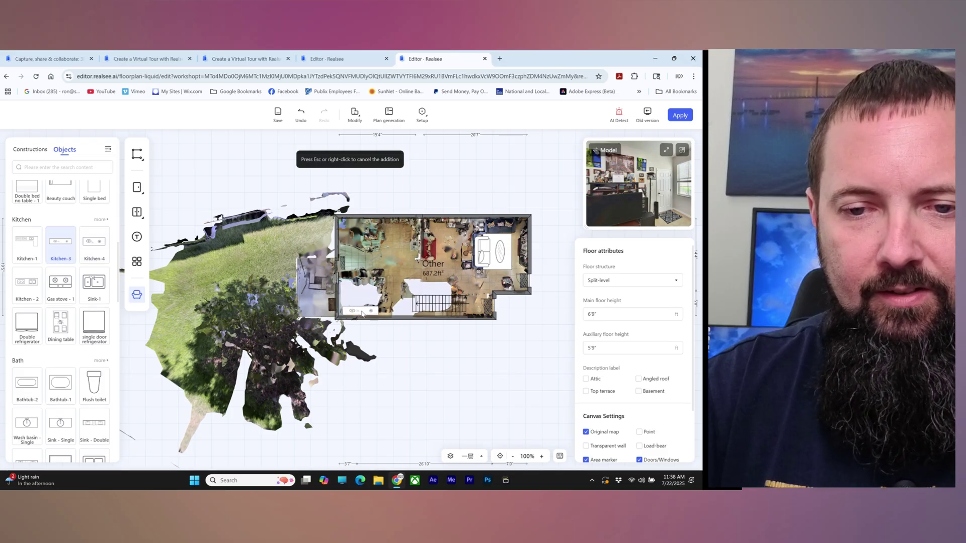
{"action": "left_click", "coordinate": [362, 313]}
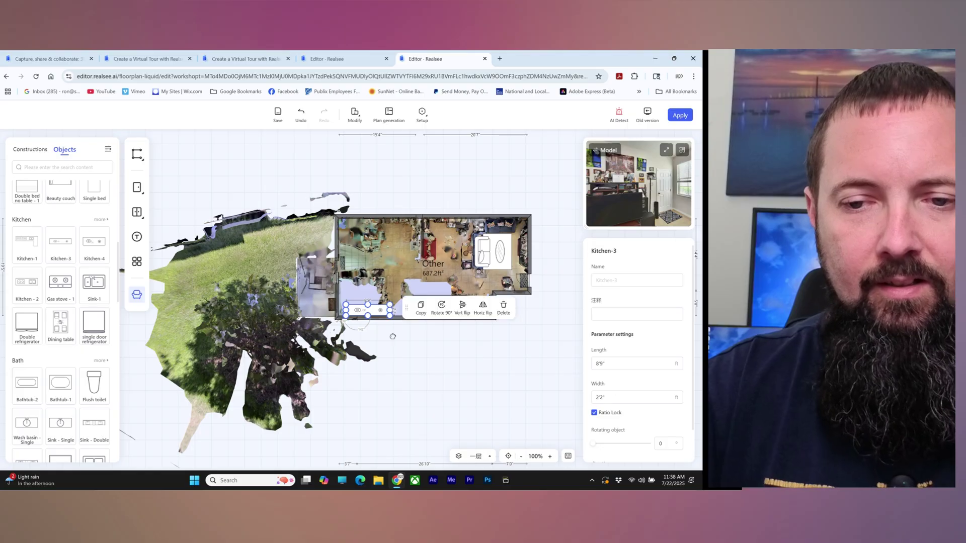
{"action": "left_click", "coordinate": [423, 345]}
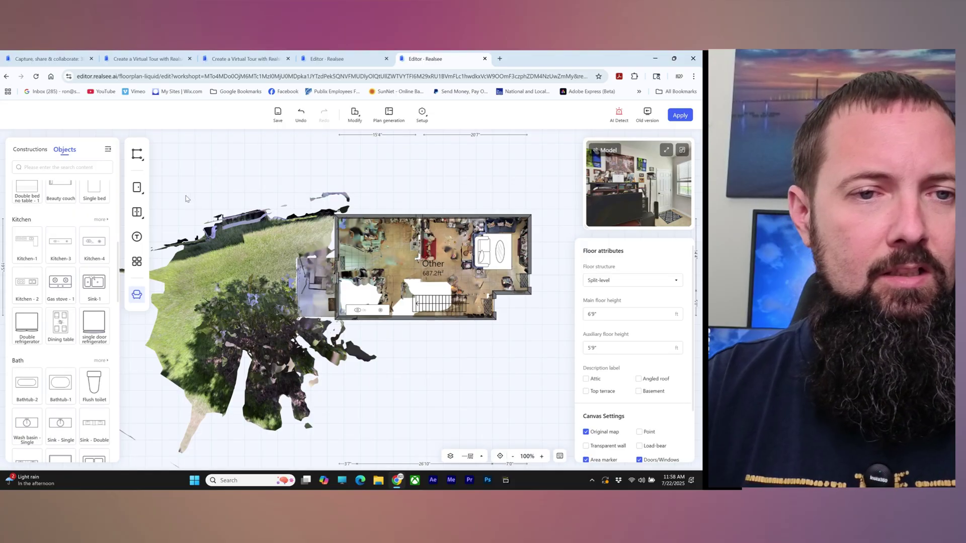
Draw the upper, left and lower walls around the porch, closing the outline against the house's left exterior wall.
{"action": "left_click", "coordinate": [136, 154]}
{"action": "left_click", "coordinate": [173, 171]}
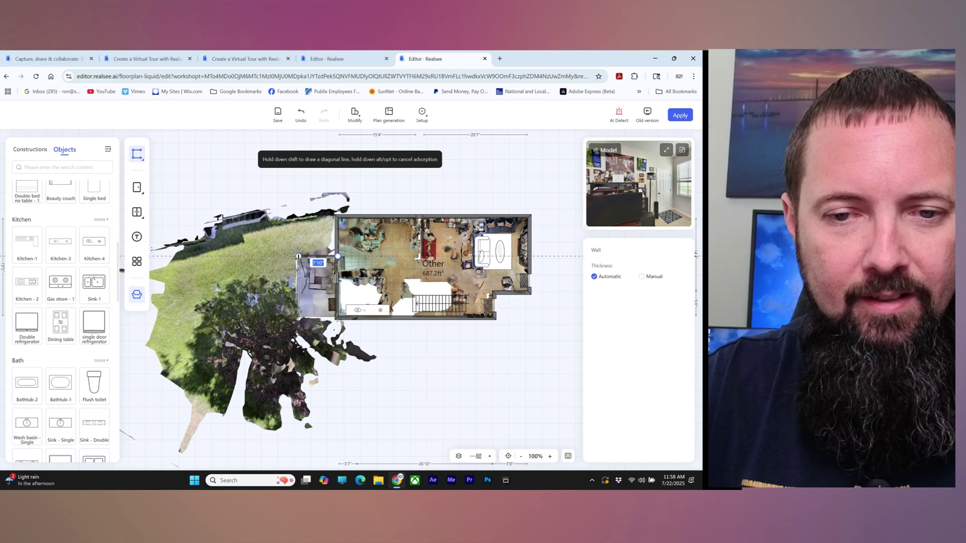
{"action": "left_click", "coordinate": [298, 256]}
{"action": "left_click", "coordinate": [299, 317]}
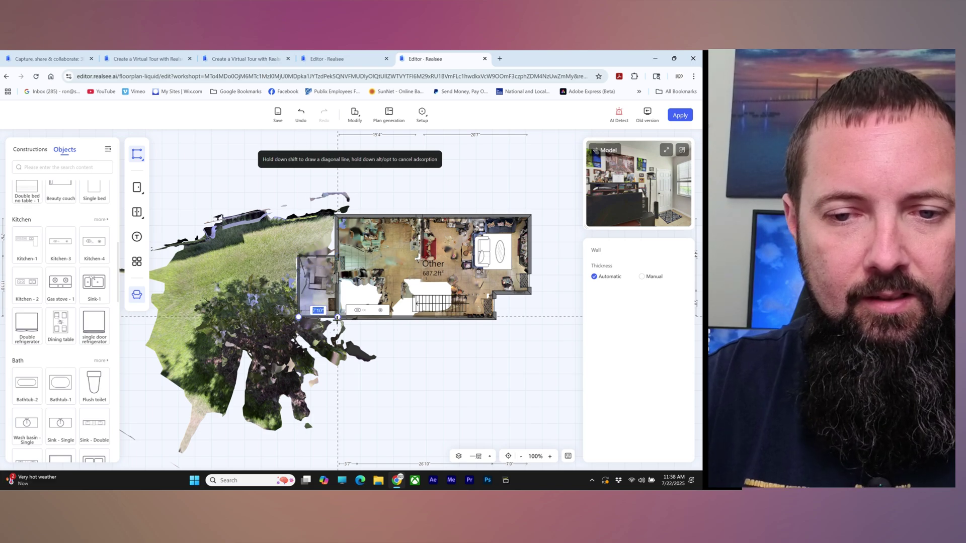
{"action": "left_click", "coordinate": [336, 317]}
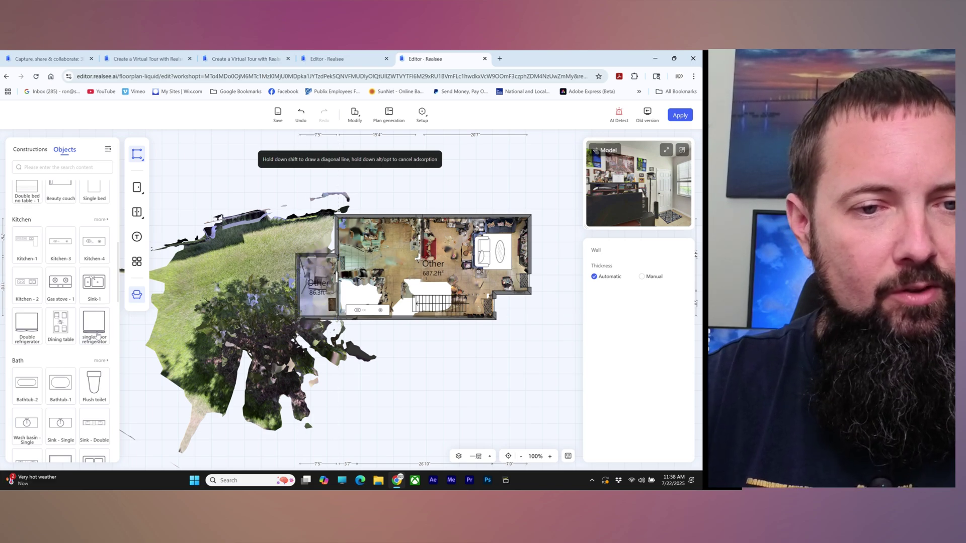
Place a Single door on the porch's left wall, toward its lower end.
{"action": "left_click", "coordinate": [23, 151]}
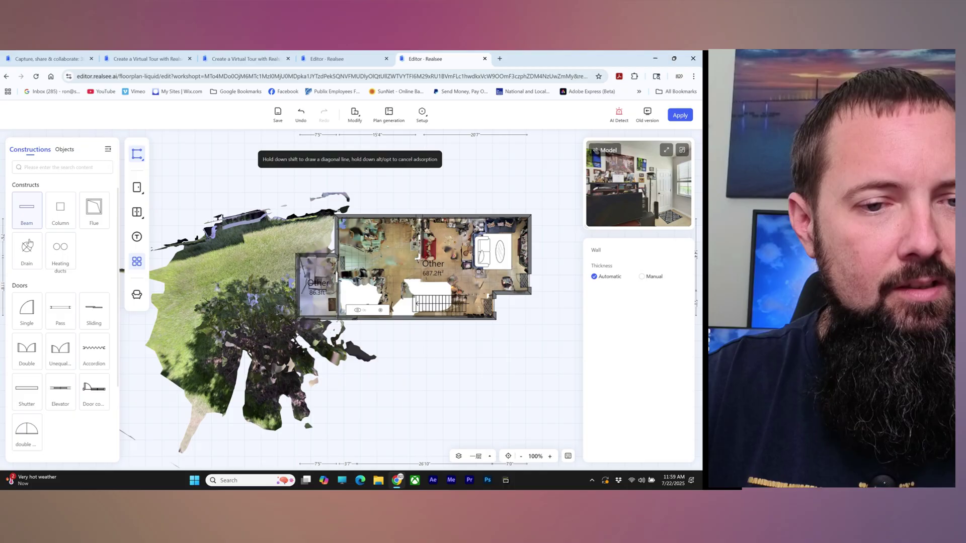
{"action": "left_click", "coordinate": [27, 310]}
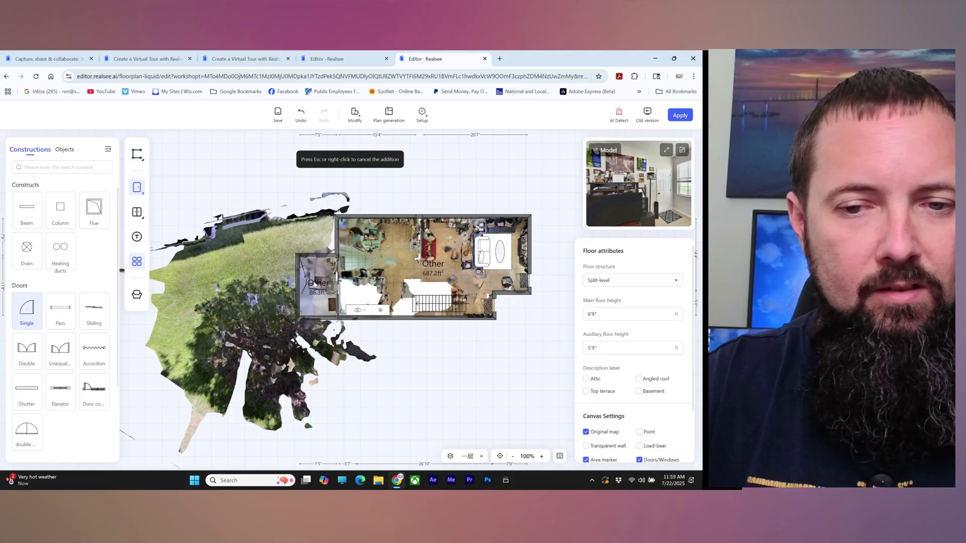
{"action": "left_click", "coordinate": [296, 307]}
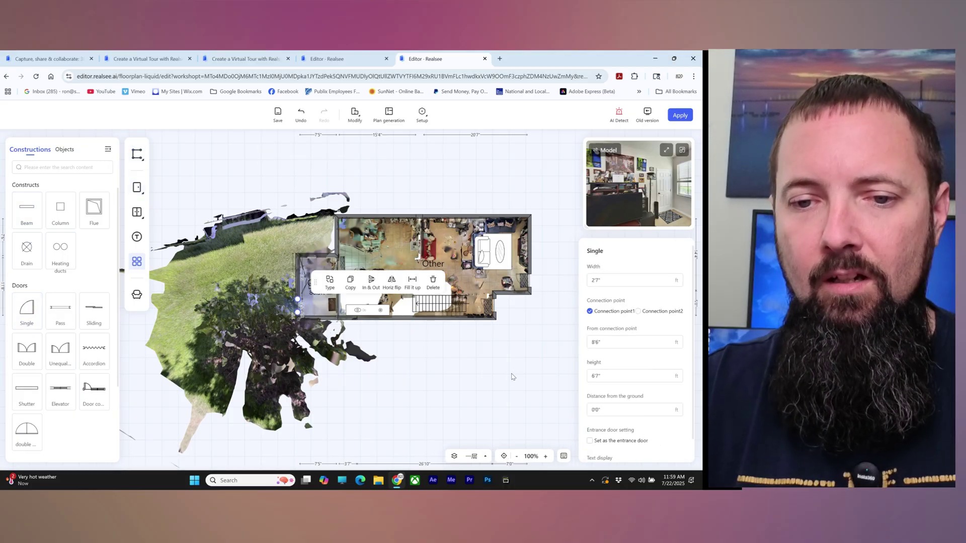
{"action": "left_click", "coordinate": [492, 375]}
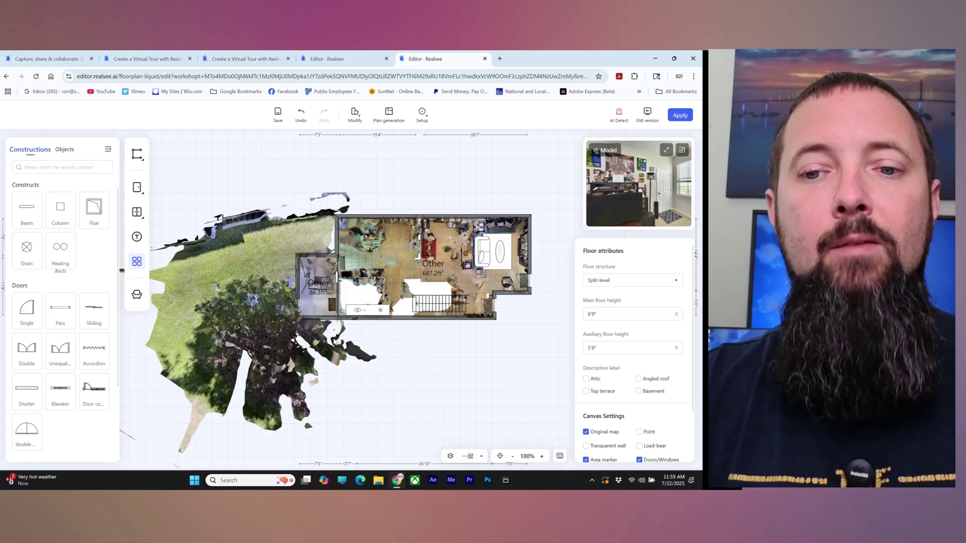
Name the main room's area First Floor.
{"action": "left_click", "coordinate": [434, 267]}
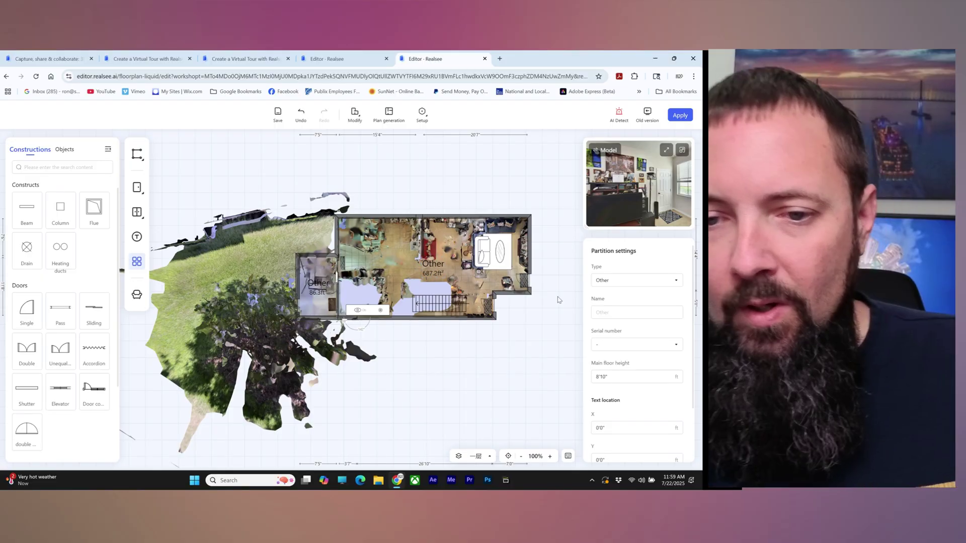
{"action": "left_click", "coordinate": [616, 308]}
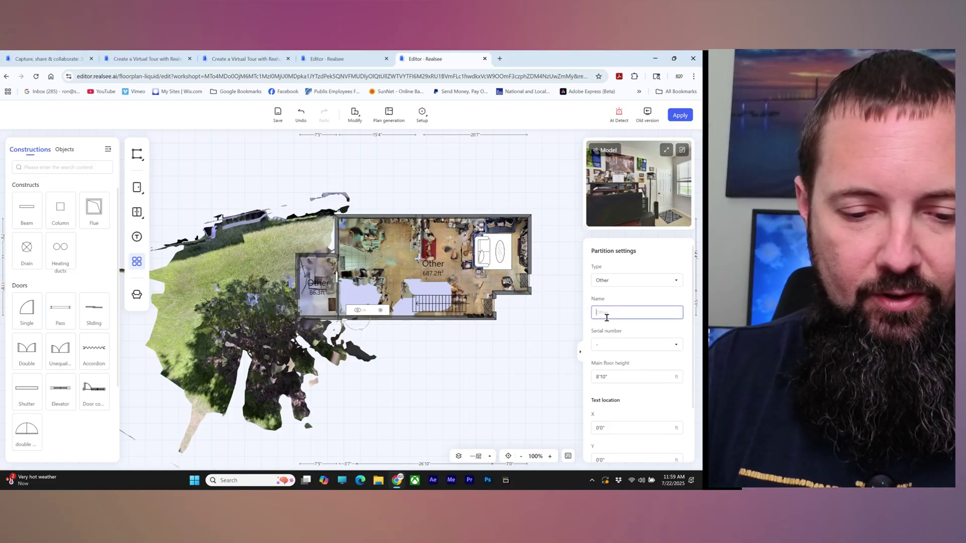
{"action": "type", "text": "F"}
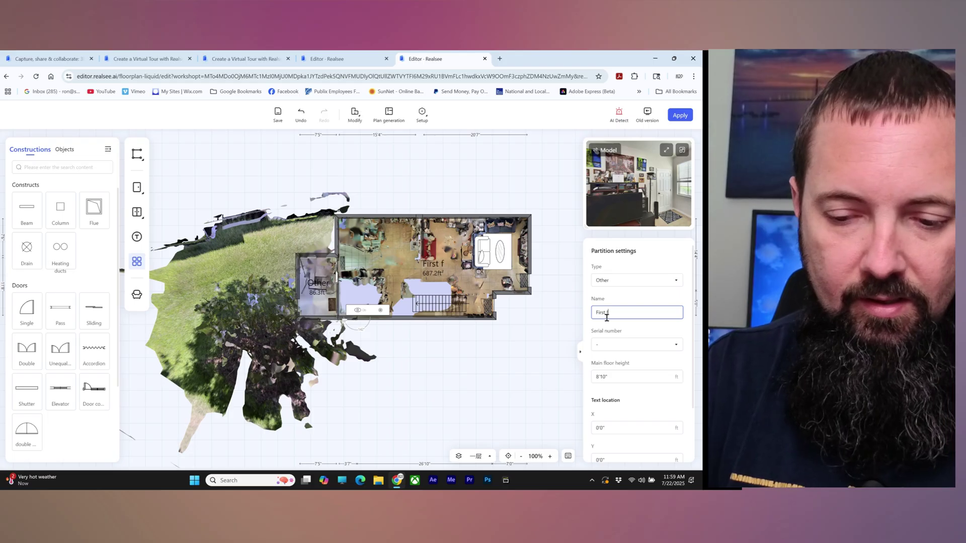
{"action": "type", "text": "irst"}
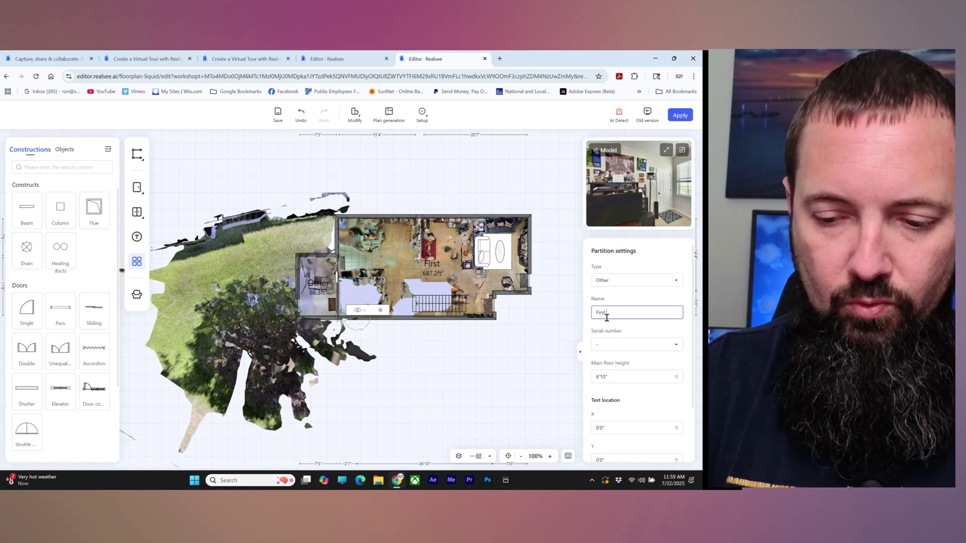
{"action": "type", "text": " Floor"}
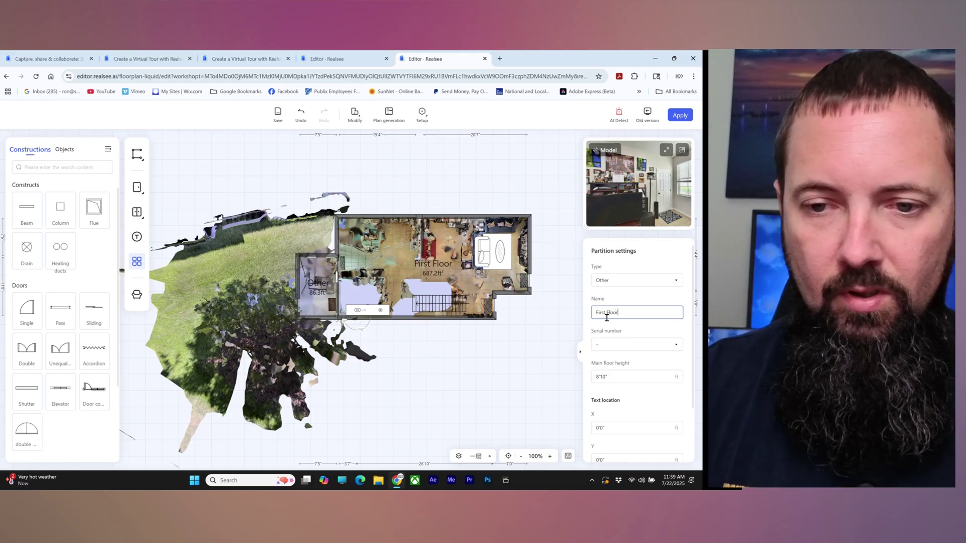
{"action": "left_click", "coordinate": [581, 318]}
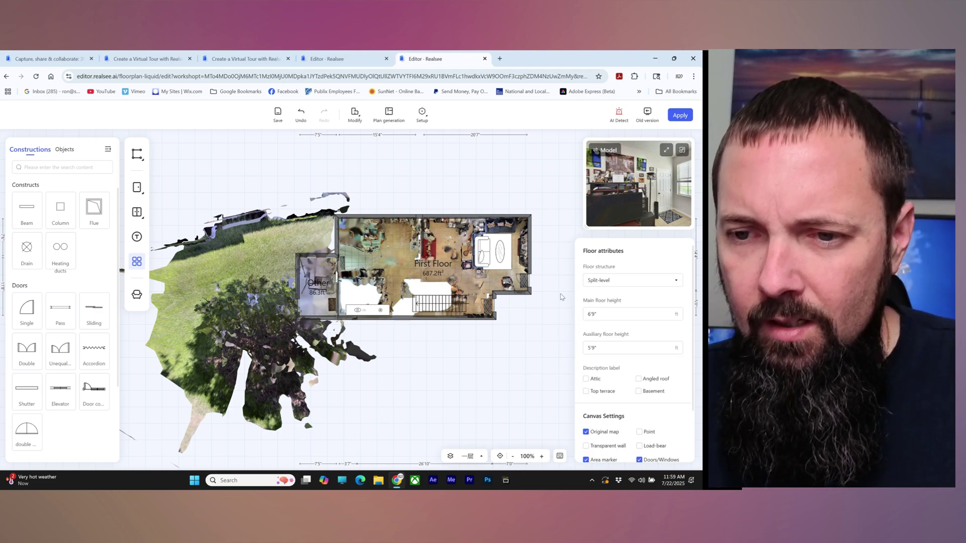
Set the serial number of the First Floor area to 01.
{"action": "scroll", "coordinate": [562, 297], "scroll_direction": "up", "scroll_amount": 1}
{"action": "left_click", "coordinate": [427, 269]}
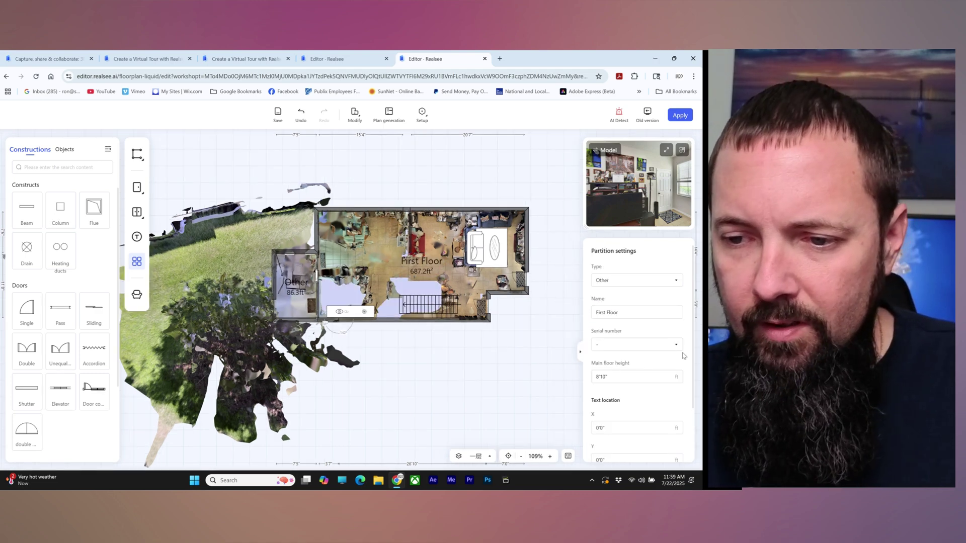
{"action": "left_click", "coordinate": [634, 345]}
{"action": "left_click", "coordinate": [642, 380]}
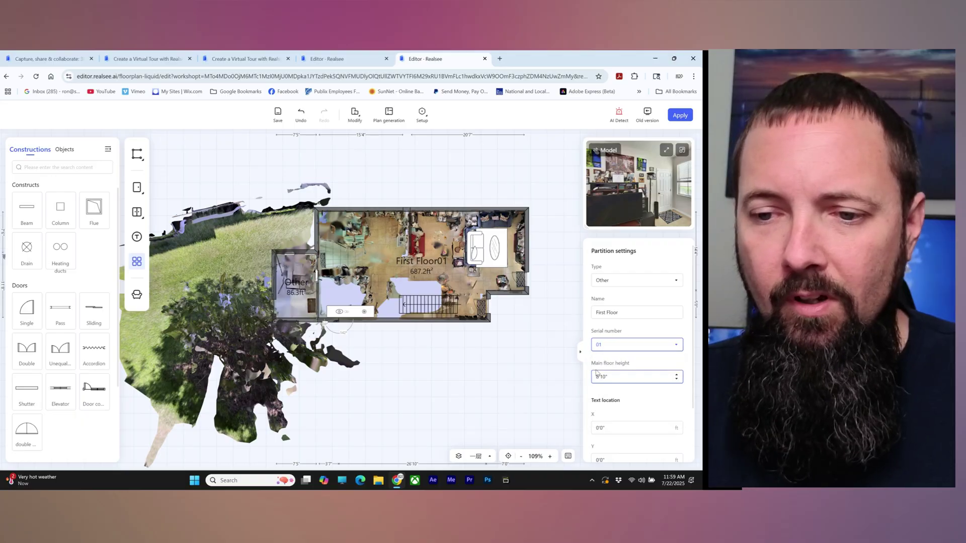
{"action": "left_click", "coordinate": [555, 322]}
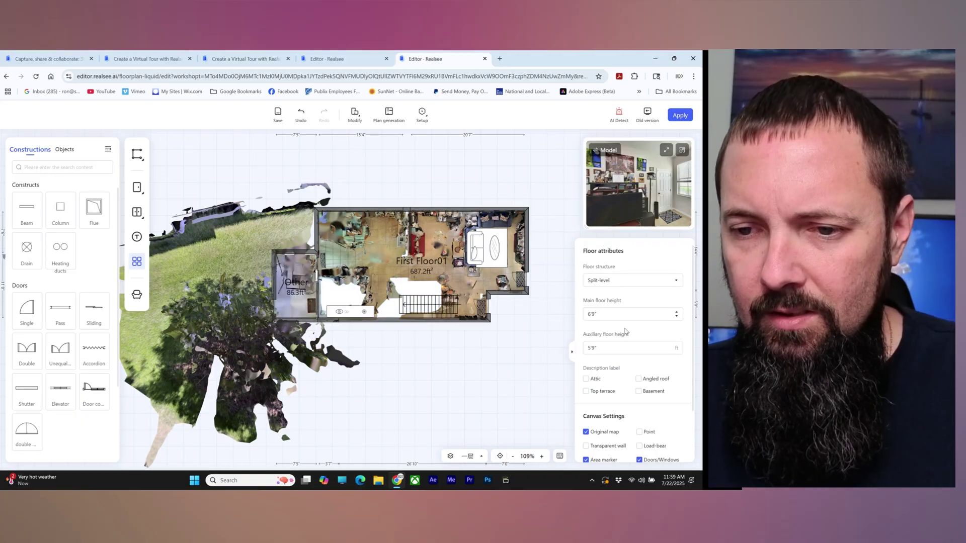
Move the First Floor label slightly down and left, to about X -1'6" and Y -1'4".
{"action": "left_click", "coordinate": [430, 267]}
{"action": "left_click", "coordinate": [632, 374]}
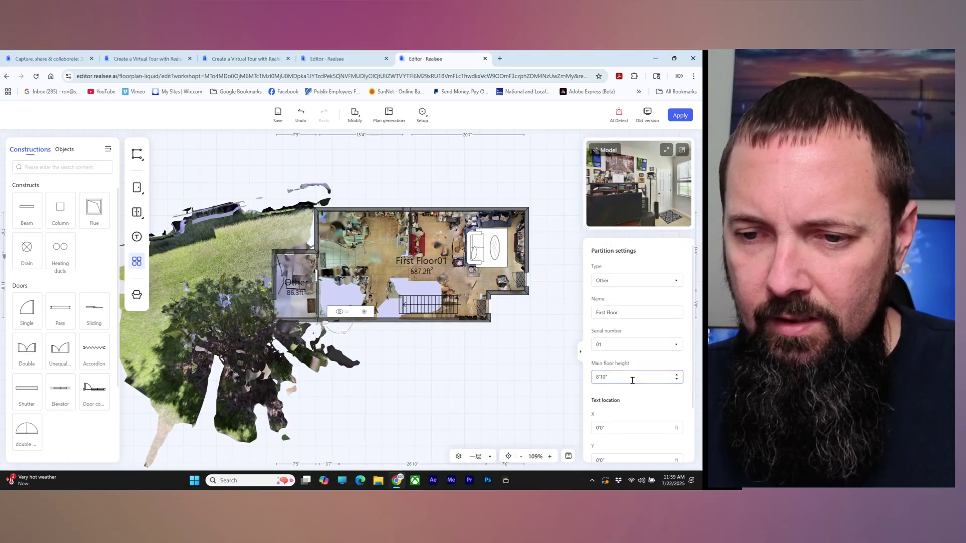
{"action": "scroll", "coordinate": [634, 368], "scroll_direction": "down", "scroll_amount": 2}
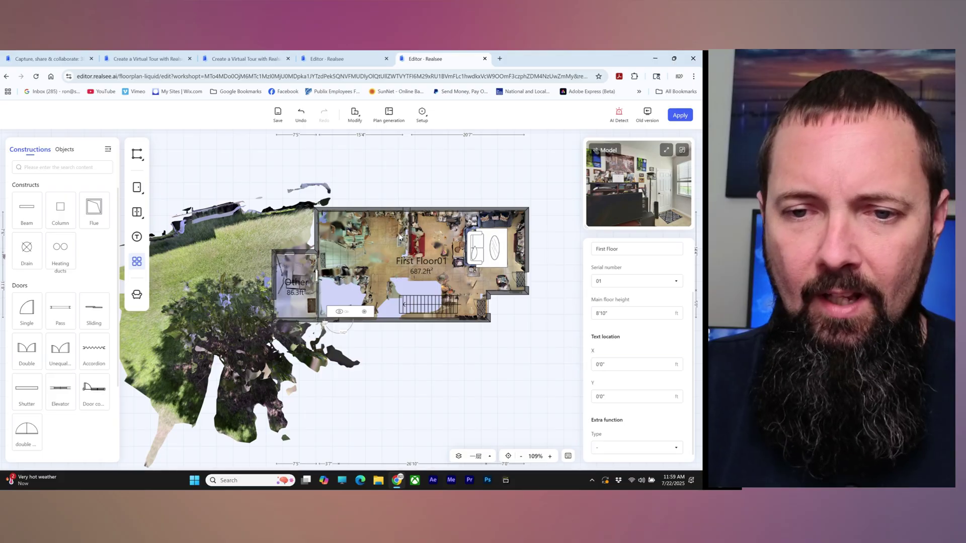
{"action": "left_click_drag", "start_coordinate": [421, 265], "coordinate": [413, 274]}
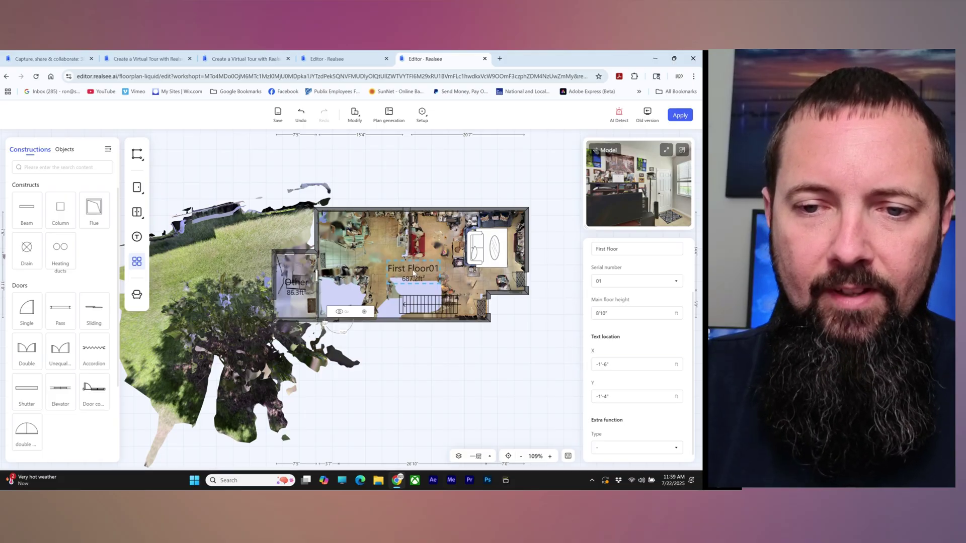
{"action": "left_click", "coordinate": [446, 364]}
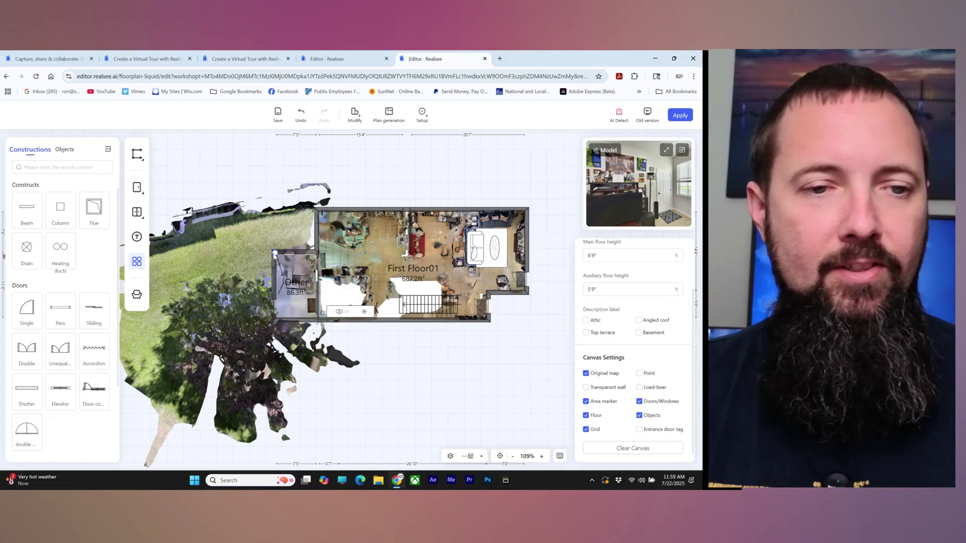
Add a text annotation reading Living Room over the sofa and rug at the right end of the First Floor area.
{"action": "left_click", "coordinate": [137, 237]}
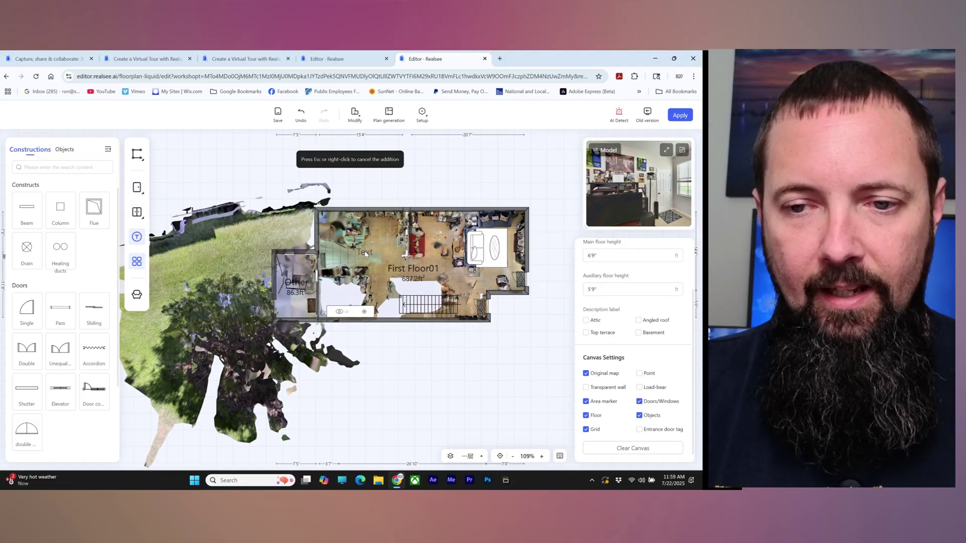
{"action": "left_click", "coordinate": [488, 248]}
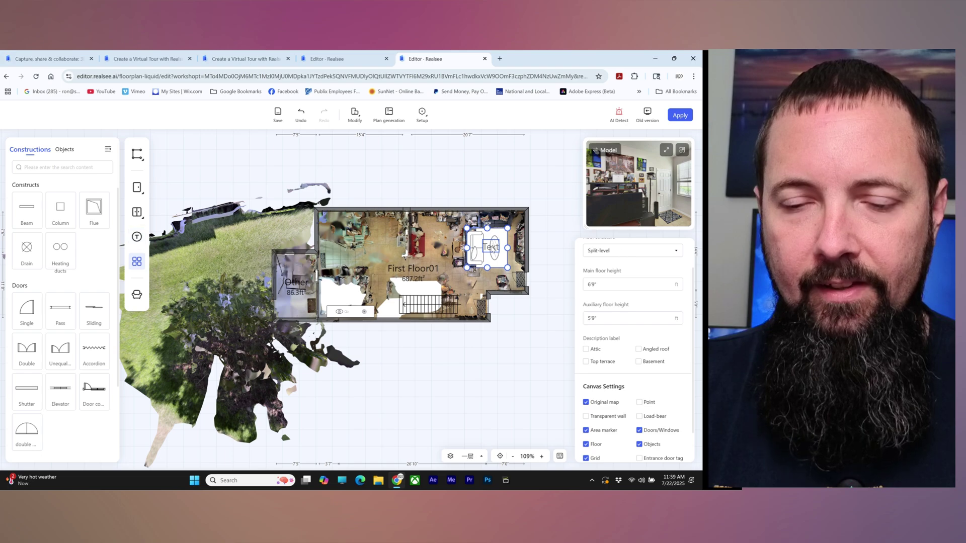
{"action": "left_click", "coordinate": [603, 280]}
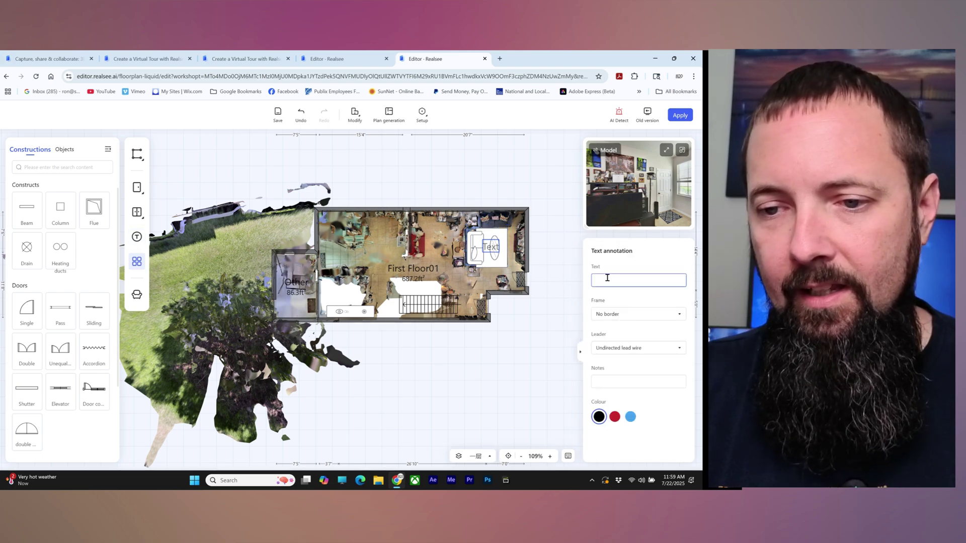
{"action": "type", "text": "Liv"}
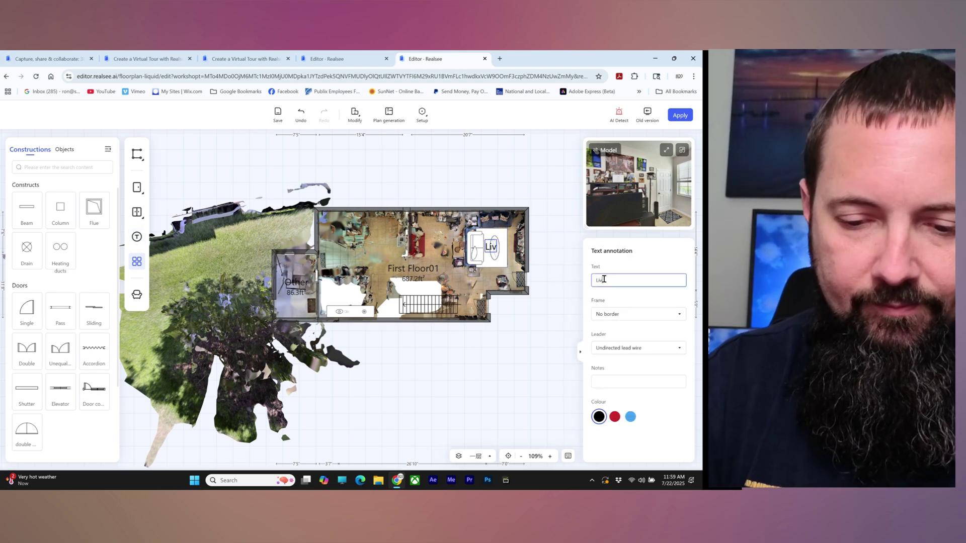
{"action": "type", "text": "ing Room"}
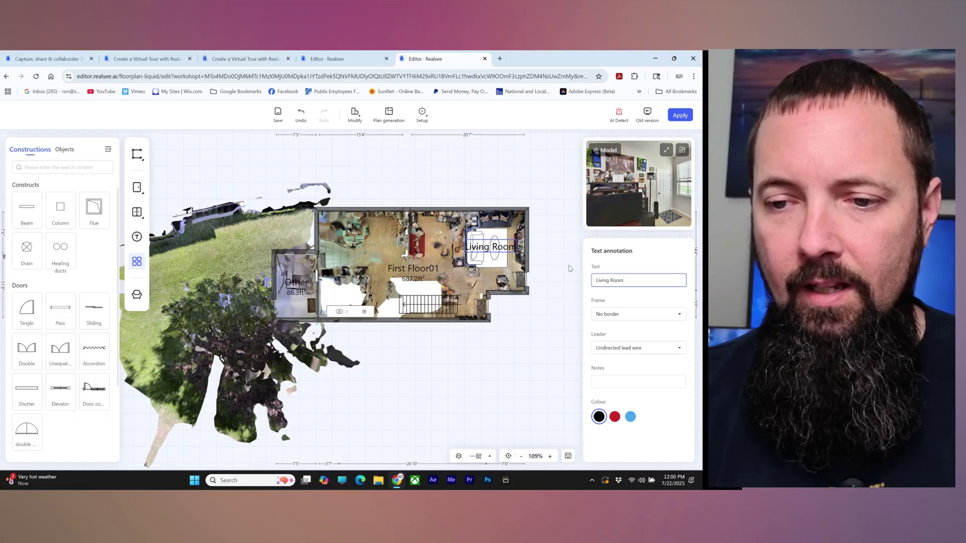
{"action": "key", "text": "Return"}
Try a Round border frame on the Living Room annotation.
{"action": "left_click", "coordinate": [644, 314]}
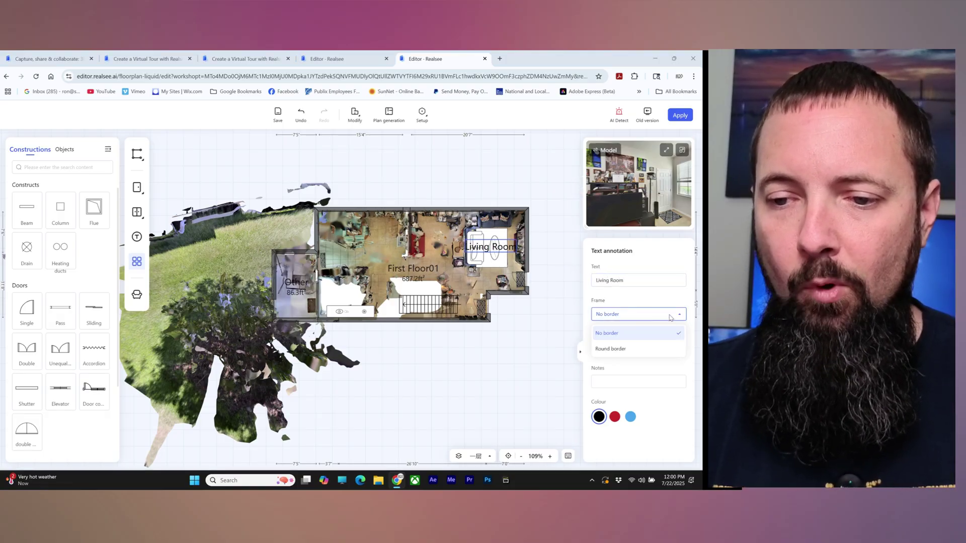
{"action": "left_click", "coordinate": [620, 349]}
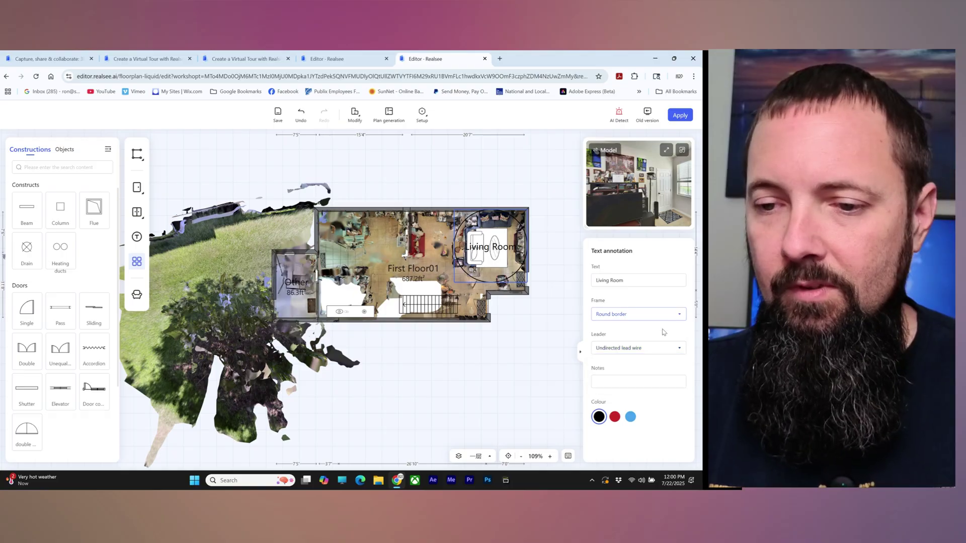
{"action": "left_click", "coordinate": [537, 380]}
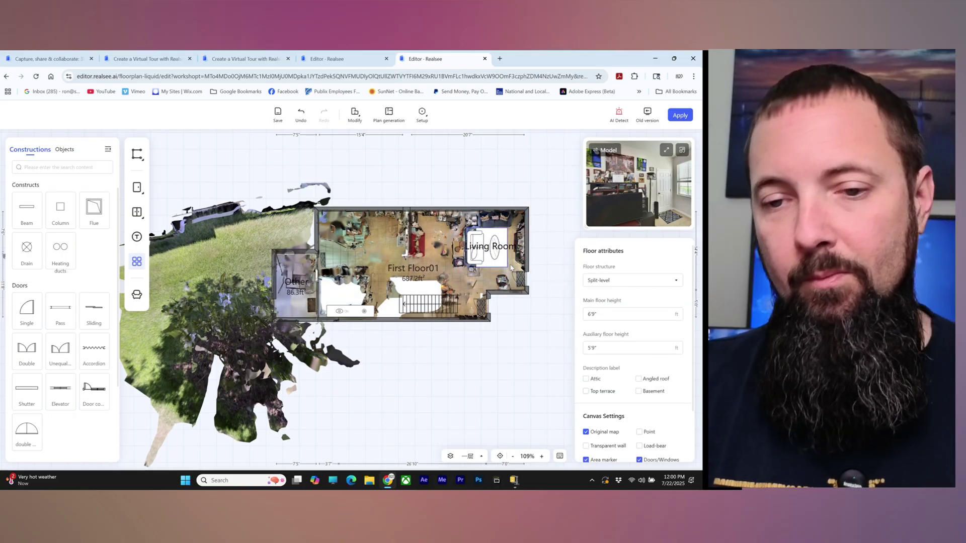
Add a text annotation reading Den between the Living Room label and the upper interior wall.
{"action": "left_click", "coordinate": [136, 236]}
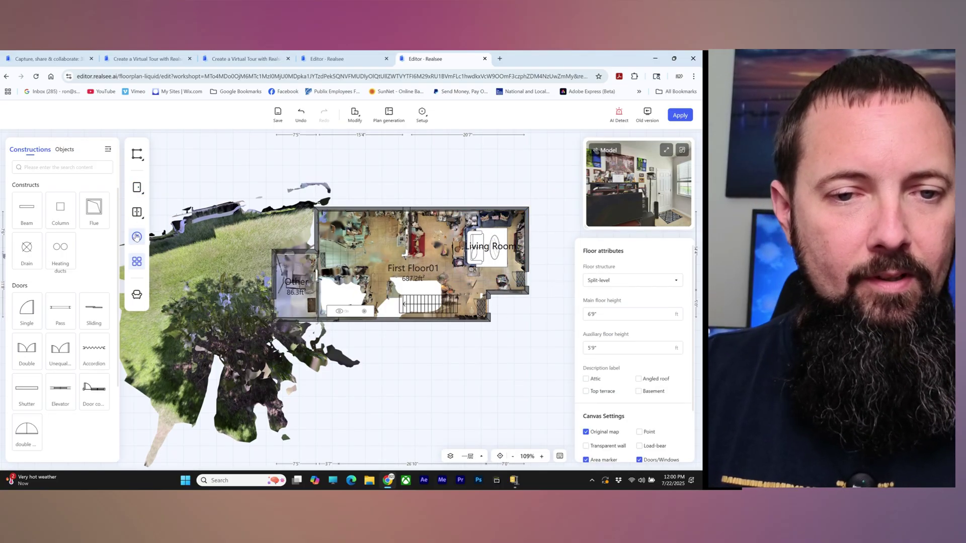
{"action": "left_click", "coordinate": [435, 232]}
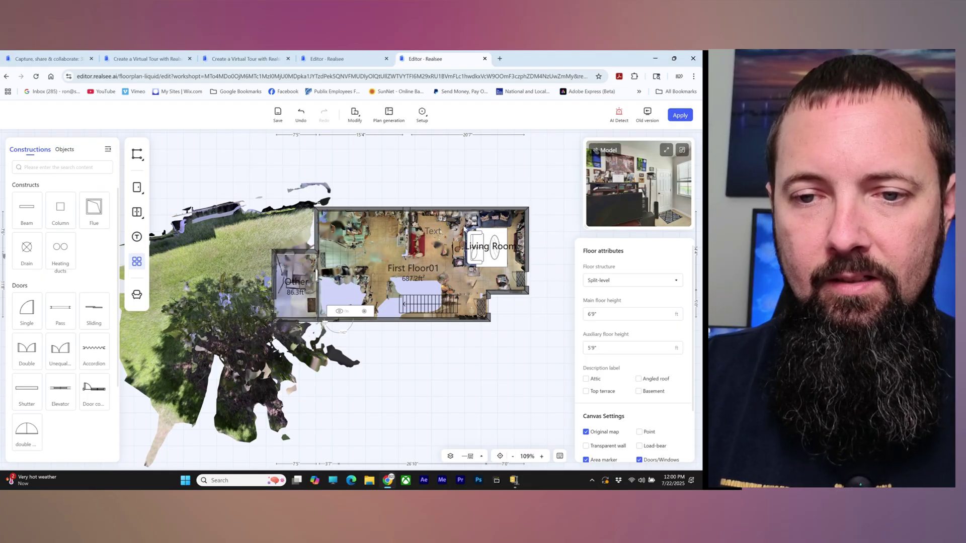
{"action": "left_click", "coordinate": [601, 281]}
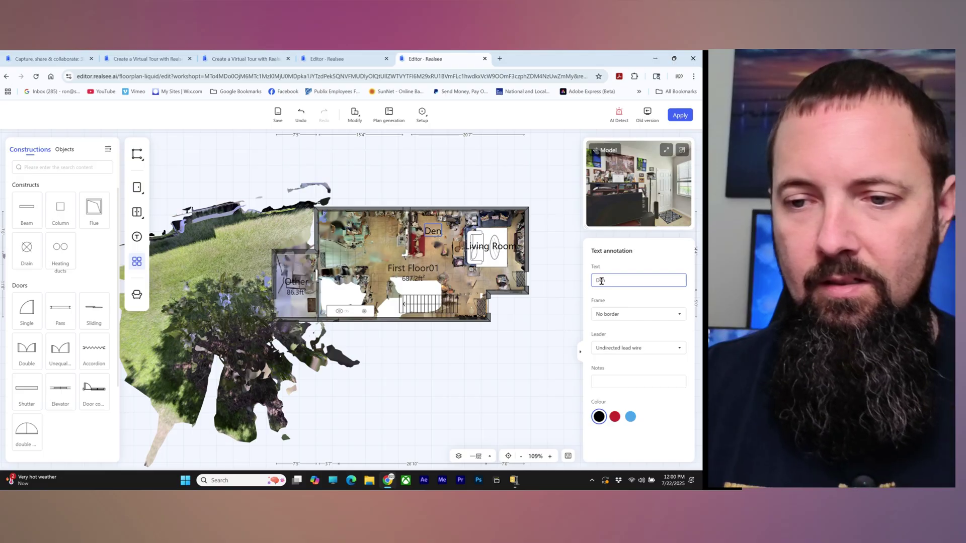
Add a text annotation reading Dining Room in the upper-left part of the First Floor area.
{"action": "left_click", "coordinate": [137, 237]}
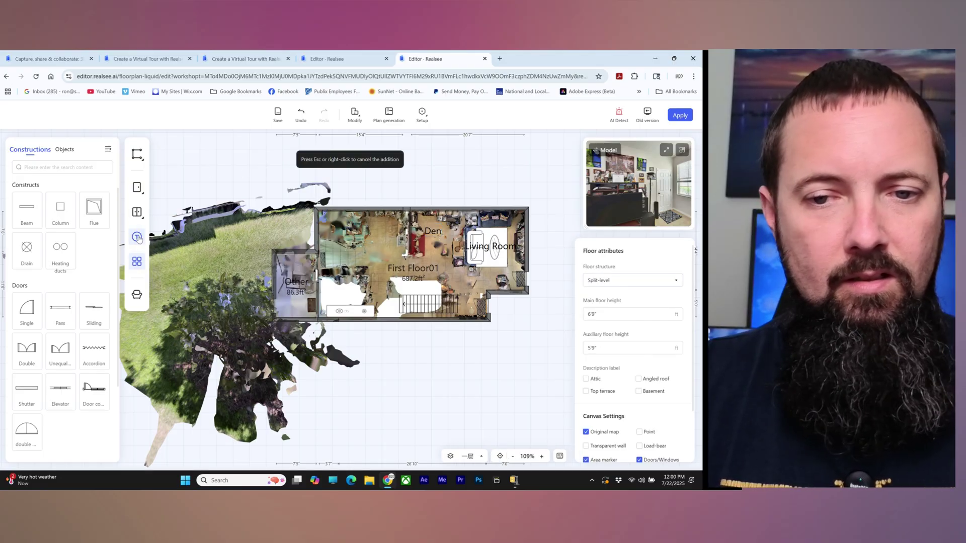
{"action": "left_click", "coordinate": [374, 239]}
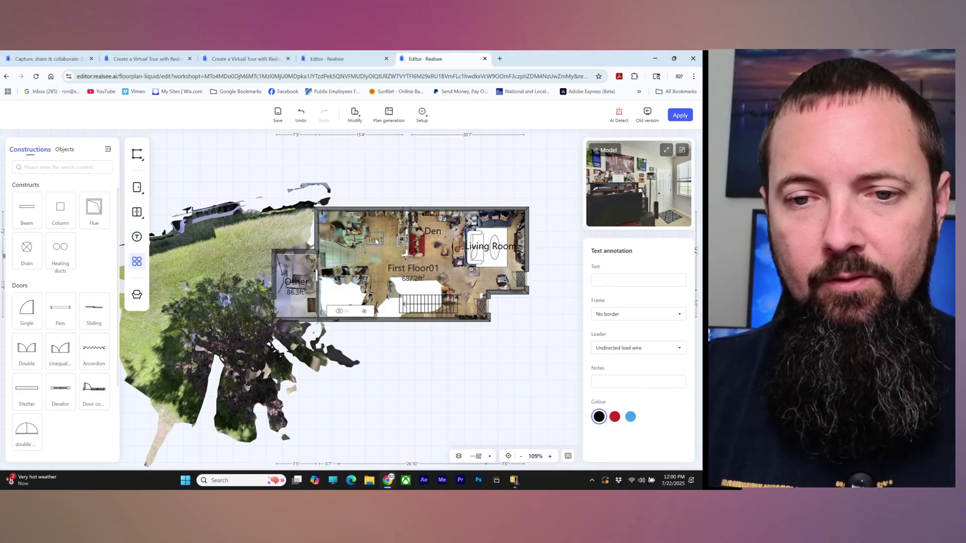
{"action": "left_click", "coordinate": [616, 282]}
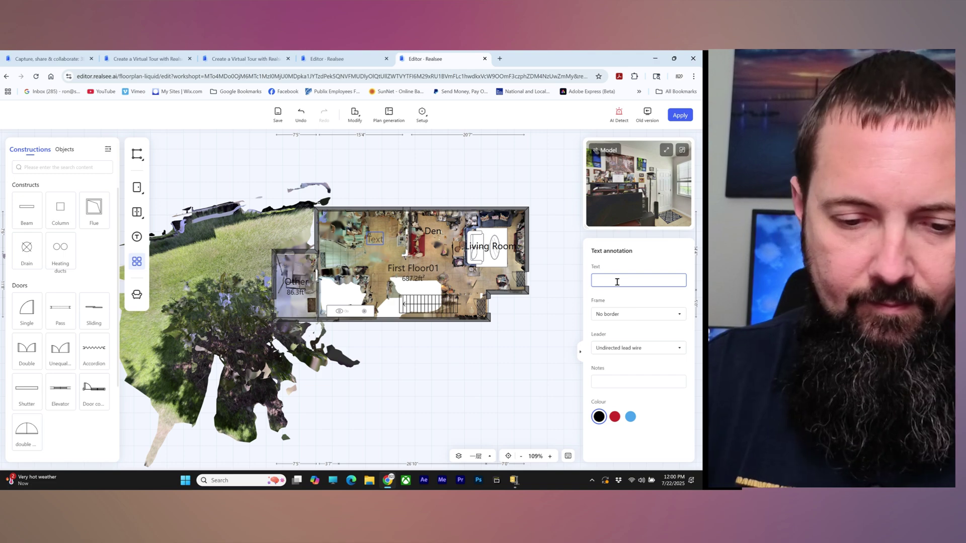
{"action": "type", "text": "Dining"}
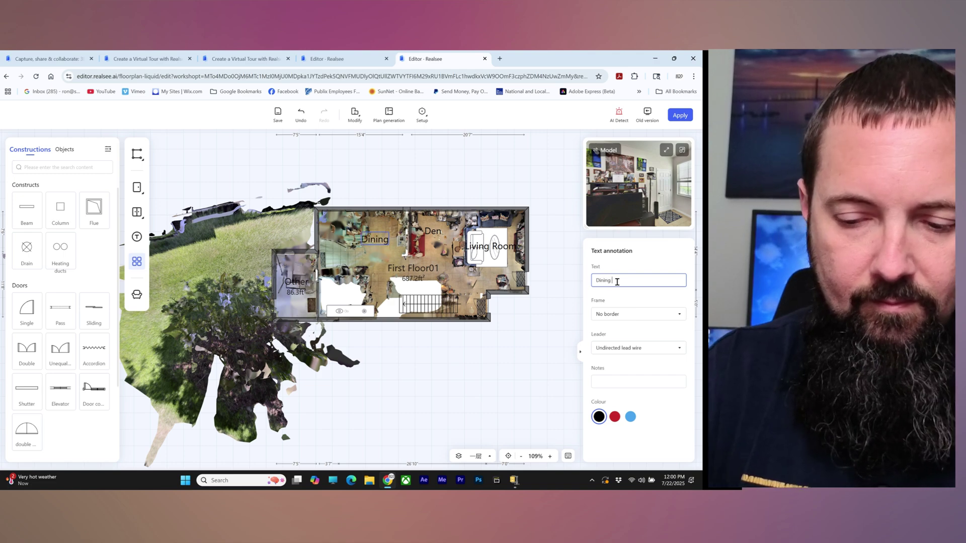
{"action": "type", "text": " Room"}
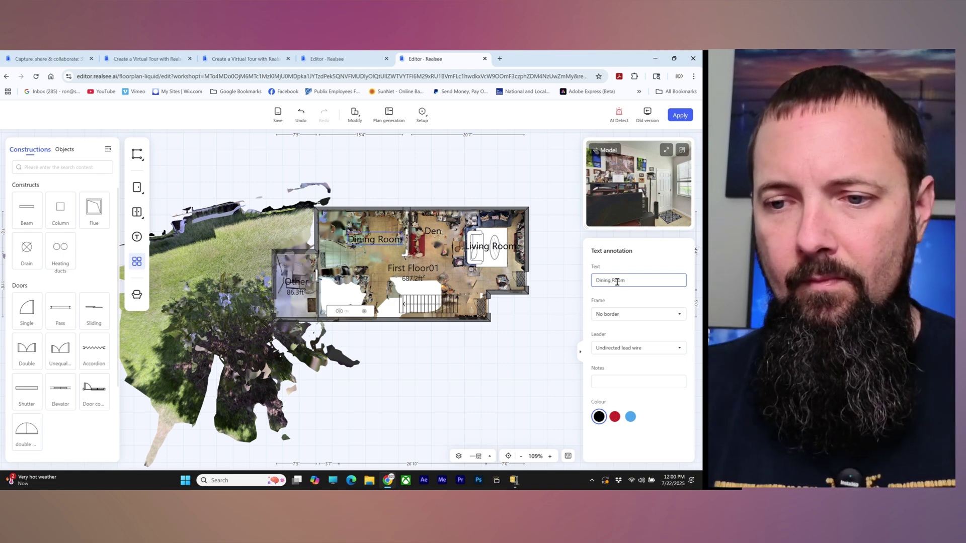
Add a text annotation reading Kitchen below the Dining Room label, beside the patio wall, dismissing the WinZip trial window.
{"action": "left_click", "coordinate": [137, 236]}
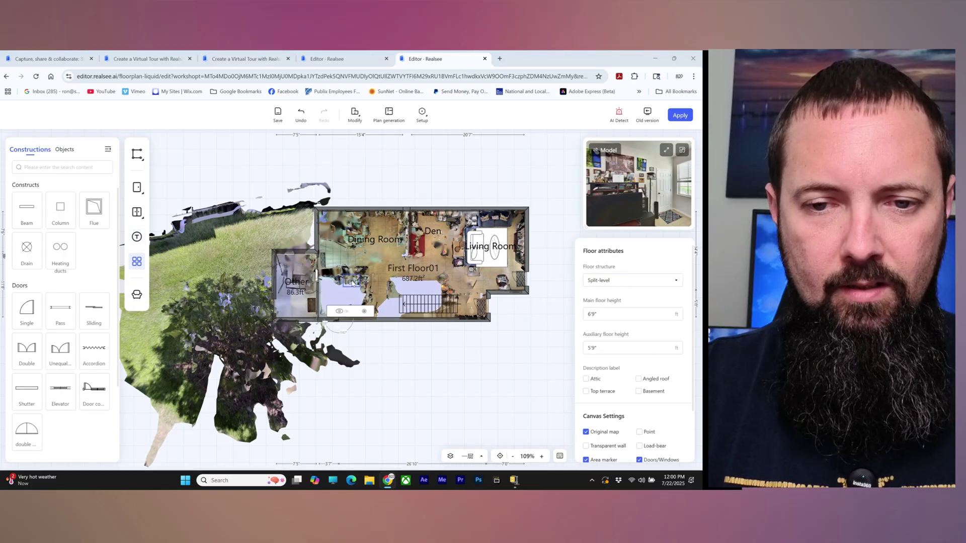
{"action": "left_click", "coordinate": [433, 213]}
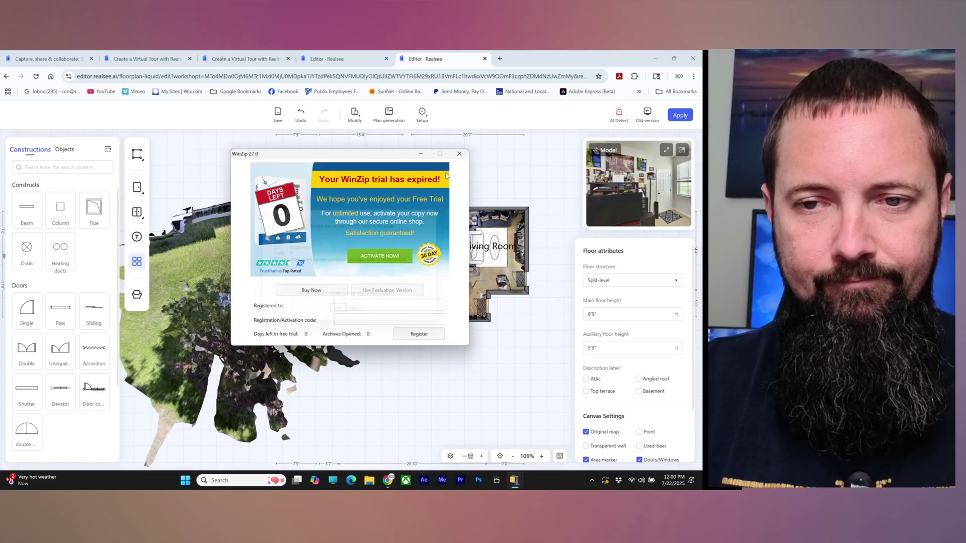
{"action": "left_click", "coordinate": [434, 213]}
{"action": "left_click", "coordinate": [458, 154]}
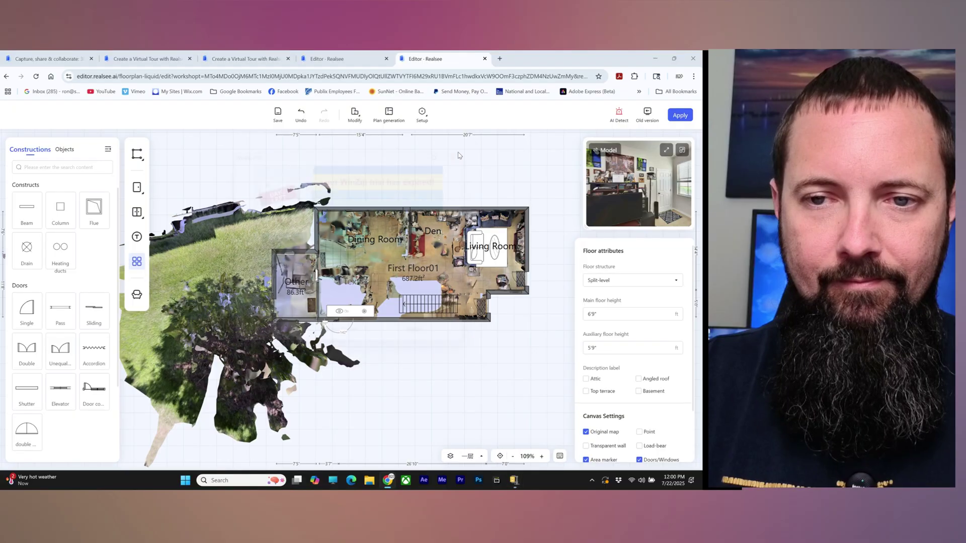
{"action": "left_click", "coordinate": [352, 283]}
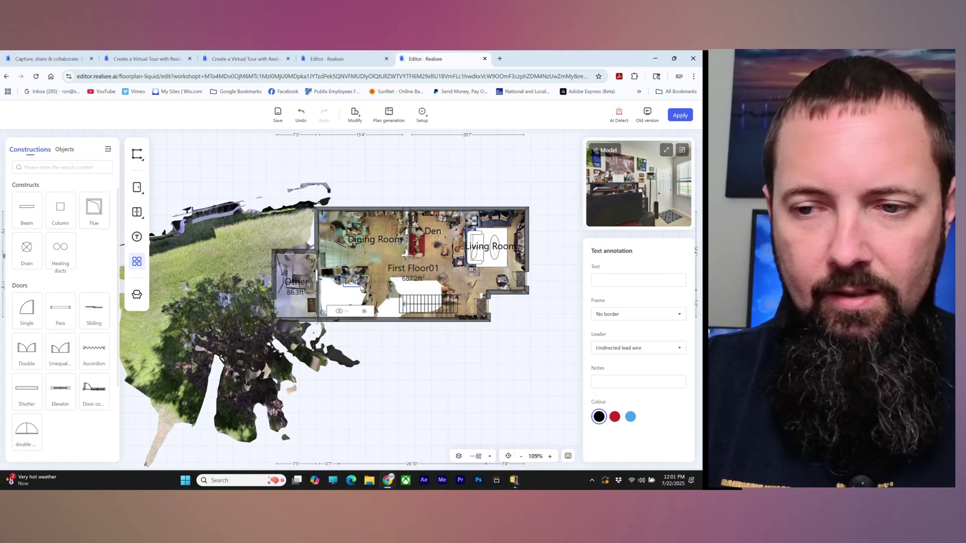
{"action": "left_click", "coordinate": [610, 279]}
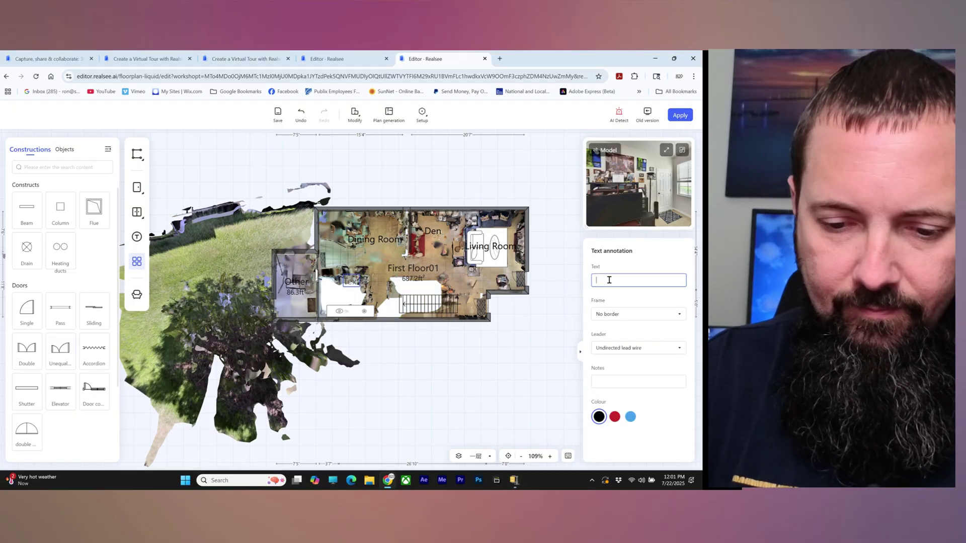
{"action": "type", "text": "Kitchen"}
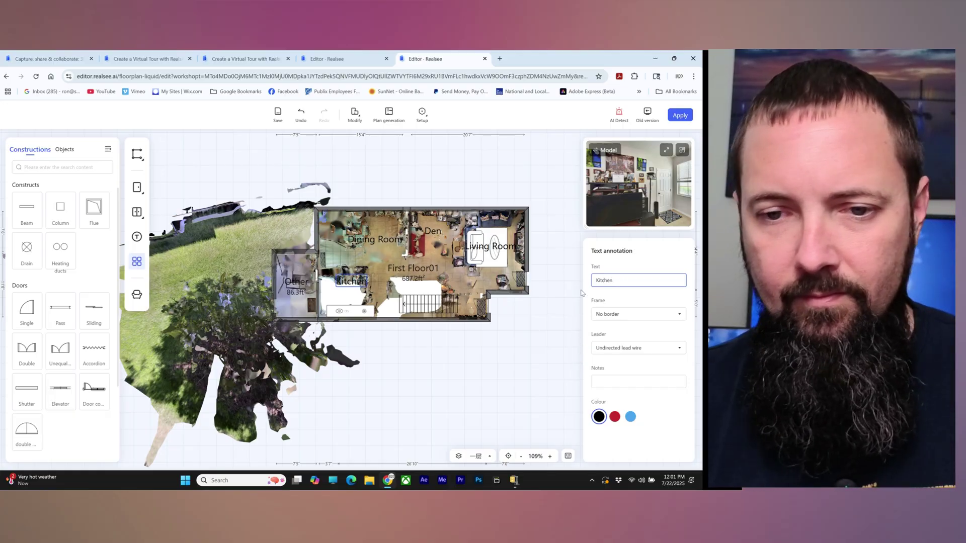
{"action": "left_click", "coordinate": [497, 383]}
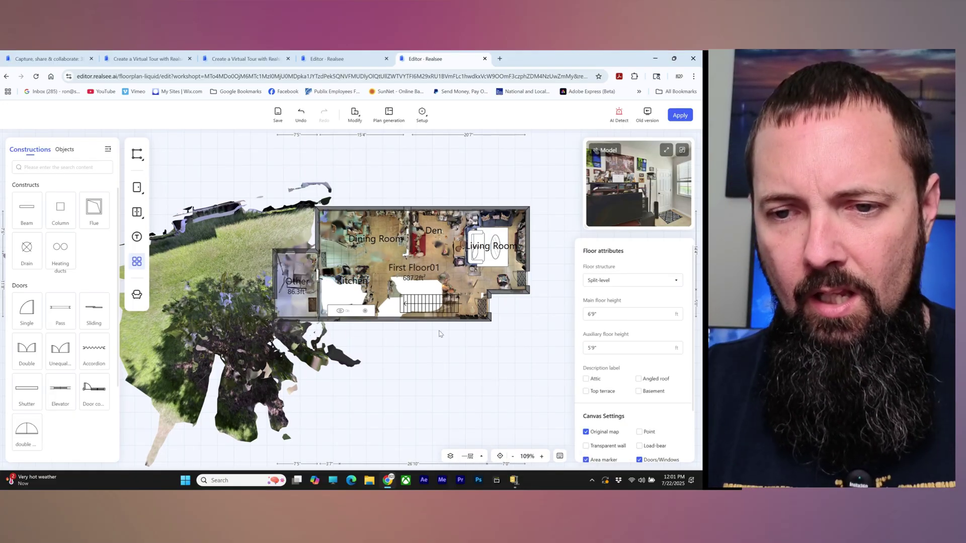
Name the small Other area on the house's left side Patio.
{"action": "left_click", "coordinate": [298, 287]}
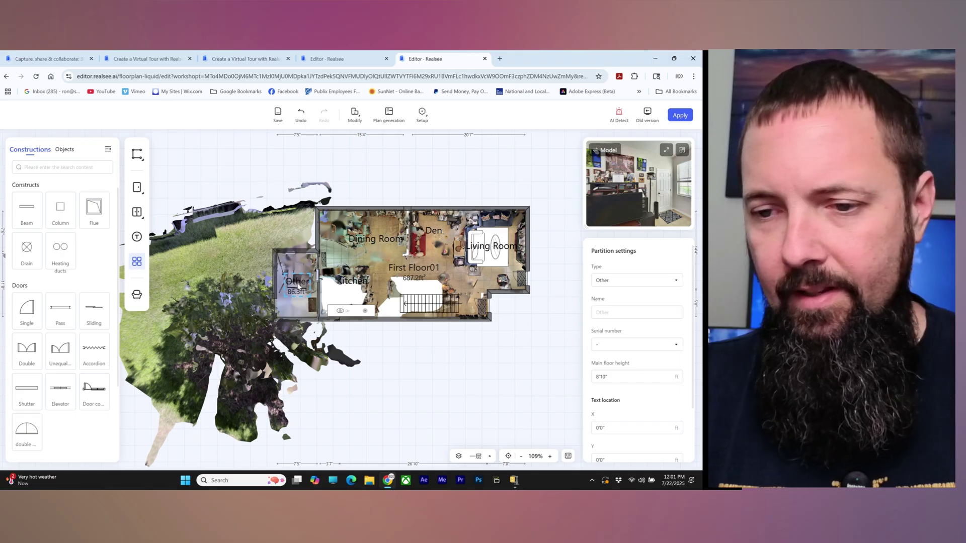
{"action": "left_click", "coordinate": [628, 313]}
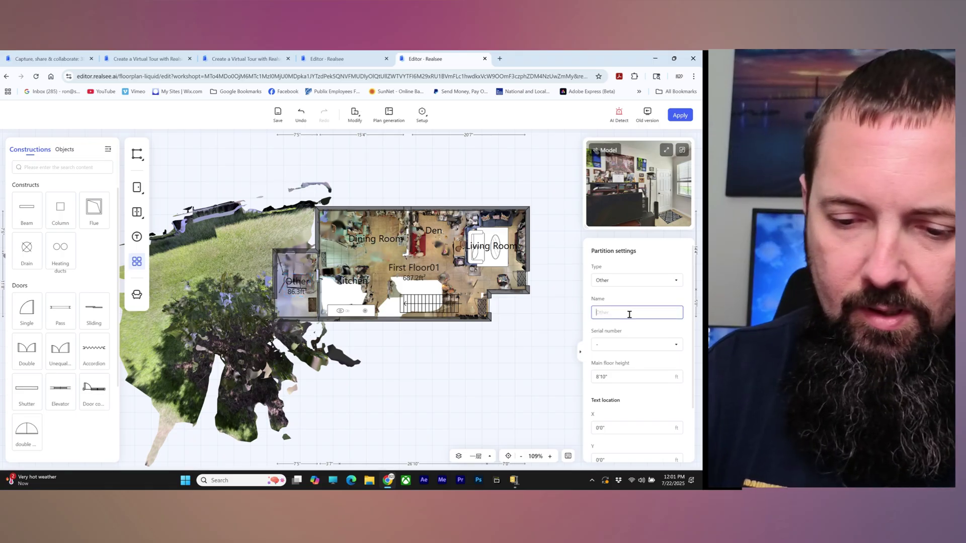
{"action": "type", "text": "Patio"}
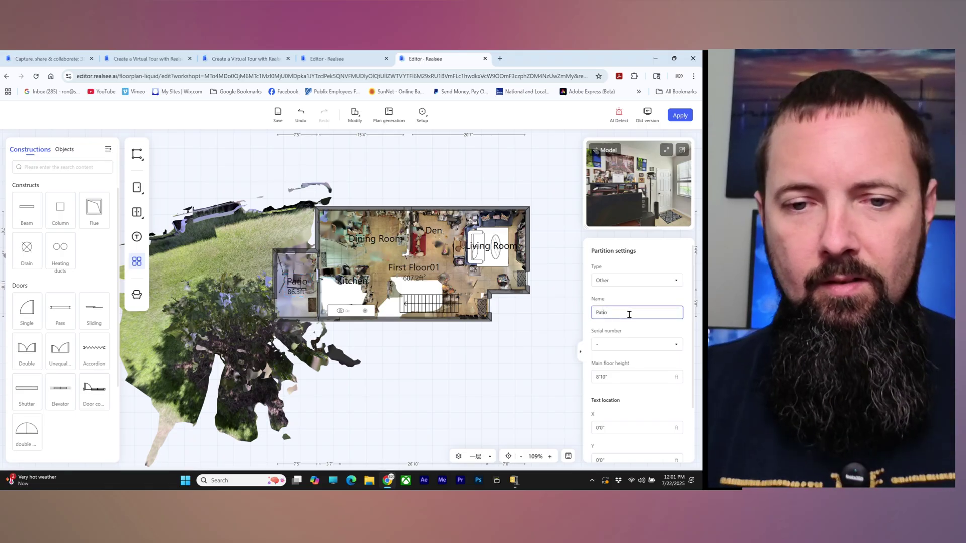
{"action": "left_click", "coordinate": [532, 384]}
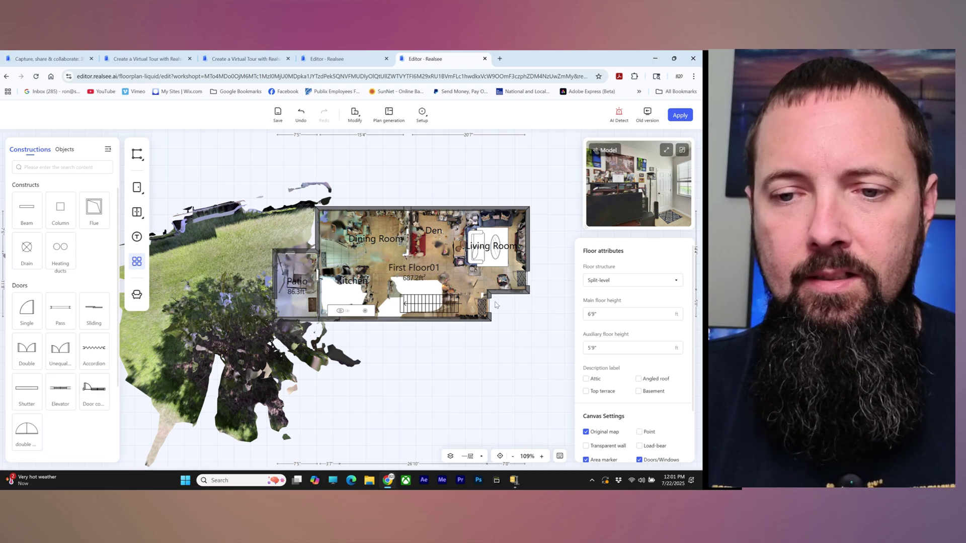
Add a text annotation reading Entrance in the lower-right corner, just right of the stairs.
{"action": "left_click", "coordinate": [136, 237]}
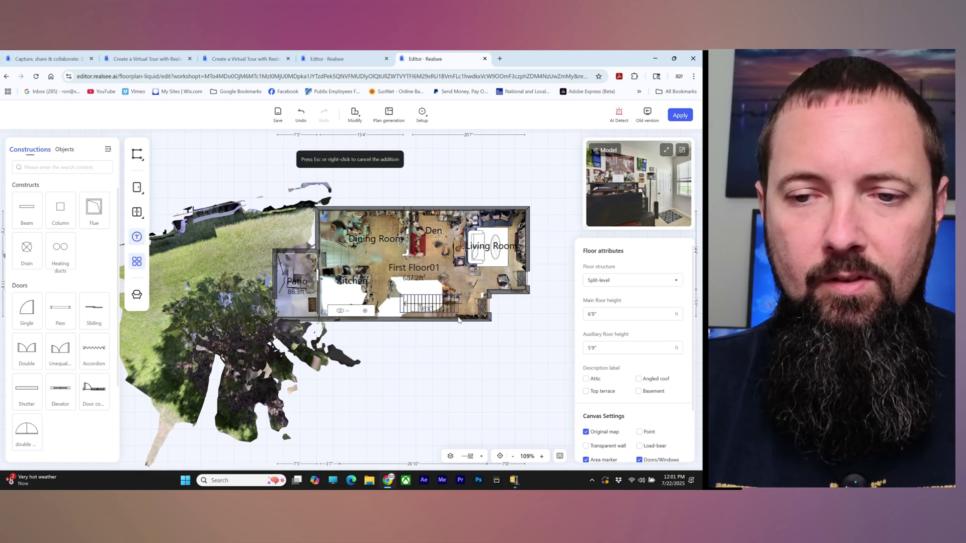
{"action": "left_click", "coordinate": [474, 305]}
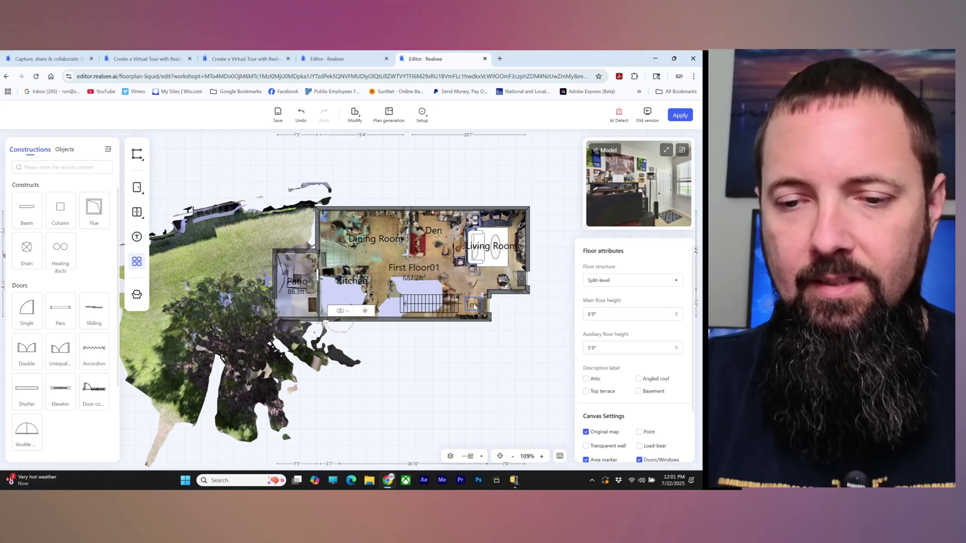
{"action": "left_click", "coordinate": [474, 305]}
{"action": "left_click", "coordinate": [606, 281]}
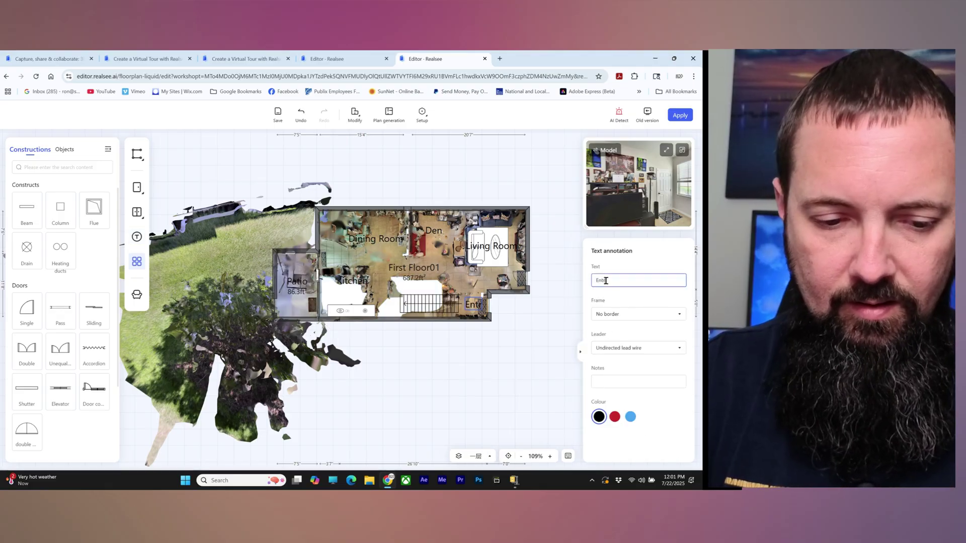
{"action": "type", "text": "Entrance"}
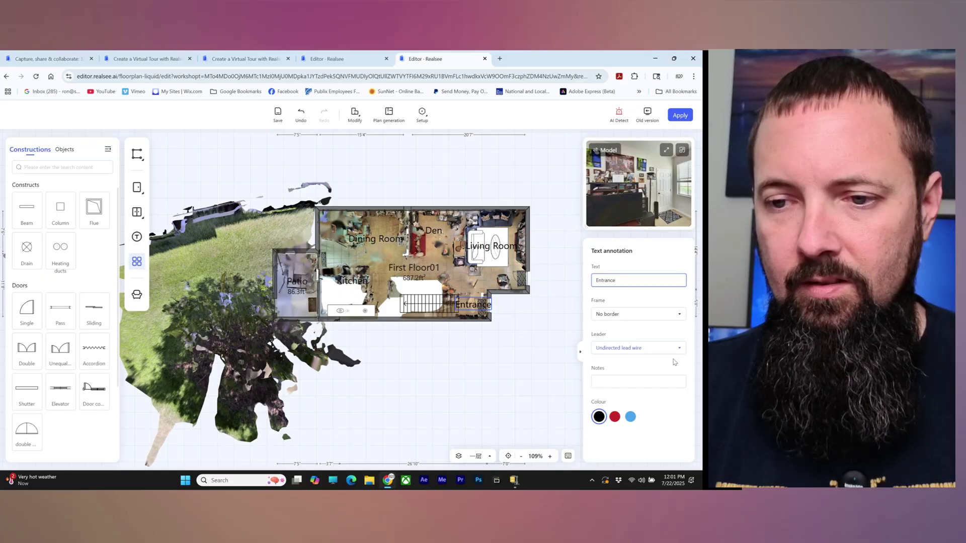
{"action": "left_click", "coordinate": [514, 406]}
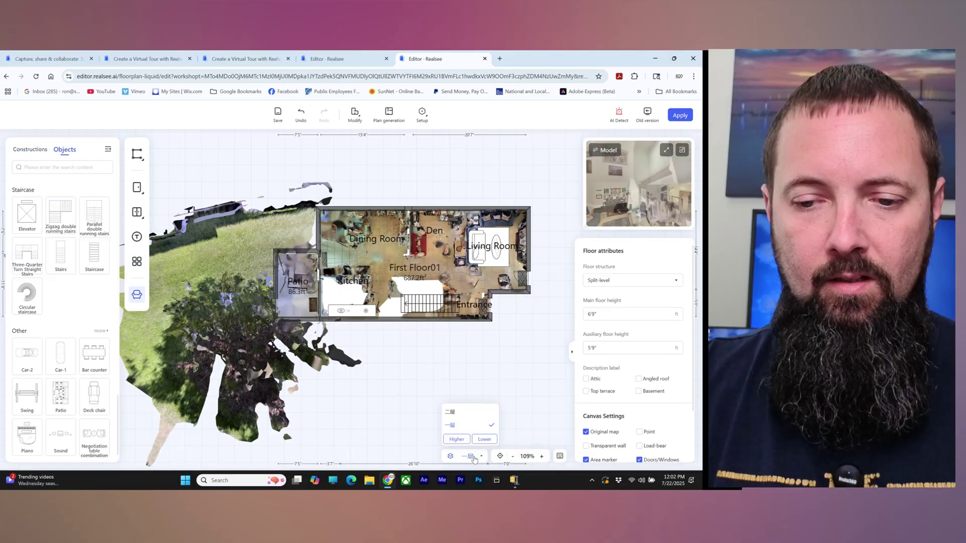
Switch the floor plan to the second floor (二层).
{"action": "left_click", "coordinate": [460, 416]}
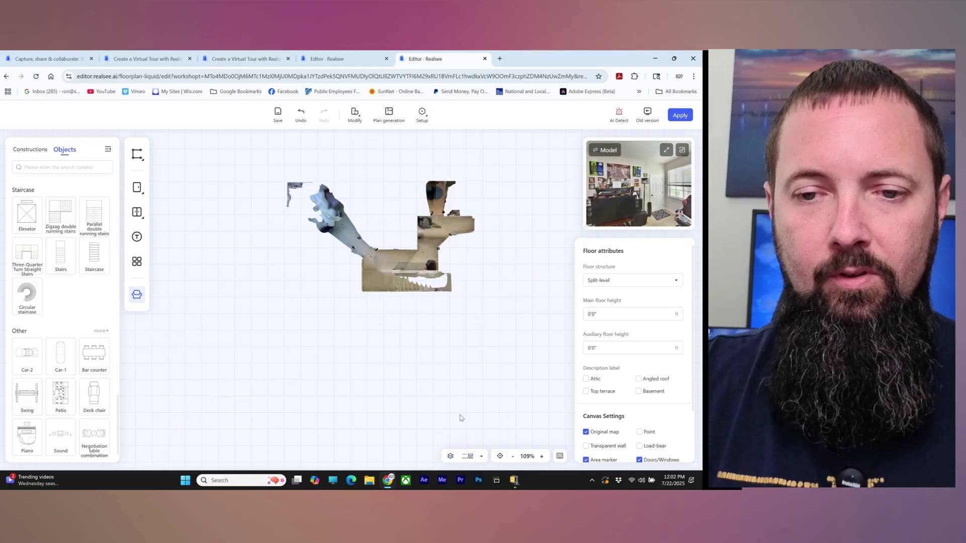
{"action": "scroll", "coordinate": [392, 293], "scroll_direction": "up", "scroll_amount": 5}
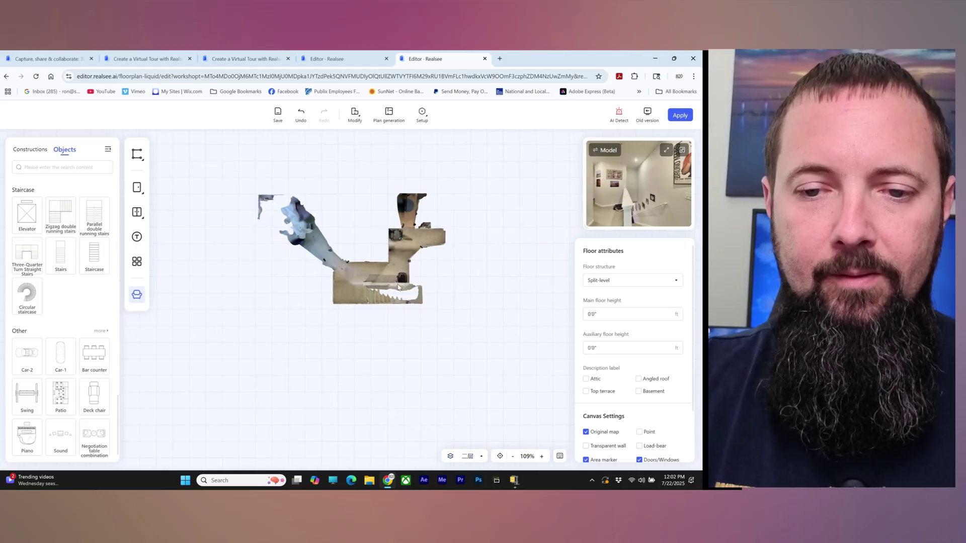
{"action": "scroll", "coordinate": [398, 291], "scroll_direction": "up", "scroll_amount": 1}
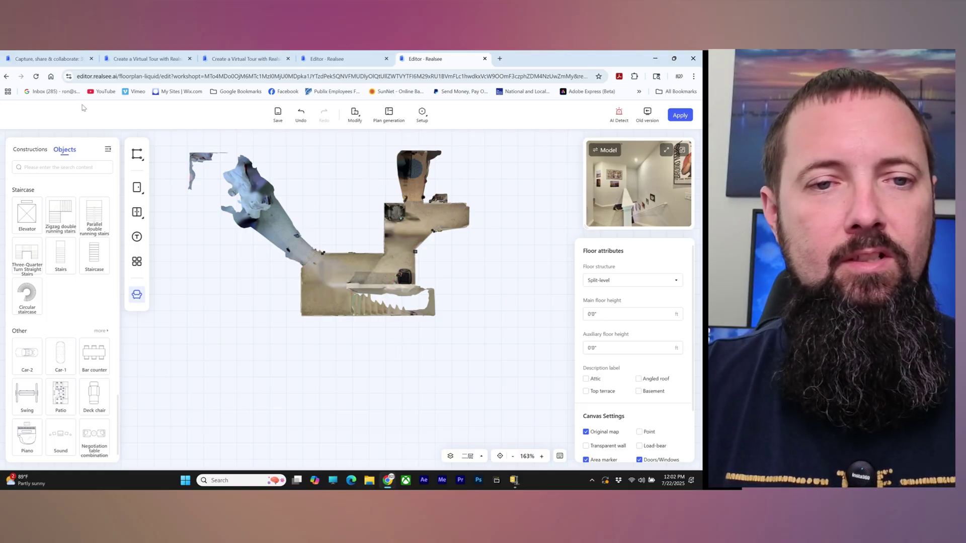
Draw second-floor walls along the scan's bottom edge, up its left side, and across the stepped upper edge to the upper hallway's corner.
{"action": "left_click", "coordinate": [136, 154]}
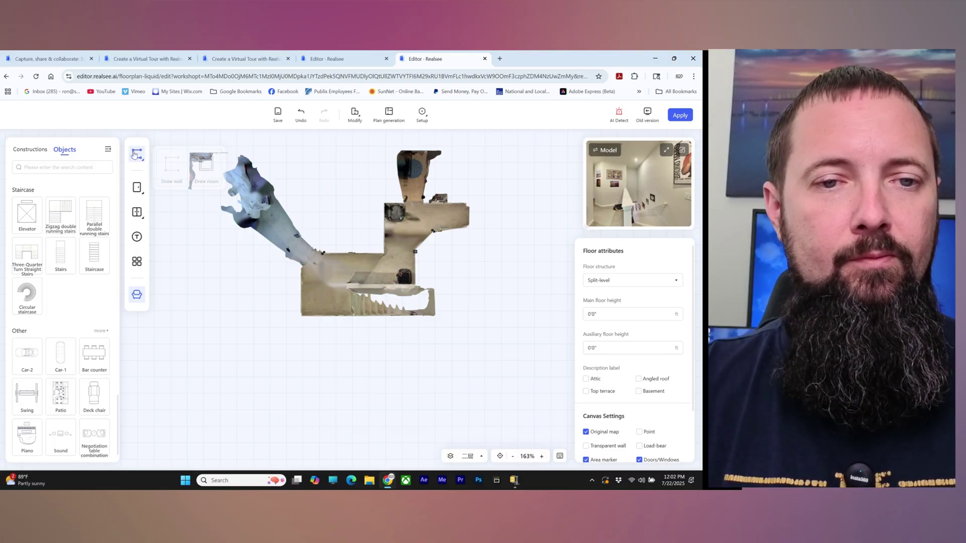
{"action": "left_click", "coordinate": [434, 313]}
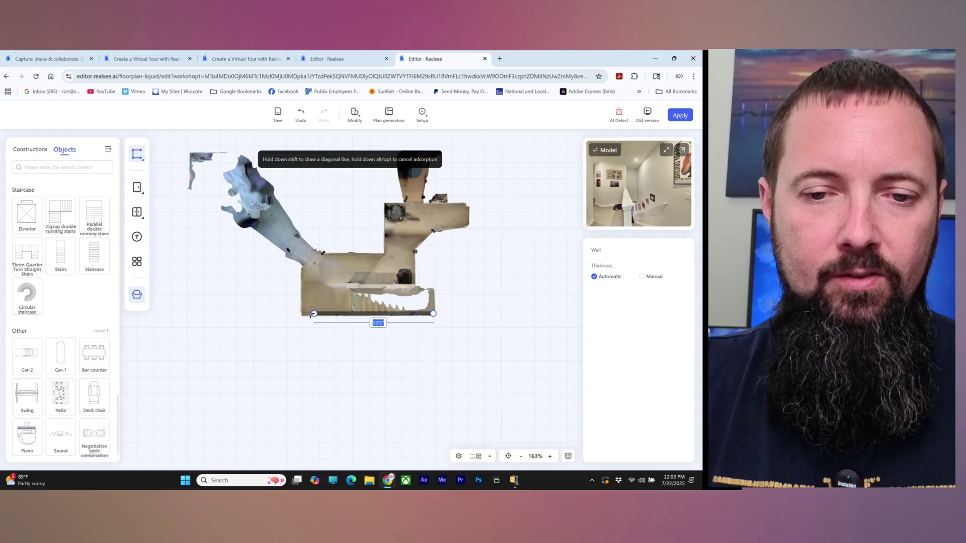
{"action": "left_click", "coordinate": [300, 313]}
{"action": "left_click", "coordinate": [298, 267]}
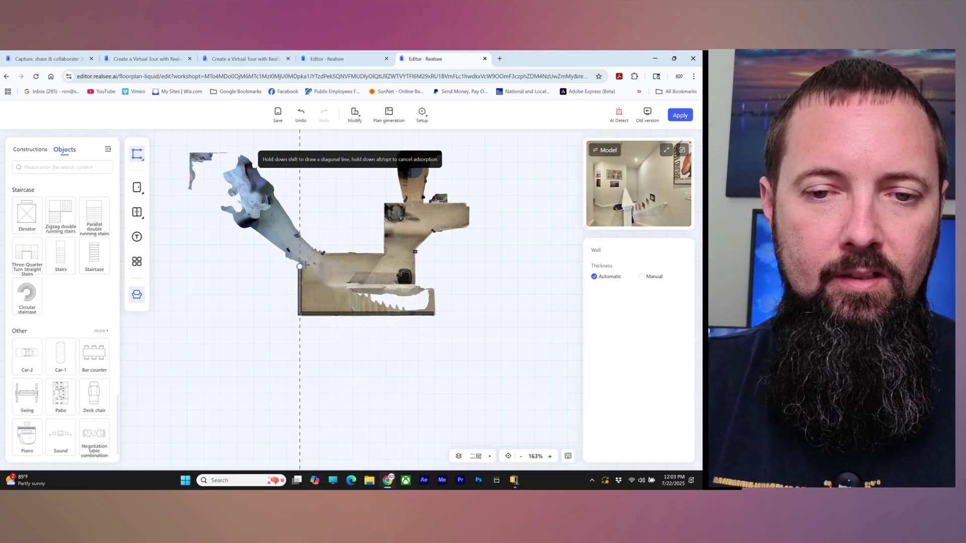
{"action": "left_click", "coordinate": [323, 266]}
{"action": "left_click", "coordinate": [323, 253]}
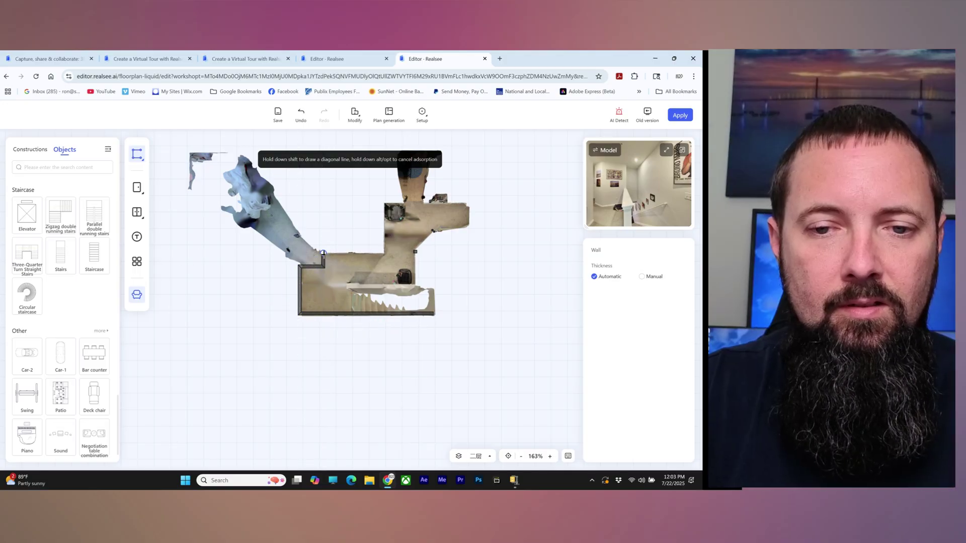
{"action": "left_click", "coordinate": [384, 253]}
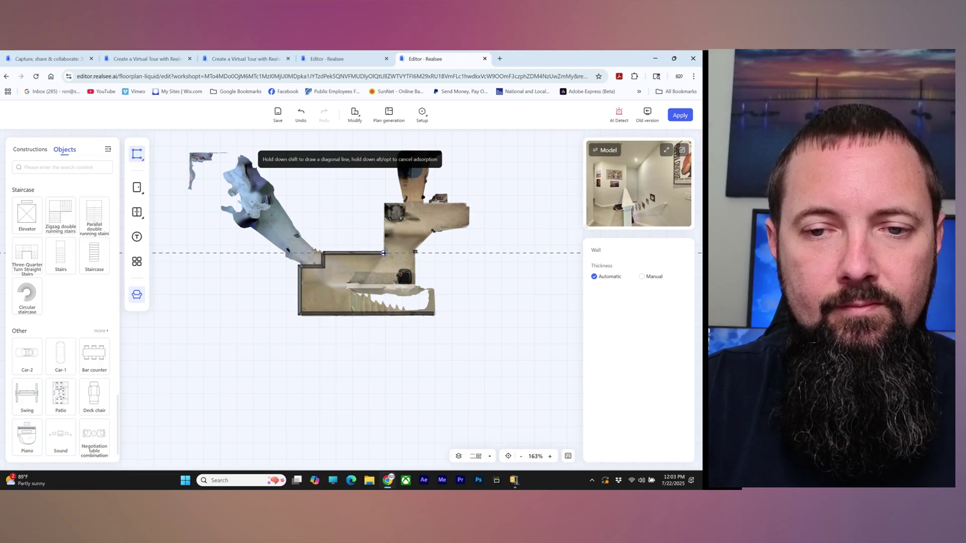
Continue the walls up the upper hallway's left side, across its top, down its right end, and back along its short lower edge.
{"action": "left_click", "coordinate": [384, 204]}
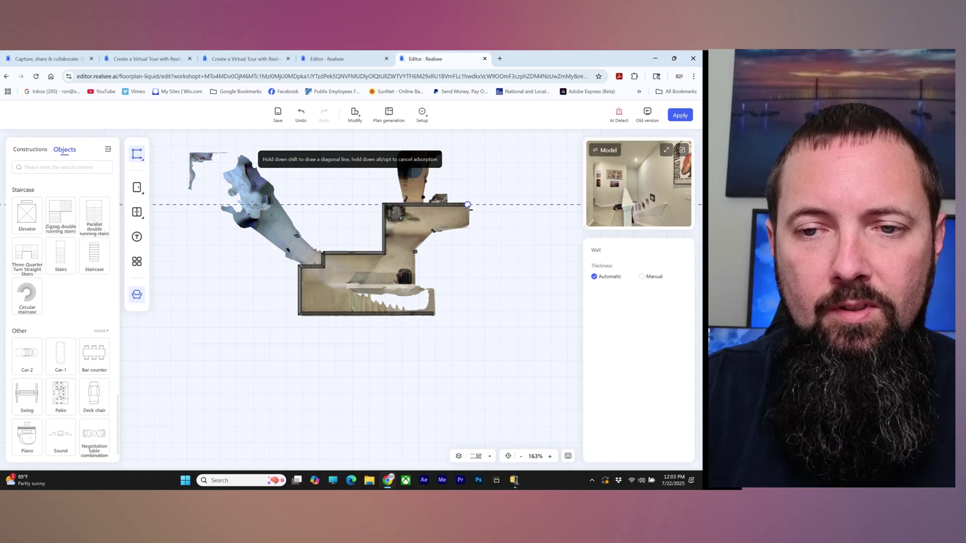
{"action": "left_click", "coordinate": [468, 204]}
{"action": "left_click", "coordinate": [468, 230]}
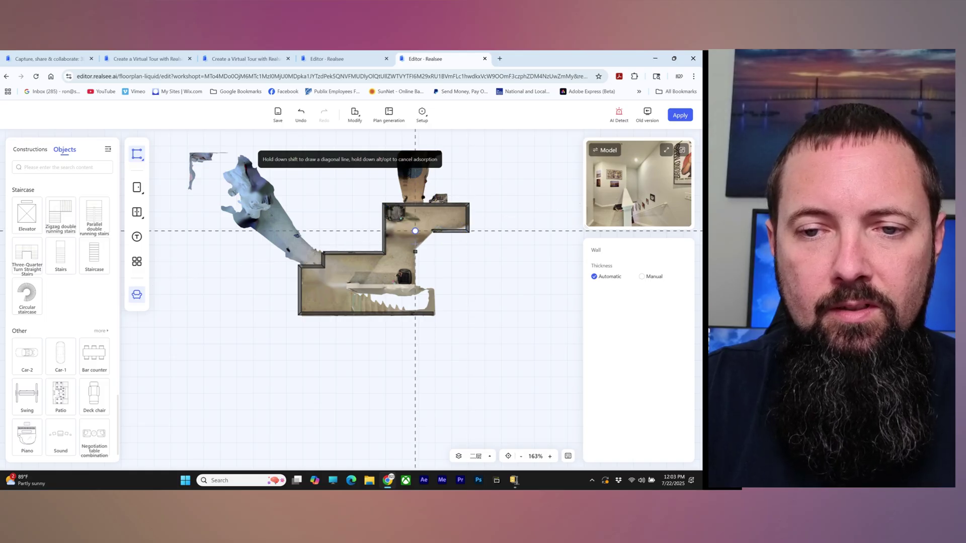
{"action": "left_click", "coordinate": [416, 250]}
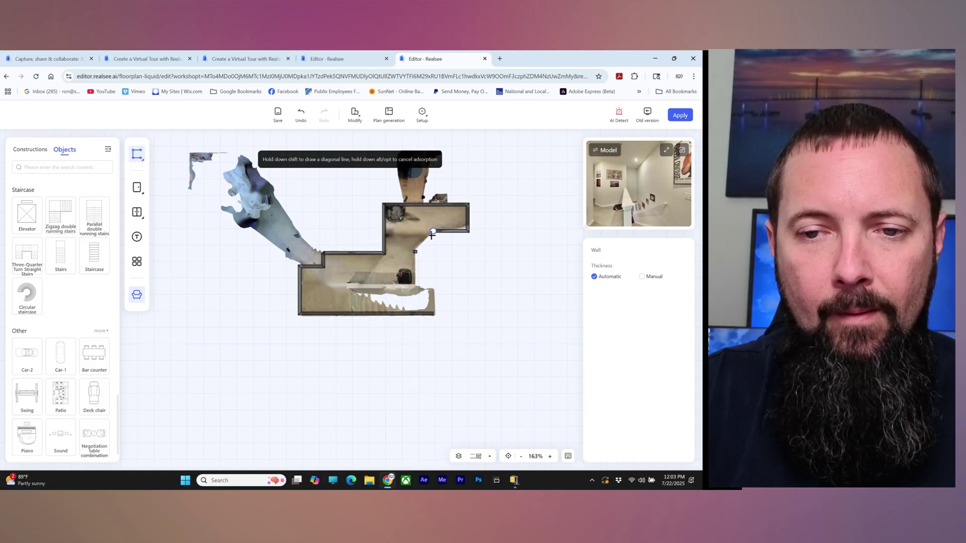
{"action": "left_click", "coordinate": [433, 232]}
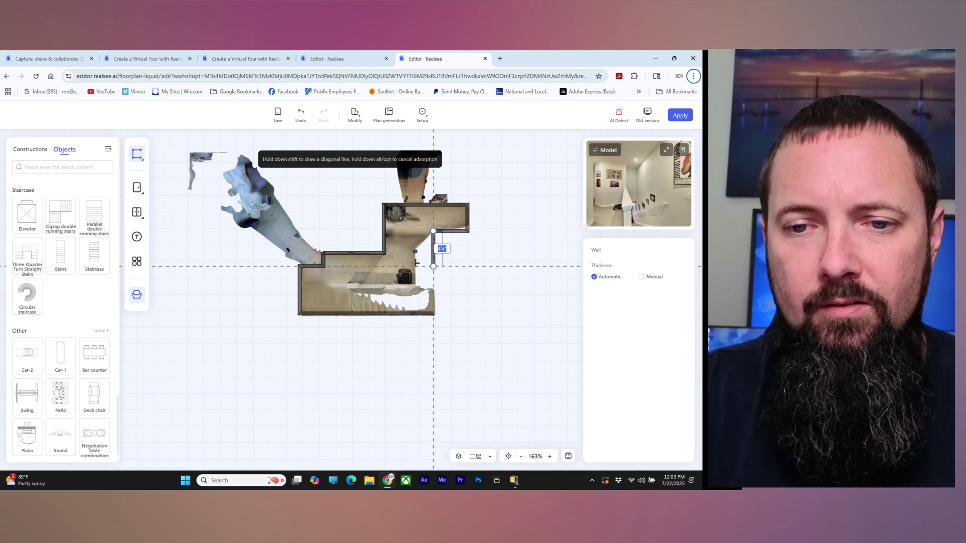
{"action": "key", "text": "Escape"}
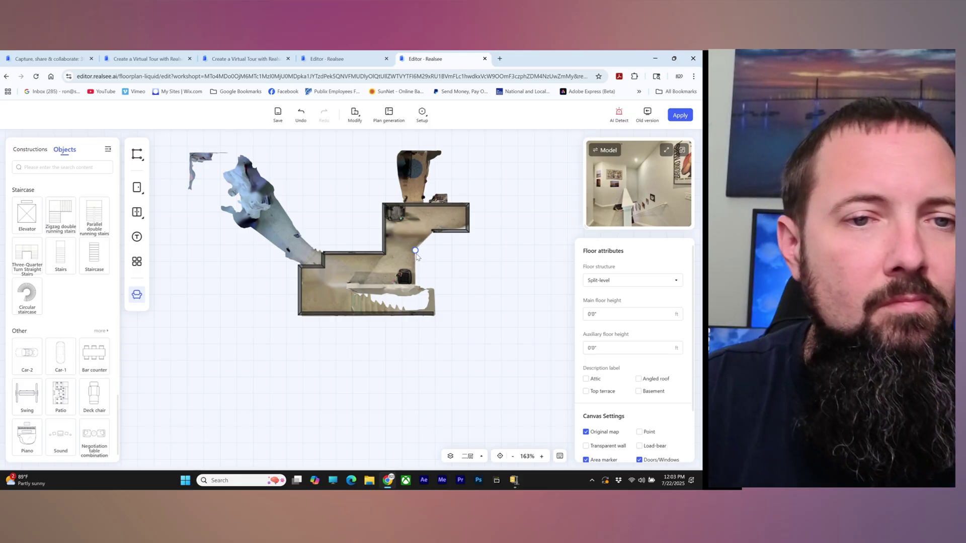
Add a diagonal wall from the open end of the upper hallway's lower wall down to the landing's right-hand corner.
{"action": "mouse_move", "coordinate": [141, 161]}
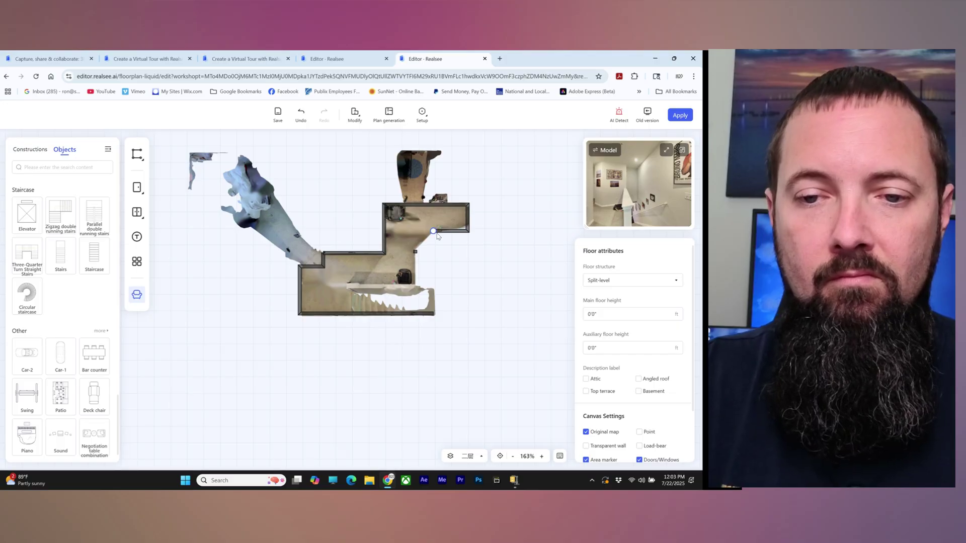
{"action": "mouse_move", "coordinate": [432, 232]}
{"action": "left_mouse_down"}
{"action": "mouse_move", "coordinate": [428, 240]}
{"action": "mouse_move", "coordinate": [435, 235]}
{"action": "left_mouse_up"}
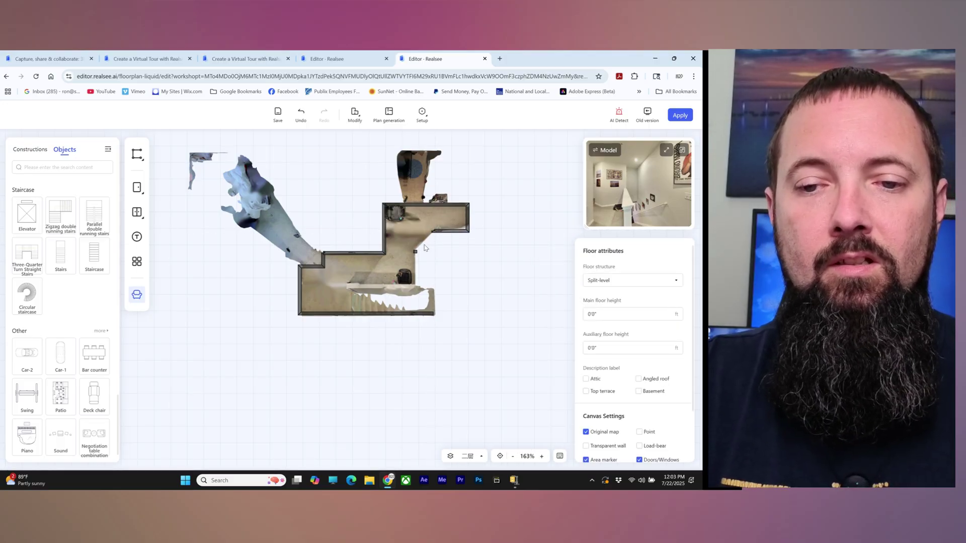
{"action": "left_click", "coordinate": [434, 232]}
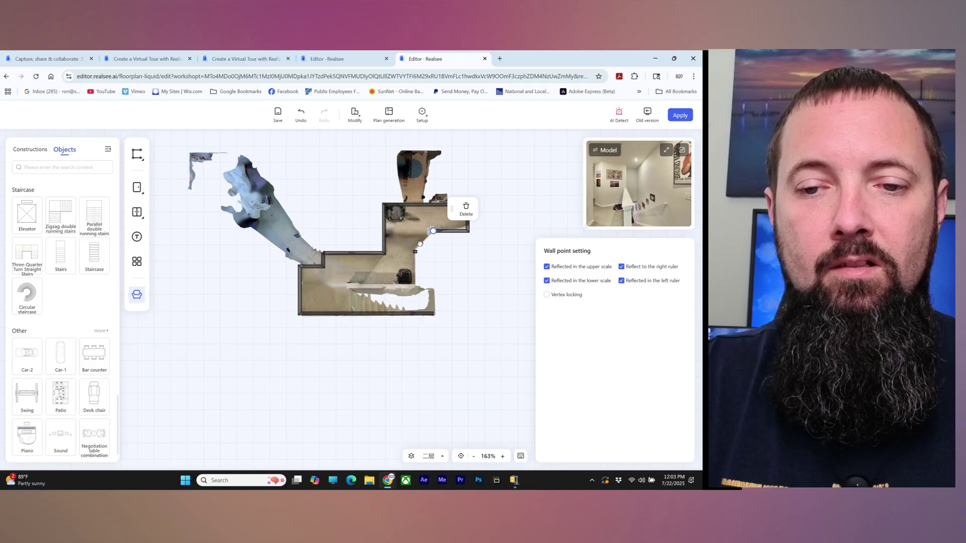
{"action": "left_click", "coordinate": [420, 244]}
{"action": "left_click_drag", "start_coordinate": [433, 231], "coordinate": [425, 240]}
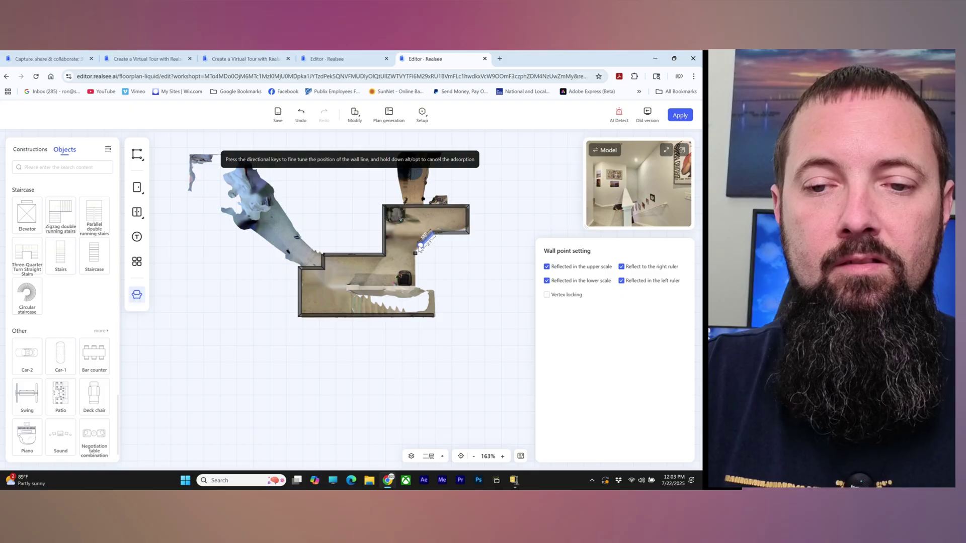
{"action": "mouse_move", "coordinate": [420, 245]}
{"action": "left_mouse_down"}
{"action": "mouse_move", "coordinate": [434, 238]}
{"action": "mouse_move", "coordinate": [415, 254]}
{"action": "left_mouse_up"}
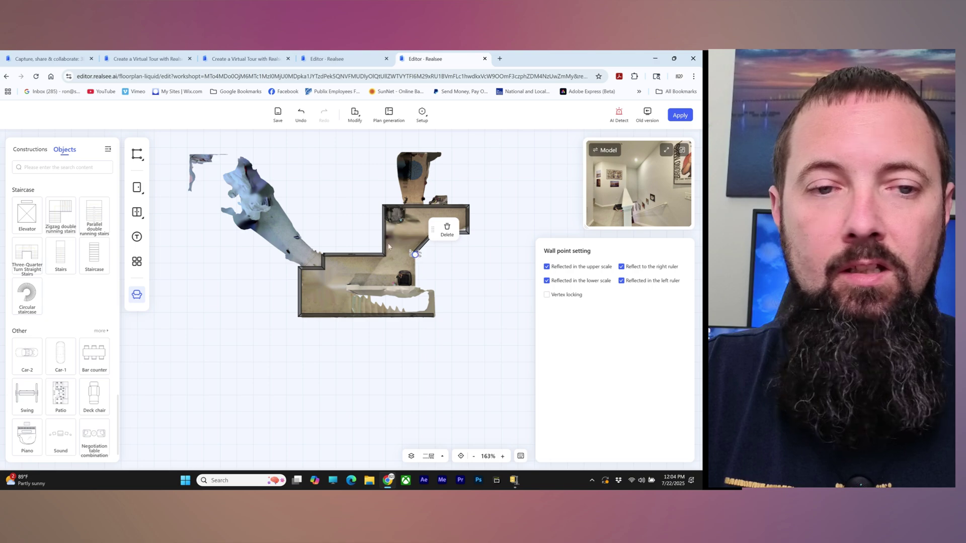
Draw the remaining walls down from the diagonal wall and around the right end of the stairs to close the outline.
{"action": "key", "text": "w"}
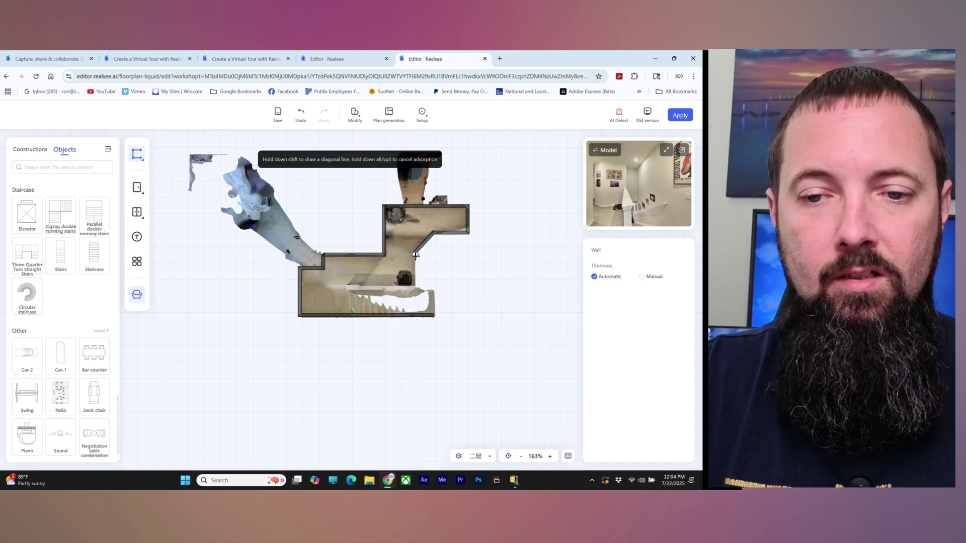
{"action": "left_click", "coordinate": [416, 255]}
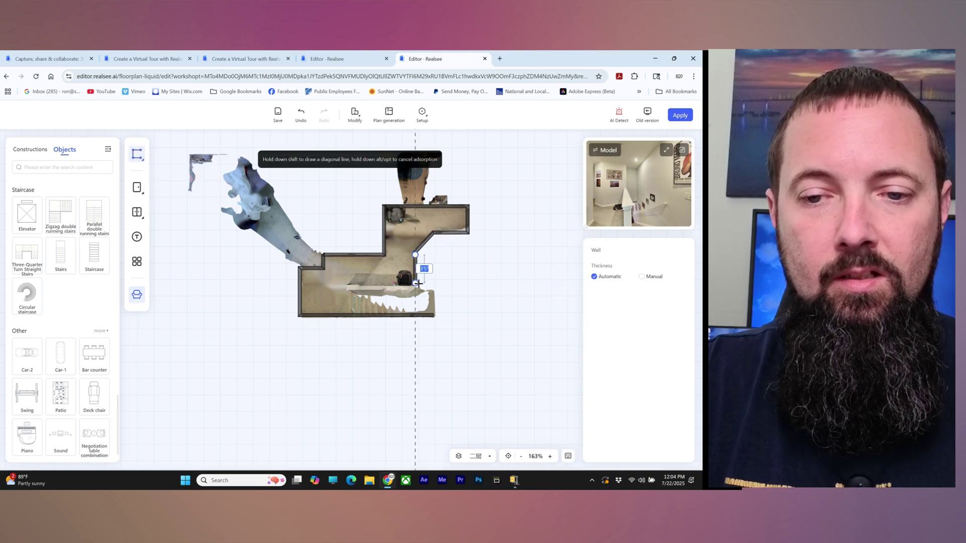
{"action": "left_click", "coordinate": [433, 322]}
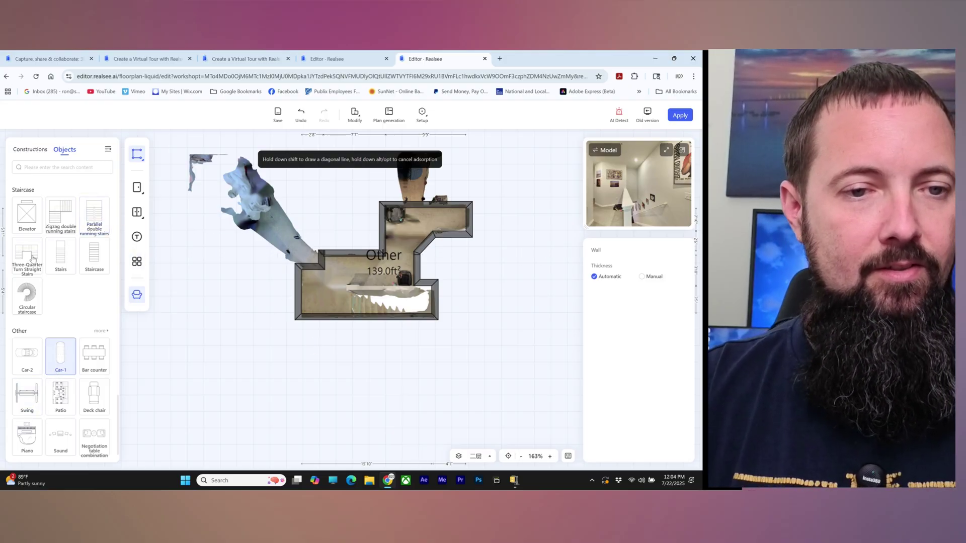
Place single doors in the short upper-left wall and in the upper hallway's top wall.
{"action": "left_click", "coordinate": [30, 149]}
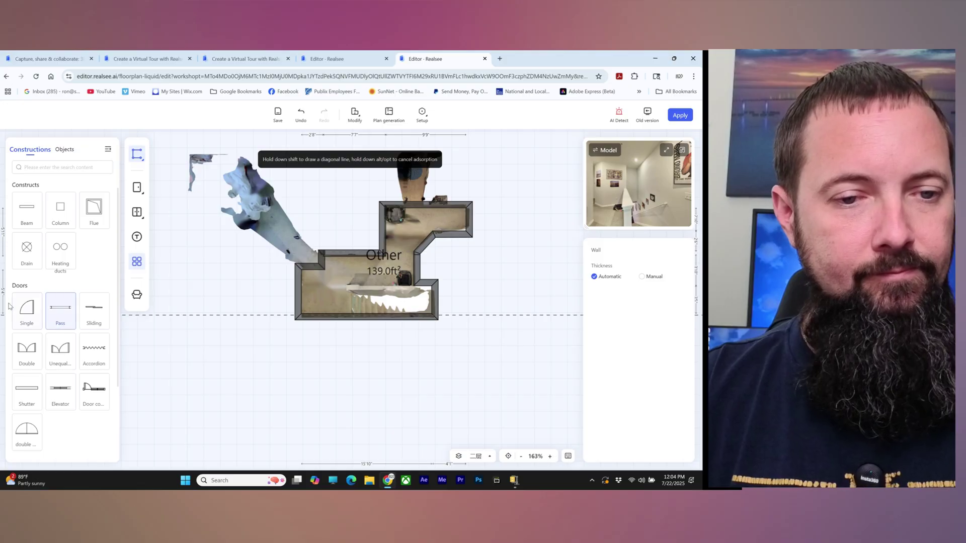
{"action": "left_click", "coordinate": [27, 310]}
{"action": "left_click", "coordinate": [305, 261]}
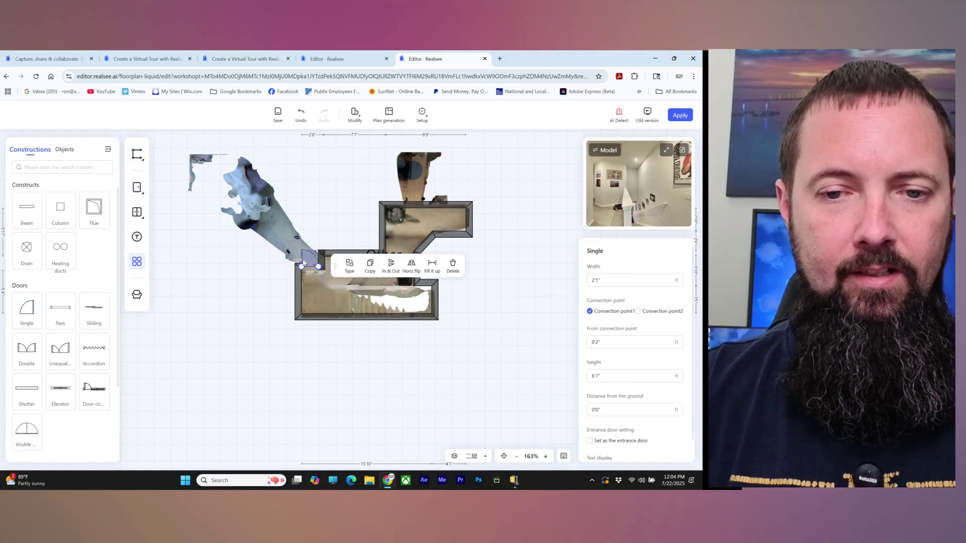
{"action": "left_click", "coordinate": [27, 309]}
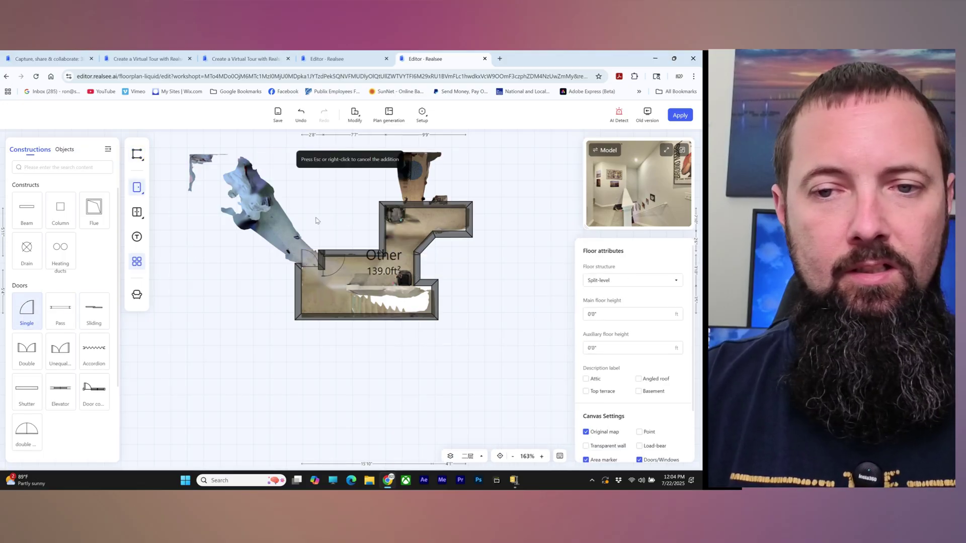
{"action": "left_click", "coordinate": [415, 201]}
Place single doors in the upper hallway's right end wall and in its short lower wall.
{"action": "left_click", "coordinate": [13, 309]}
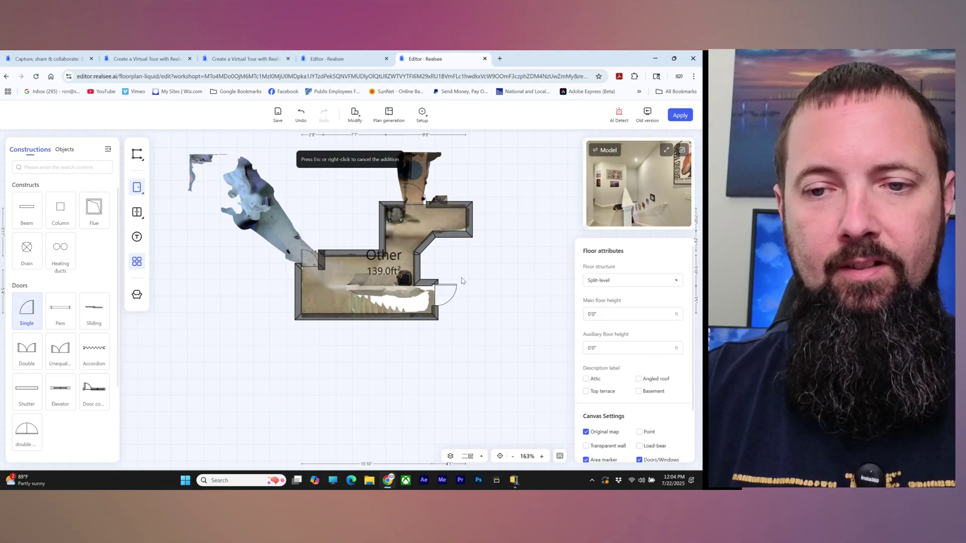
{"action": "left_click", "coordinate": [473, 220]}
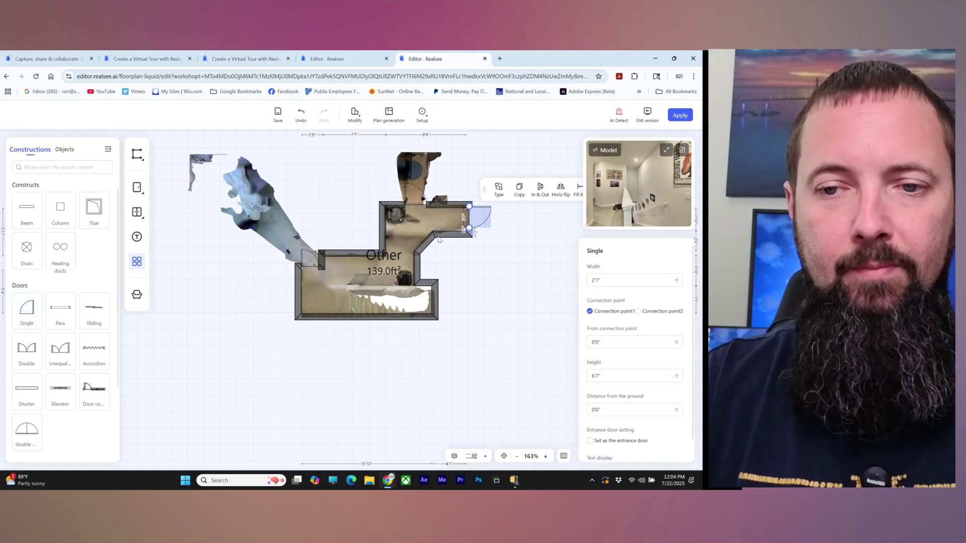
{"action": "left_click", "coordinate": [22, 309]}
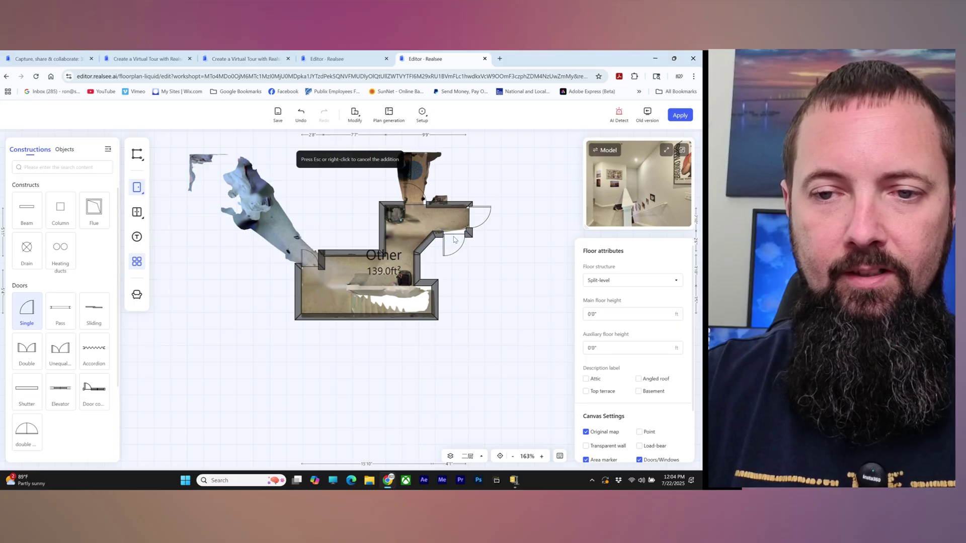
{"action": "left_click", "coordinate": [455, 240]}
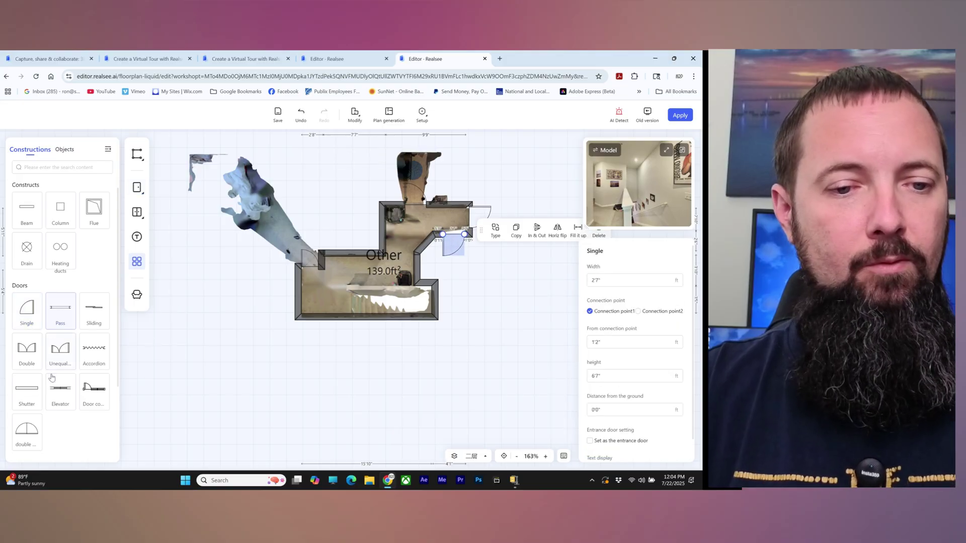
Place a Staircase object over the scanned stairs in the lower right of the second-floor area.
{"action": "left_click", "coordinate": [64, 149]}
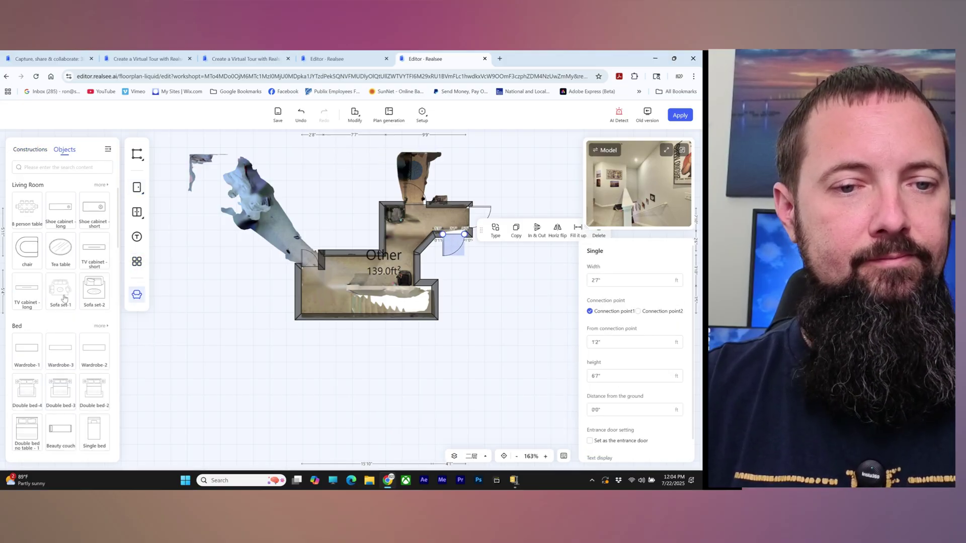
{"action": "scroll", "coordinate": [59, 295], "scroll_direction": "down", "scroll_amount": 10}
{"action": "scroll", "coordinate": [58, 295], "scroll_direction": "down", "scroll_amount": 10}
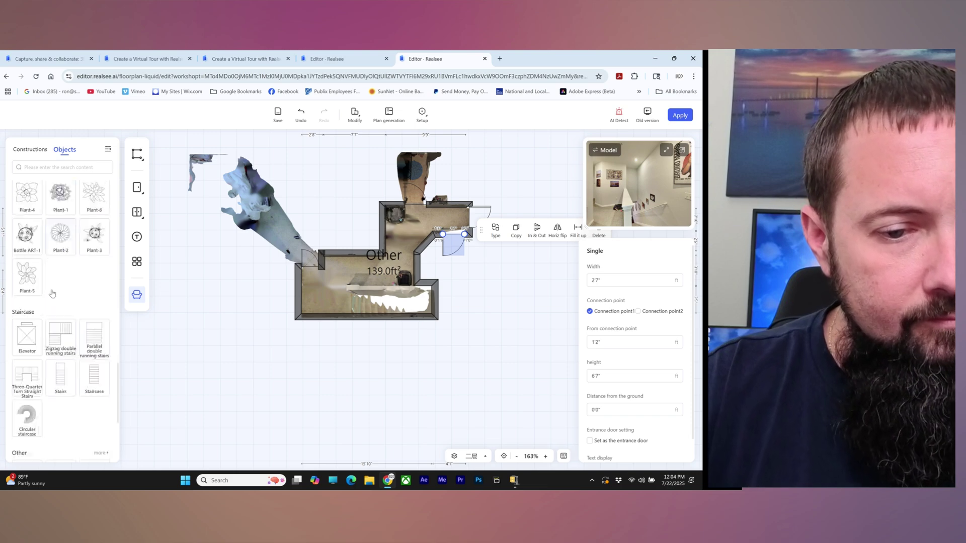
{"action": "left_click", "coordinate": [92, 331]}
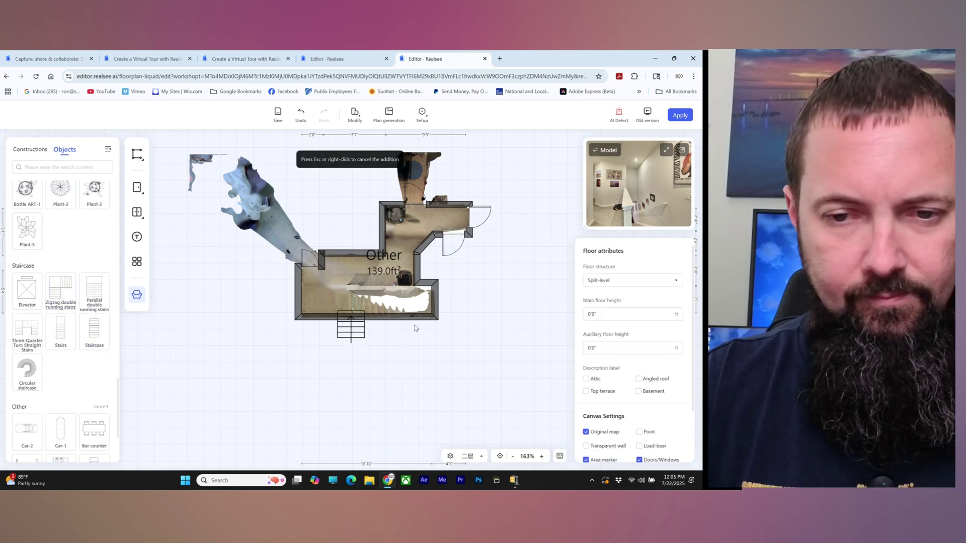
{"action": "left_click", "coordinate": [386, 302]}
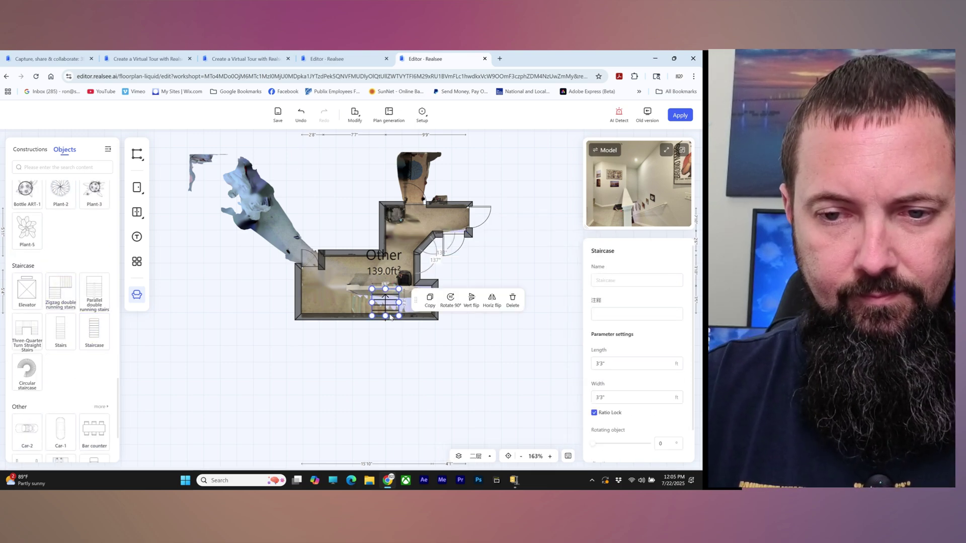
Rotate the staircase to 270° and stretch it over the scanned stairs to a width of about 9'3".
{"action": "left_click", "coordinate": [451, 300]}
{"action": "left_click", "coordinate": [450, 300]}
{"action": "left_click", "coordinate": [450, 299]}
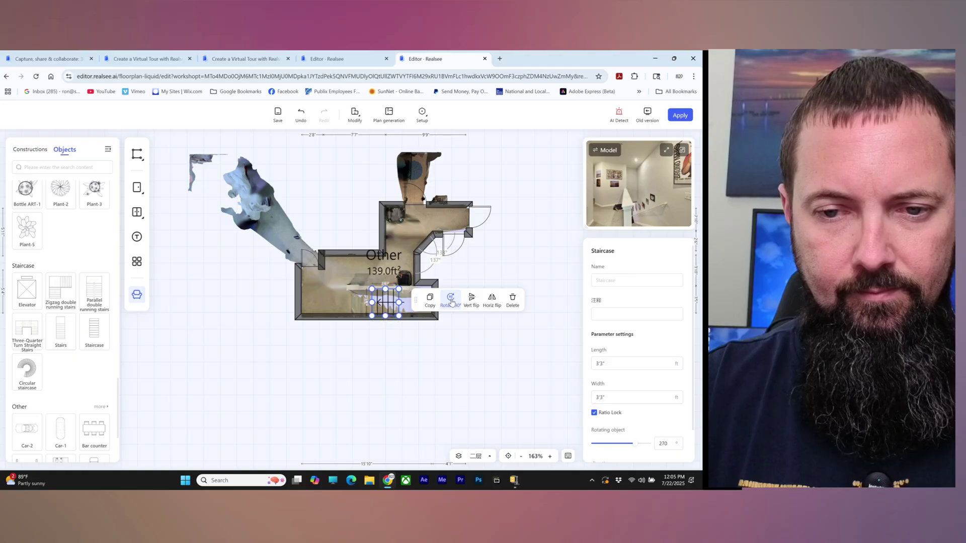
{"action": "left_click_drag", "start_coordinate": [403, 305], "coordinate": [379, 302]}
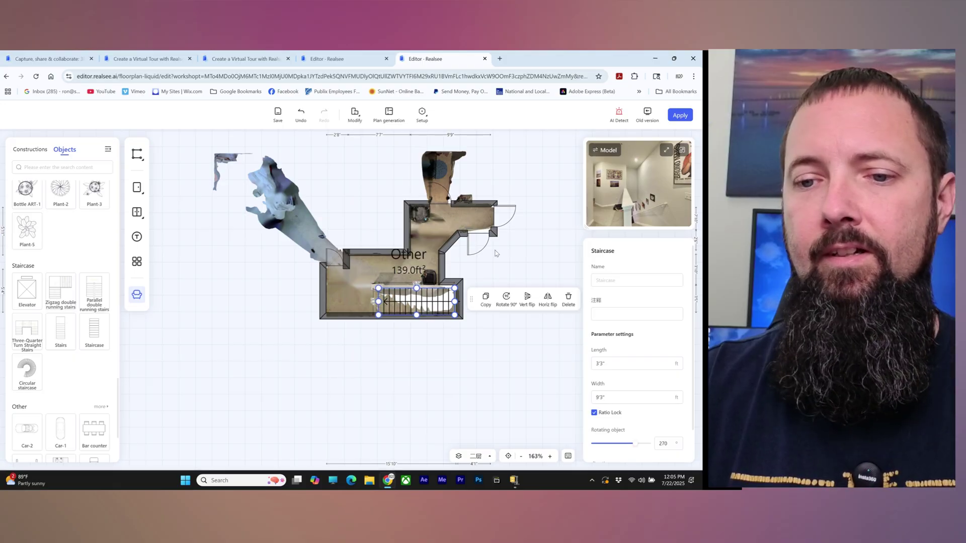
{"action": "left_click", "coordinate": [459, 350]}
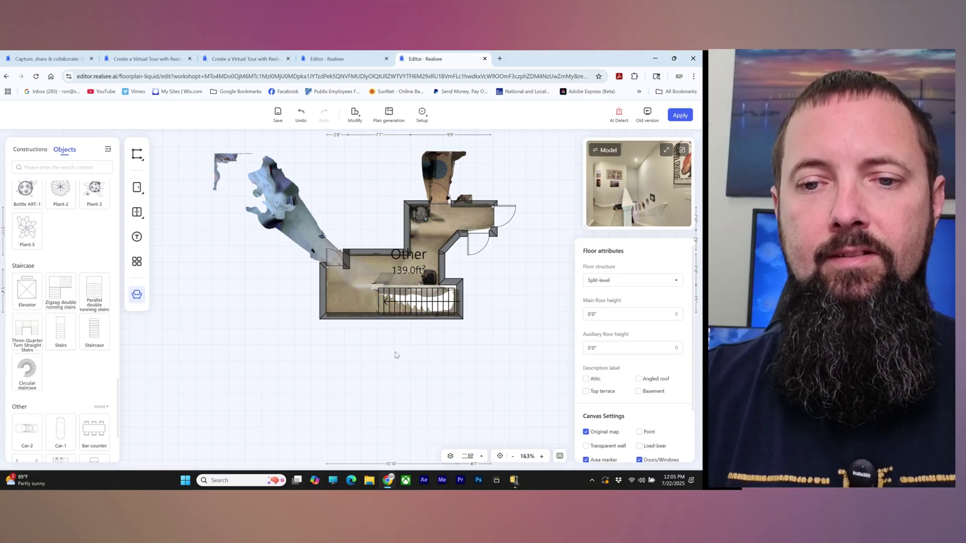
Name the second-floor Other area Upstairs.
{"action": "left_click", "coordinate": [409, 256]}
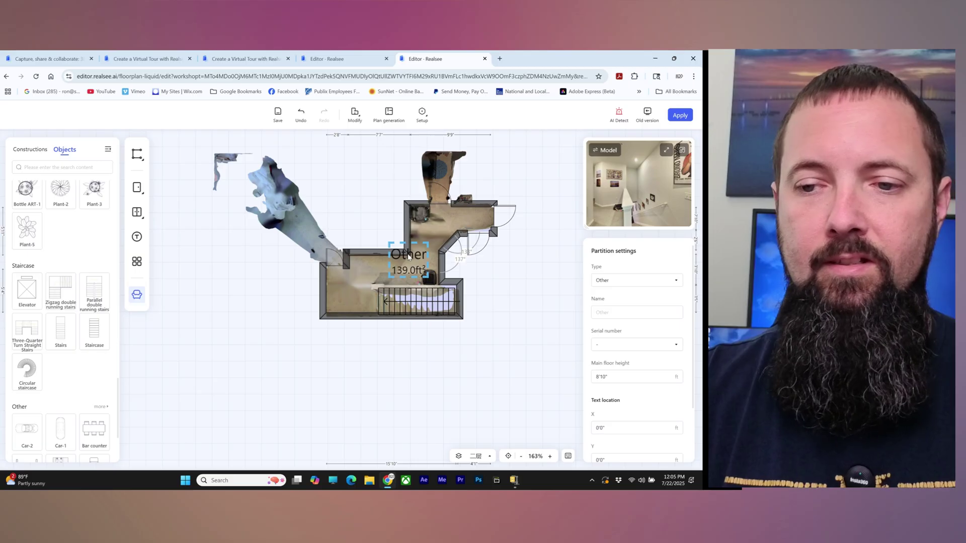
{"action": "left_click", "coordinate": [616, 312]}
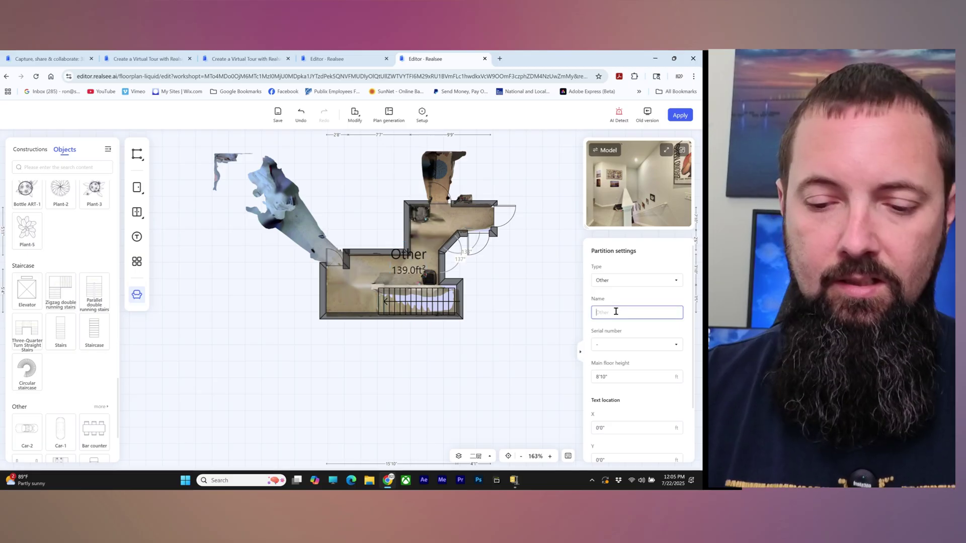
{"action": "type", "text": "Upstairs"}
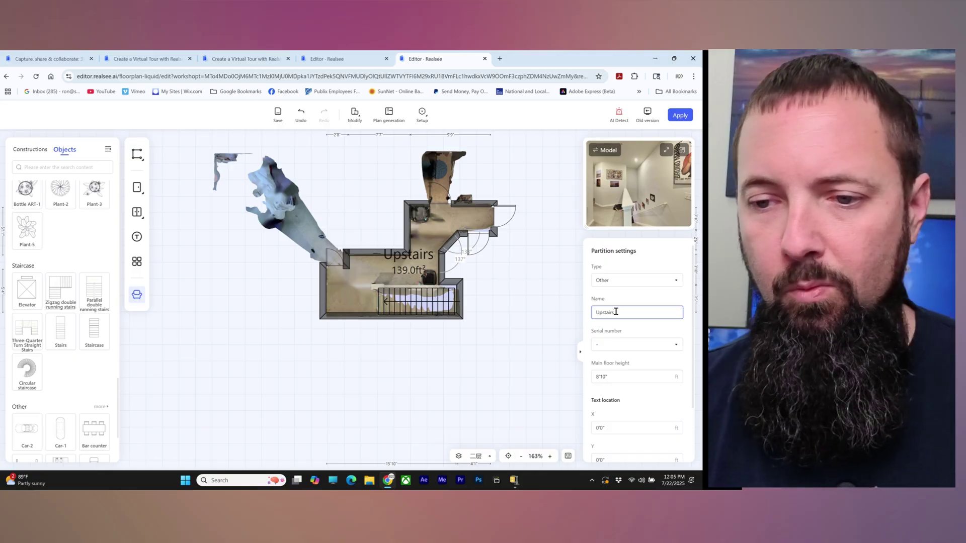
Shift the Upstairs area label about 4 inches left and 11 inches down within the second-floor plan.
{"action": "left_click", "coordinate": [523, 282]}
{"action": "left_click", "coordinate": [418, 257]}
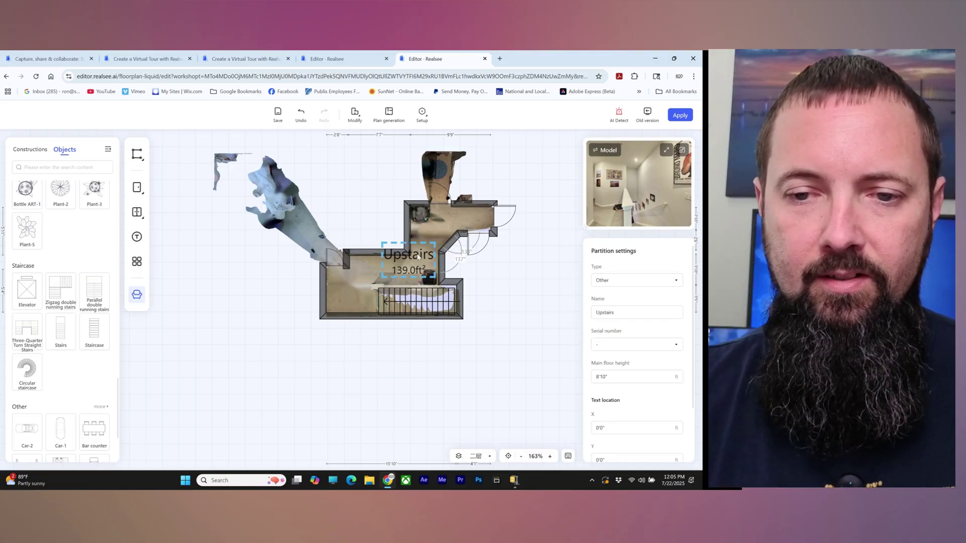
{"action": "left_click_drag", "start_coordinate": [418, 258], "coordinate": [415, 266]}
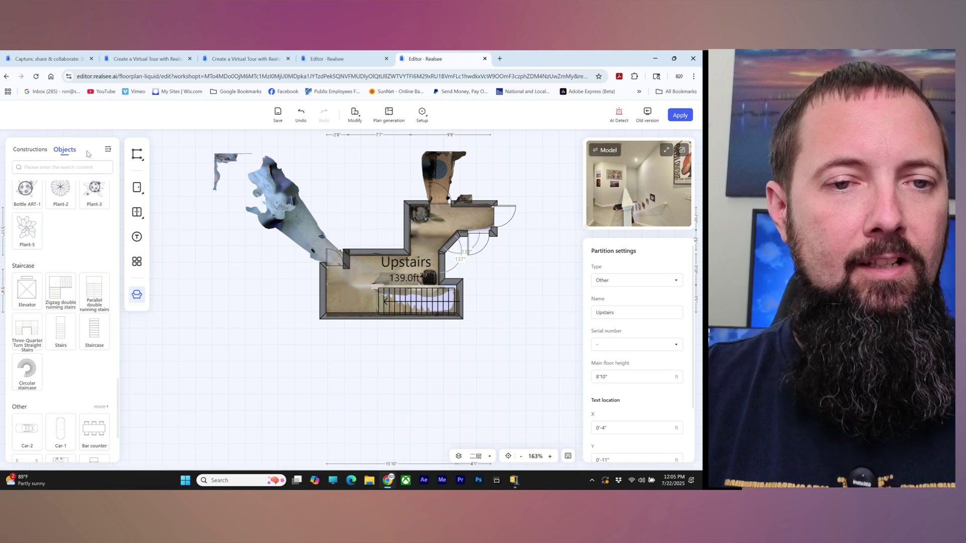
Draw the walls of a rectangular room of about 22.2 ft² over the scanned area directly above the upper hallway.
{"action": "left_click", "coordinate": [136, 237]}
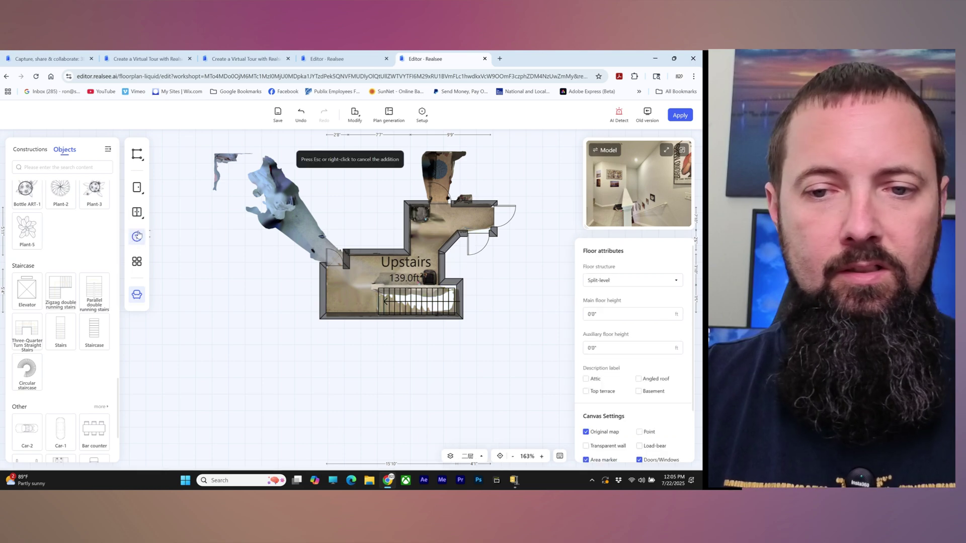
{"action": "mouse_move", "coordinate": [135, 223]}
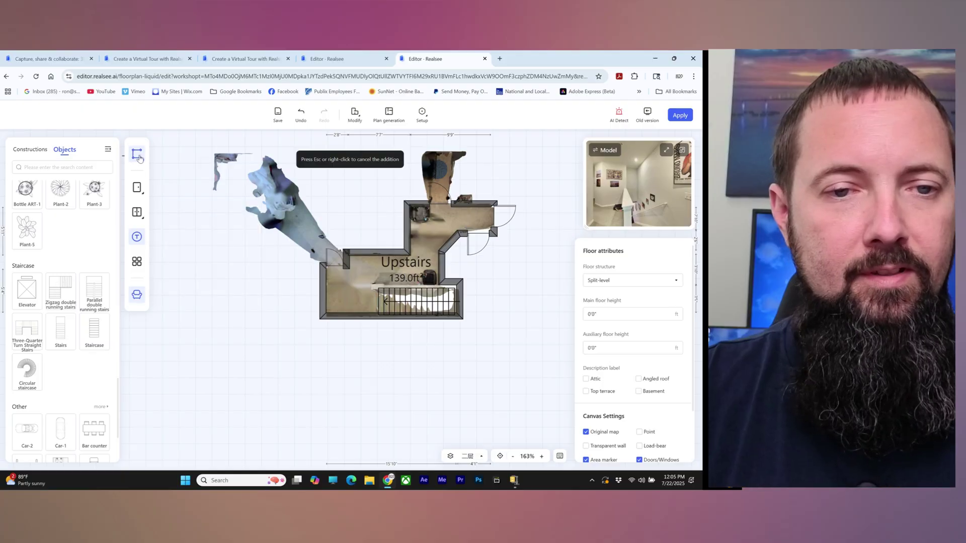
{"action": "left_click", "coordinate": [172, 166]}
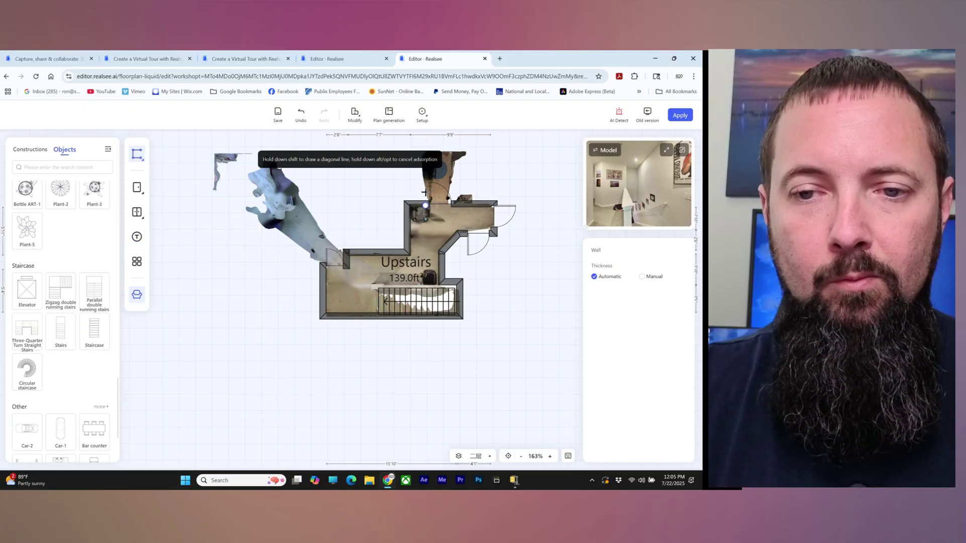
{"action": "left_click", "coordinate": [425, 151]}
{"action": "left_click", "coordinate": [463, 151]}
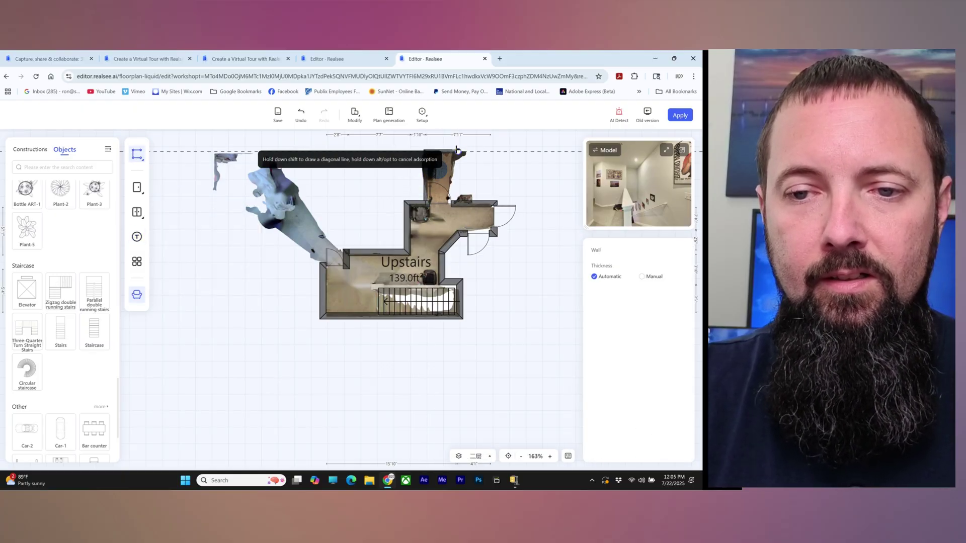
{"action": "left_click", "coordinate": [463, 206]}
{"action": "left_click", "coordinate": [425, 206]}
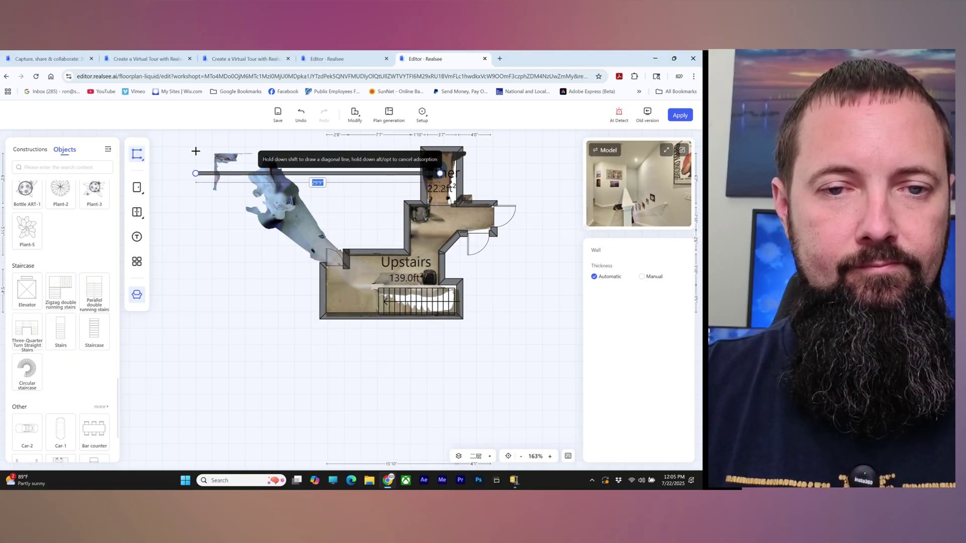
{"action": "key", "text": "Escape"}
Name the new room above the upper hallway Bathroom.
{"action": "left_click", "coordinate": [440, 175]}
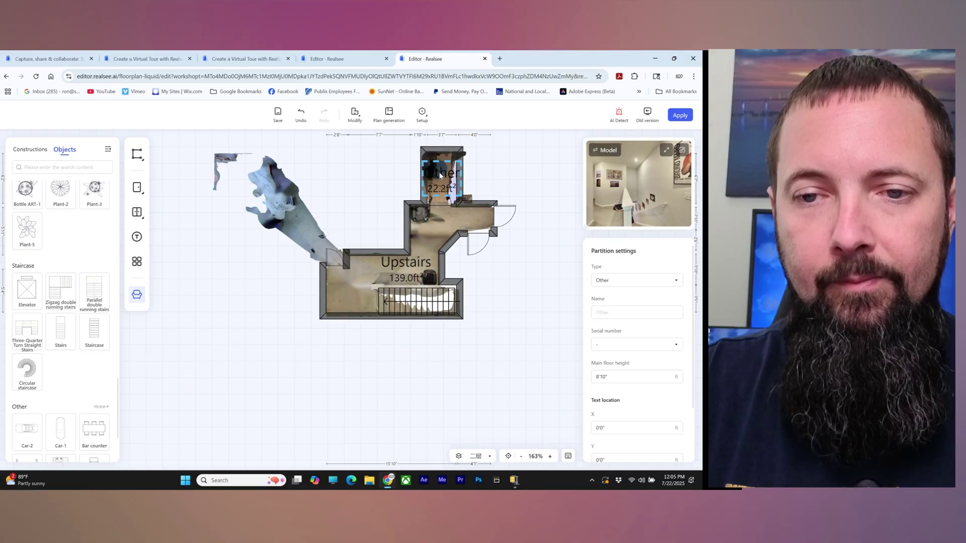
{"action": "left_click", "coordinate": [615, 313]}
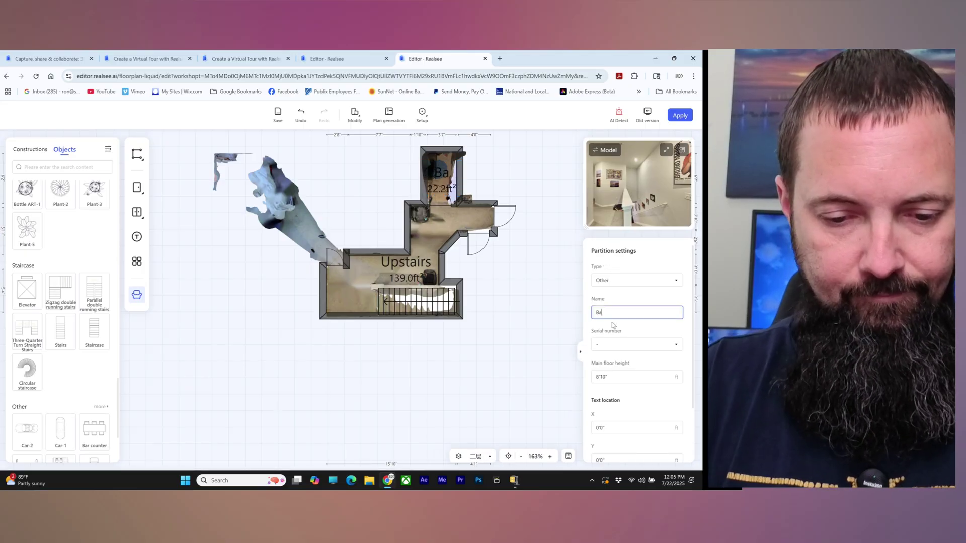
{"action": "type", "text": "Bathroom"}
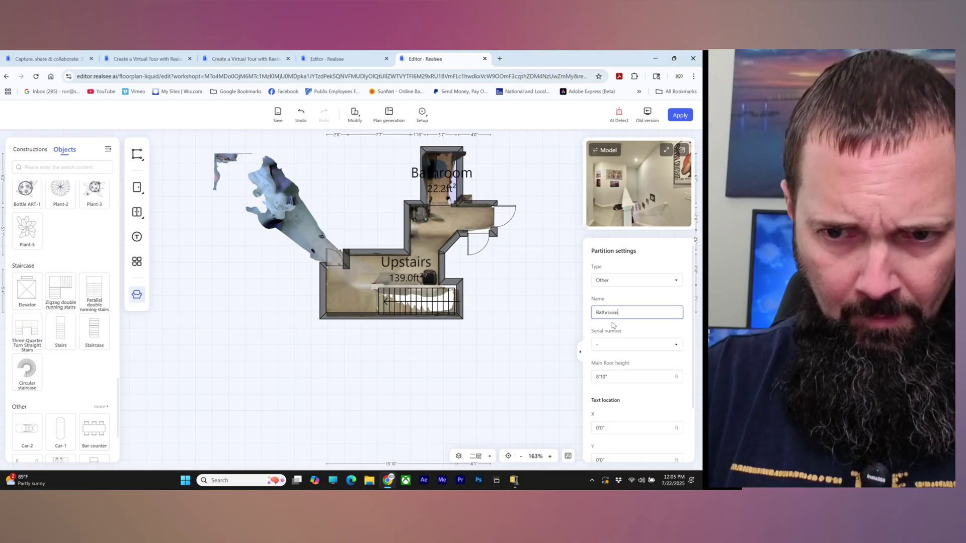
{"action": "left_click", "coordinate": [520, 319]}
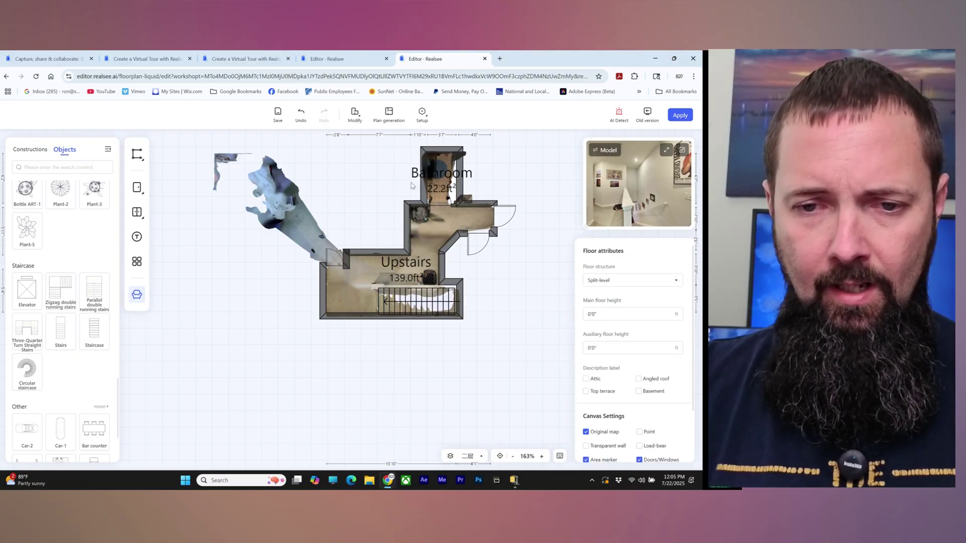
Place a text annotation reading Hall in the lower hallway, to the left of the Upstairs label.
{"action": "left_click", "coordinate": [136, 239]}
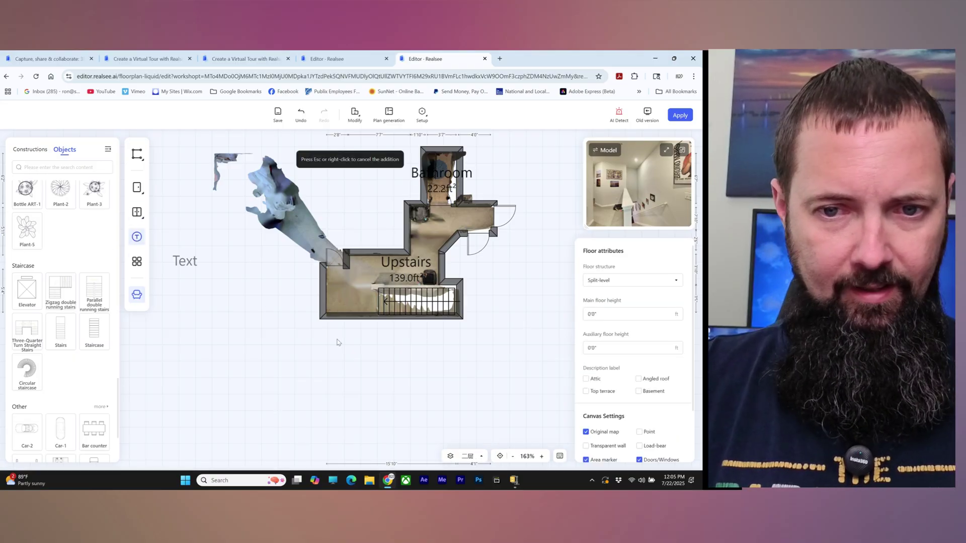
{"action": "left_click", "coordinate": [367, 277]}
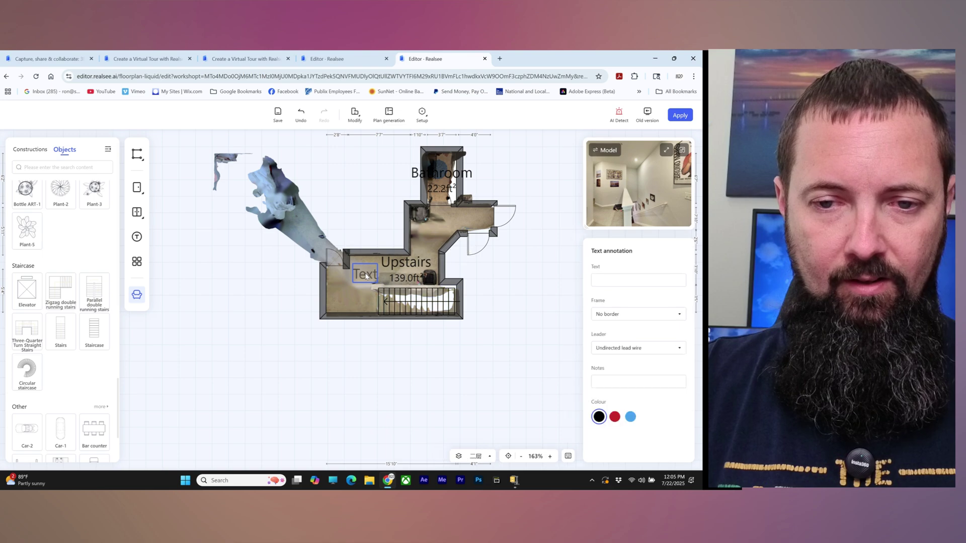
{"action": "left_click", "coordinate": [613, 280]}
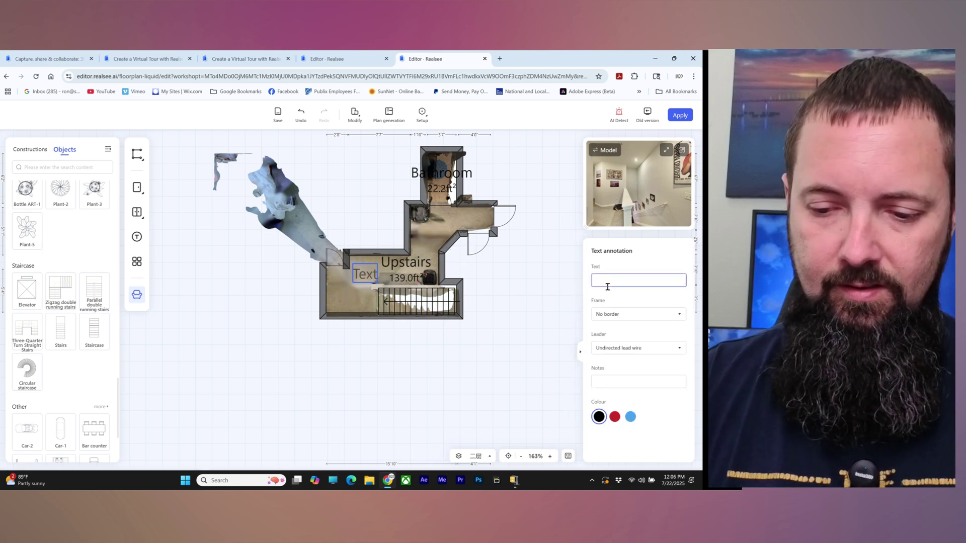
{"action": "type", "text": "Hall"}
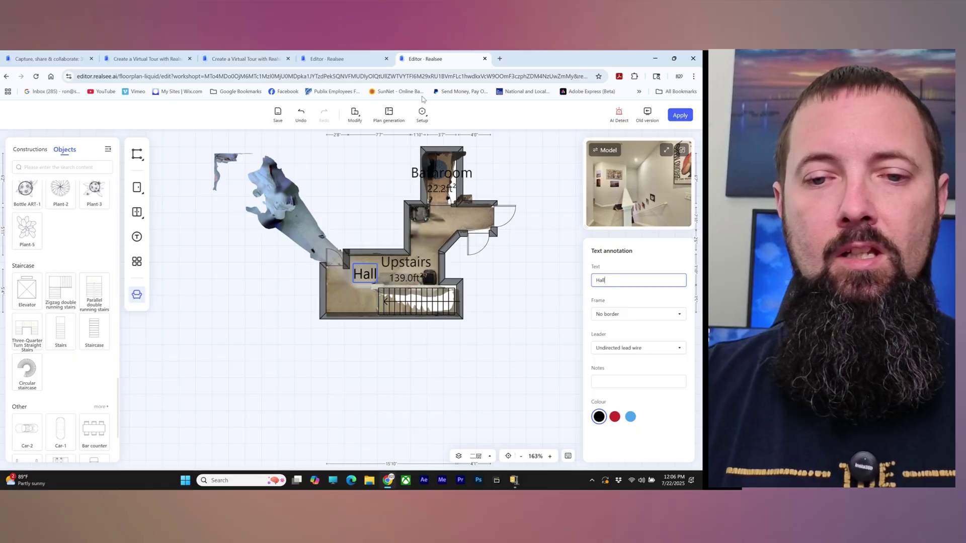
Add a second text annotation reading Hall in the upper hallway, just below the bathroom.
{"action": "left_click", "coordinate": [136, 237]}
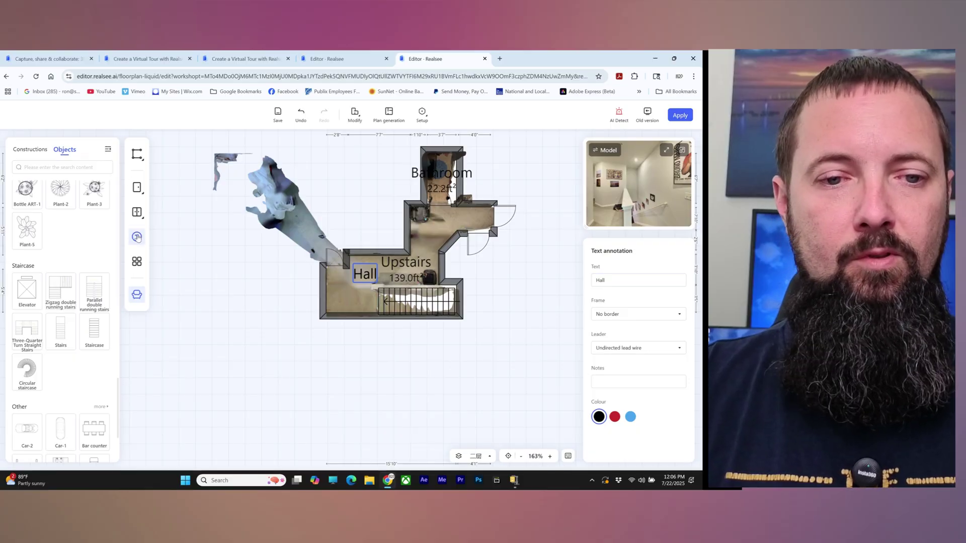
{"action": "left_click", "coordinate": [447, 220]}
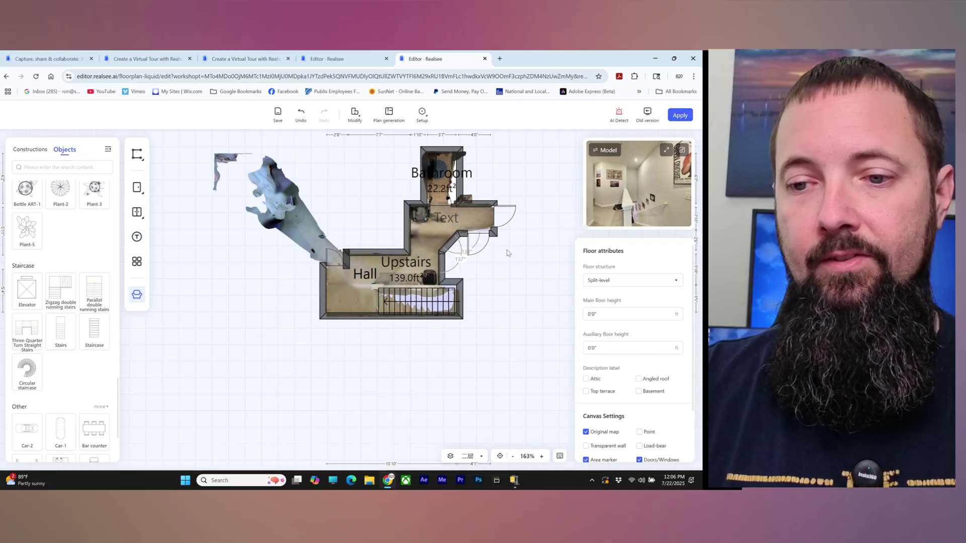
{"action": "left_click", "coordinate": [450, 216]}
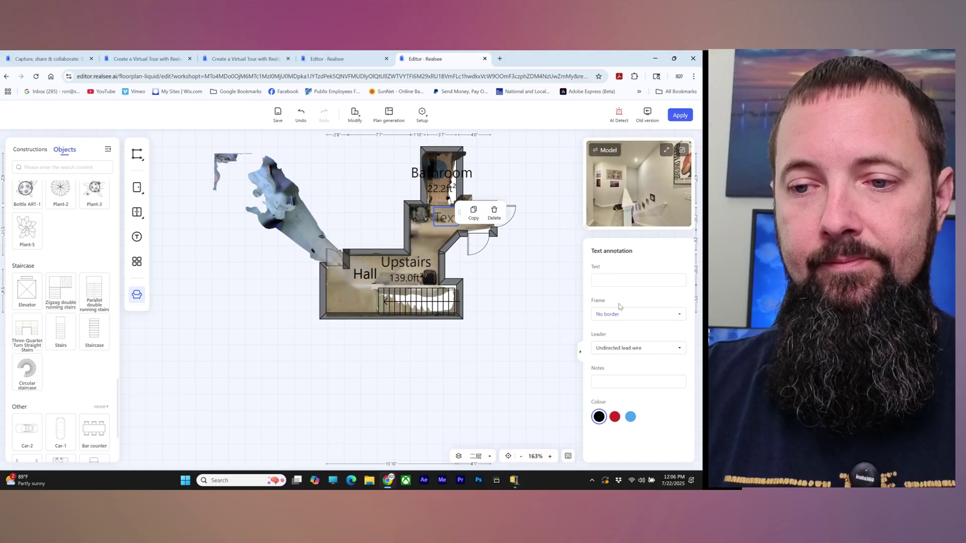
{"action": "left_click", "coordinate": [614, 279]}
{"action": "type", "text": "Hall"}
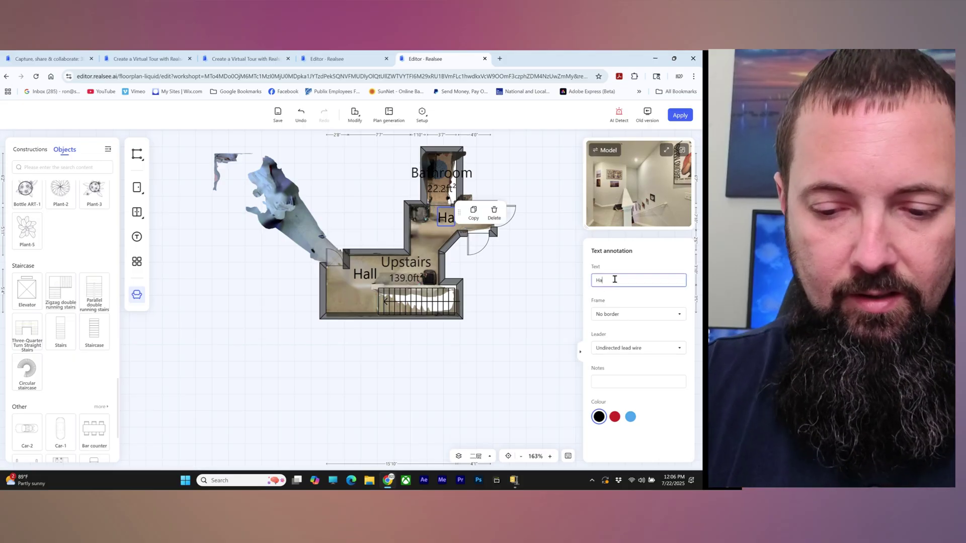
{"action": "left_click", "coordinate": [540, 296]}
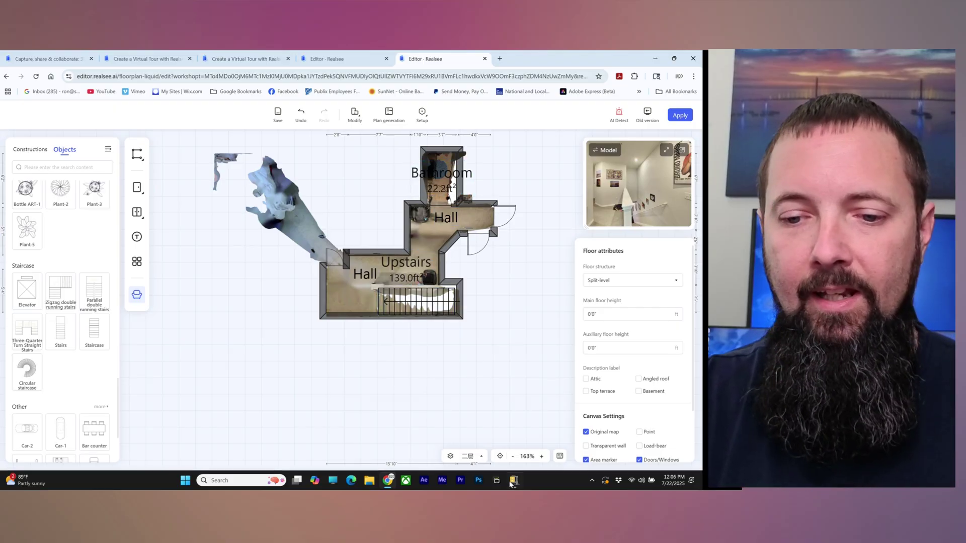
Switch the floor plan to the first floor (一层) and view the whole layout.
{"action": "left_click", "coordinate": [472, 456]}
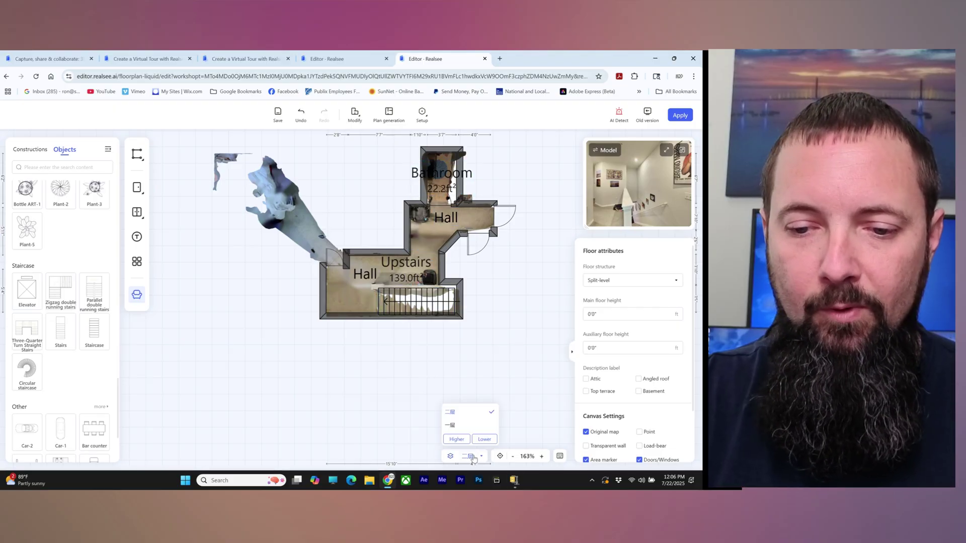
{"action": "left_click", "coordinate": [464, 428]}
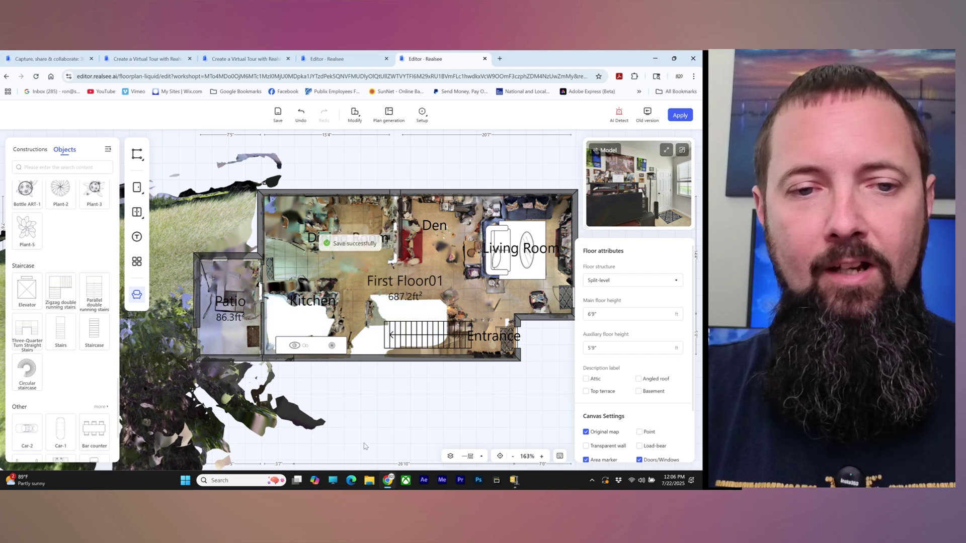
{"action": "scroll", "coordinate": [406, 426], "scroll_direction": "down", "scroll_amount": 1}
{"action": "scroll", "coordinate": [407, 426], "scroll_direction": "down", "scroll_amount": 3}
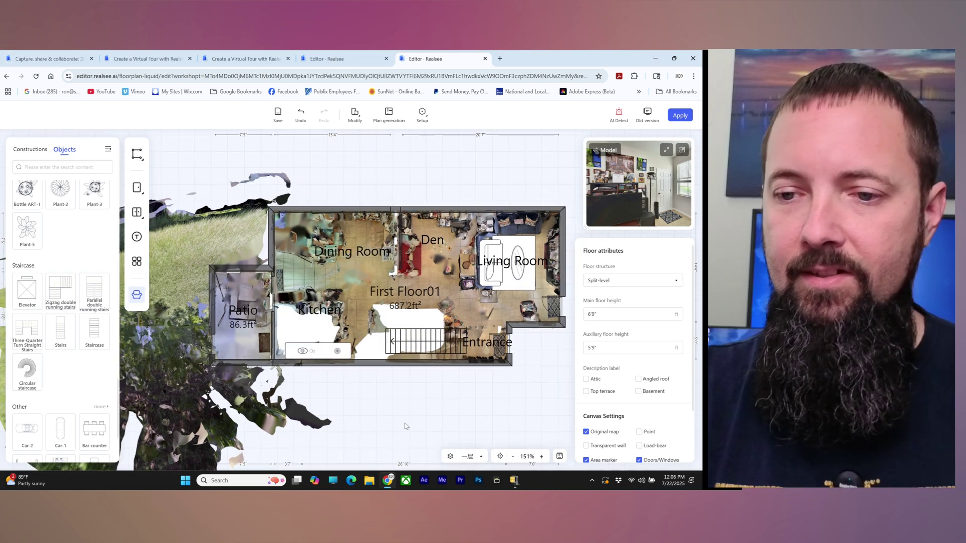
Show the reference view as the 3D model, return it to the panorama and look around the living room.
{"action": "left_click", "coordinate": [605, 153]}
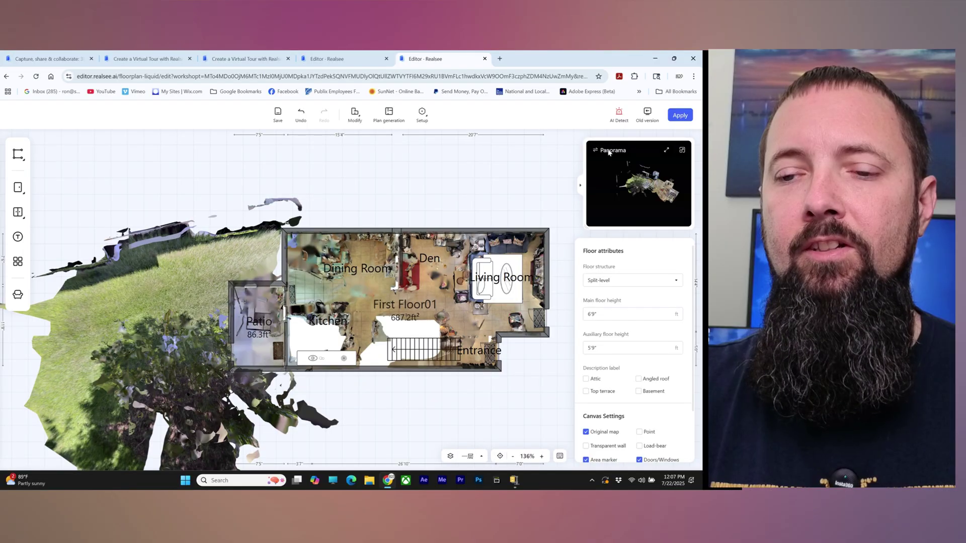
{"action": "left_click", "coordinate": [608, 151]}
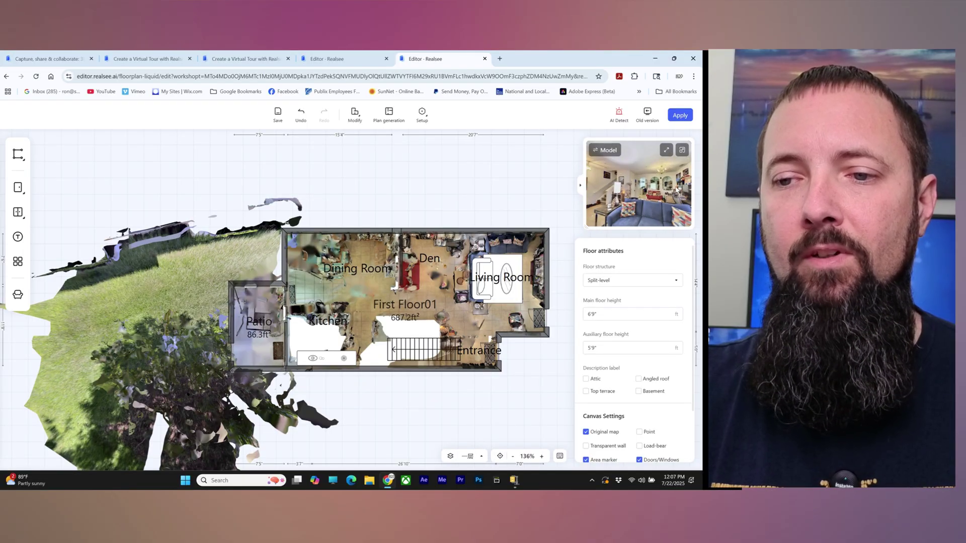
{"action": "left_click", "coordinate": [676, 189]}
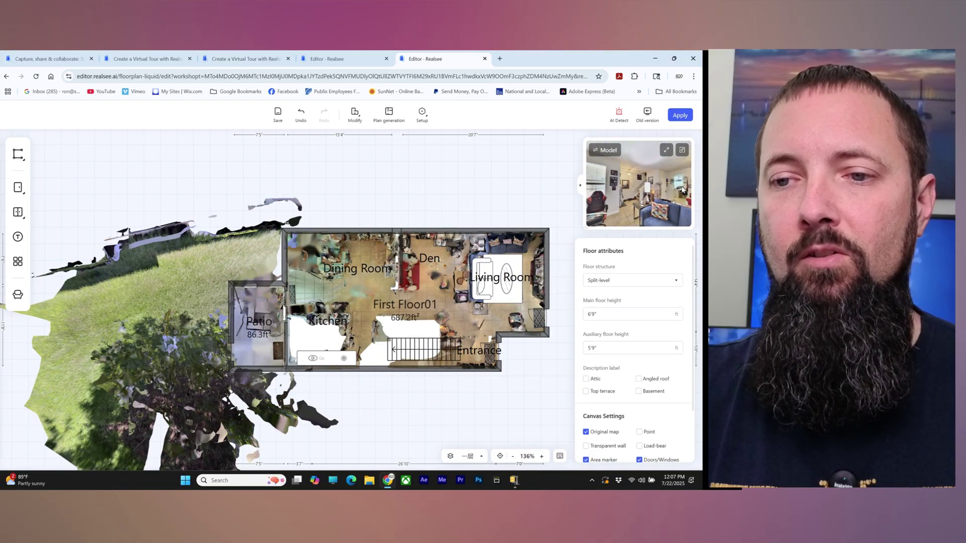
Enlarge the reference panorama and restore its size, and view the tour preview before returning to the floor plan.
{"action": "left_click", "coordinate": [668, 151]}
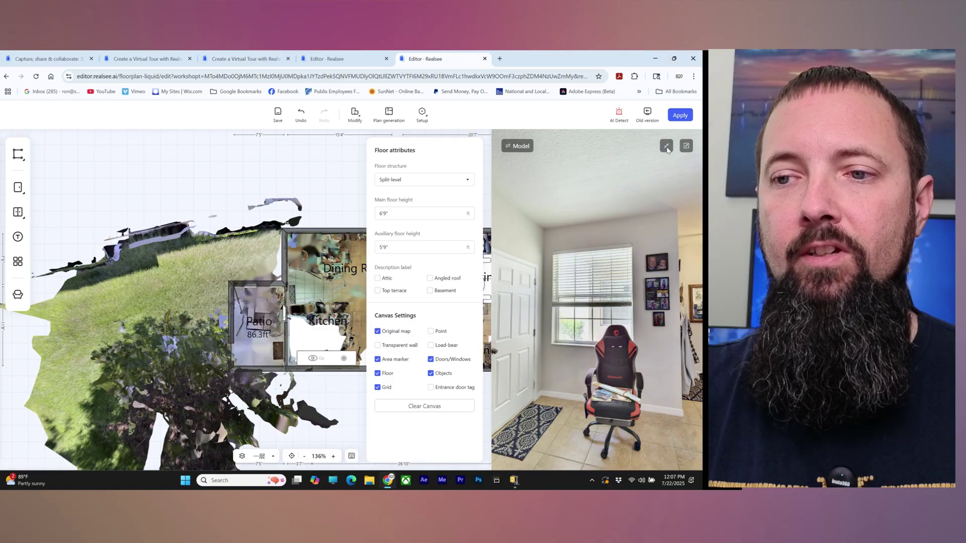
{"action": "left_click", "coordinate": [667, 149]}
{"action": "left_click", "coordinate": [682, 151]}
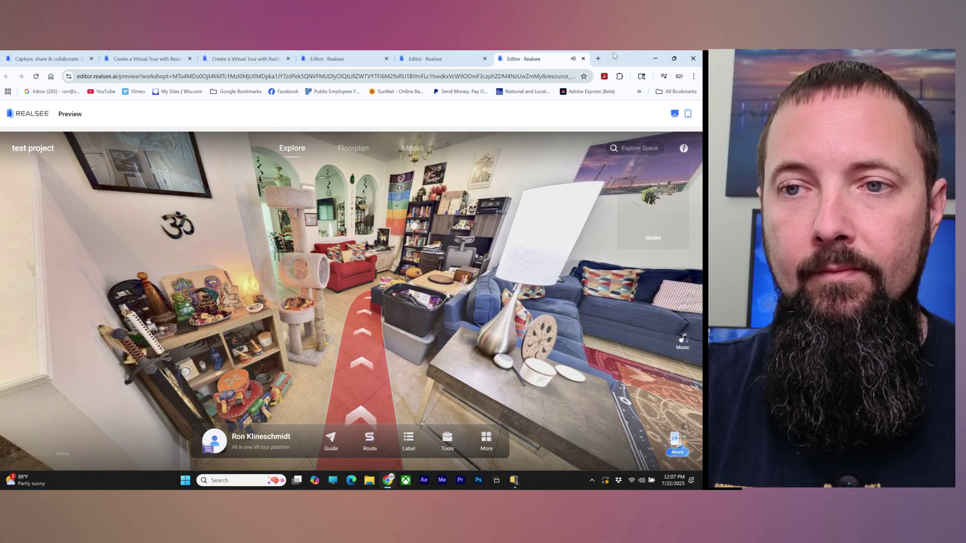
{"action": "left_click", "coordinate": [583, 59]}
Rotate the first-floor plan by 90° four times for a full turn.
{"action": "left_click", "coordinate": [354, 114]}
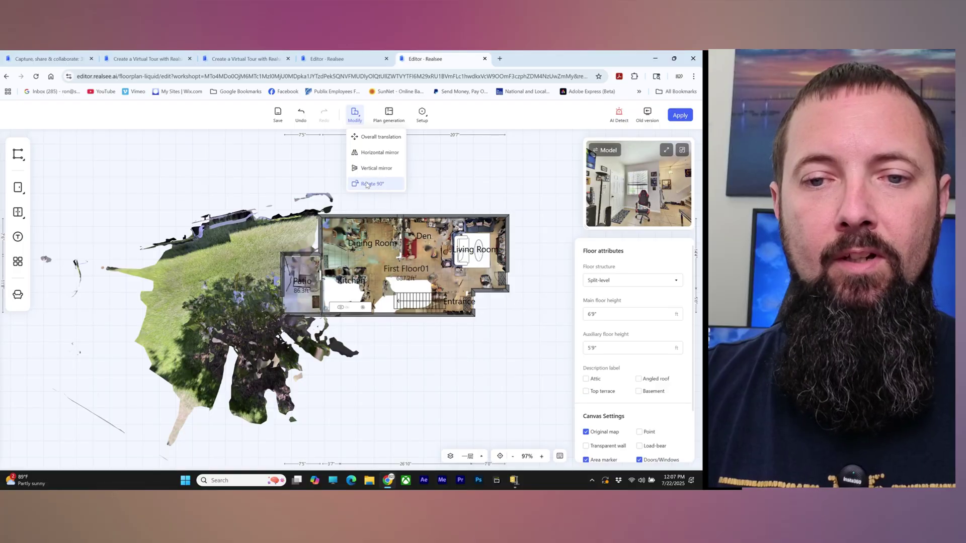
{"action": "left_click", "coordinate": [373, 184]}
{"action": "left_click", "coordinate": [355, 115]}
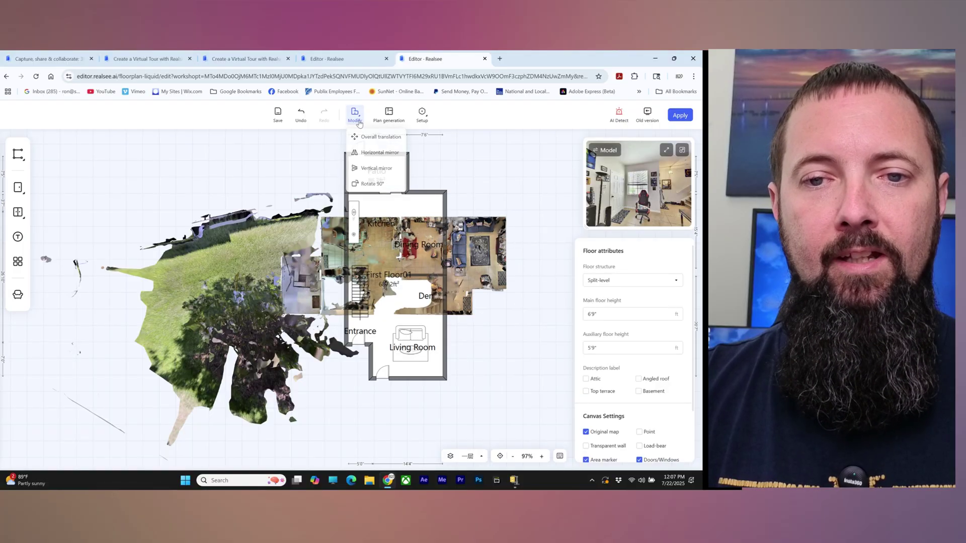
{"action": "left_click", "coordinate": [373, 184]}
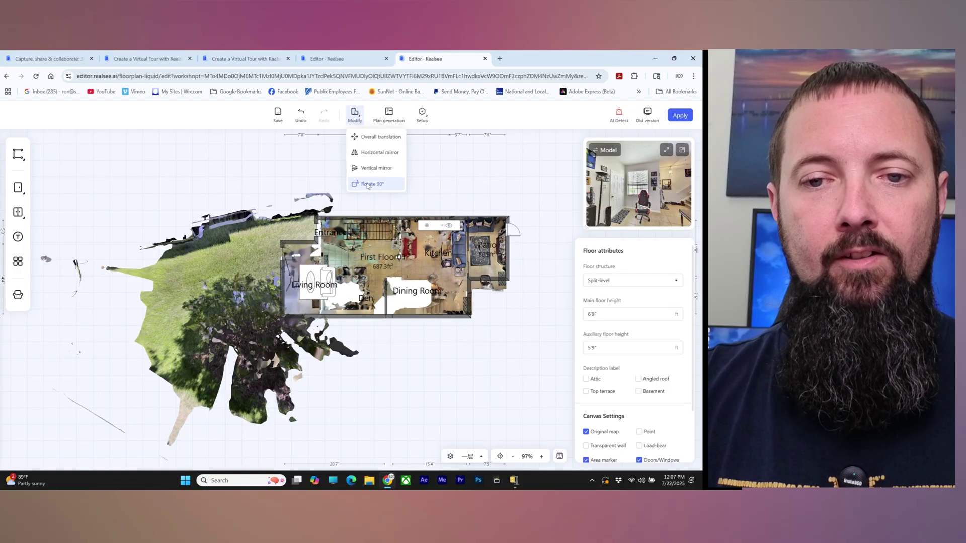
{"action": "left_click", "coordinate": [355, 114]}
{"action": "left_click", "coordinate": [366, 184]}
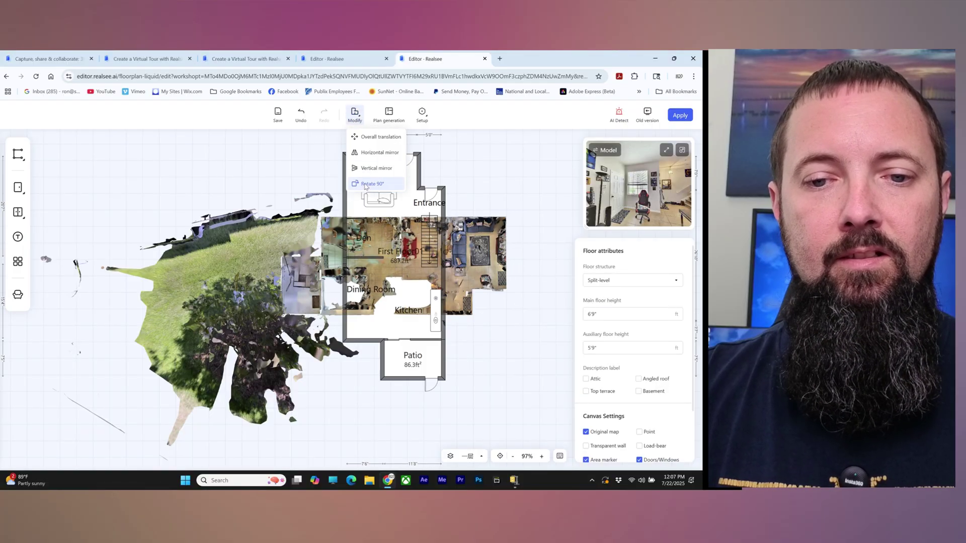
{"action": "left_click", "coordinate": [354, 115]}
{"action": "left_click", "coordinate": [370, 184]}
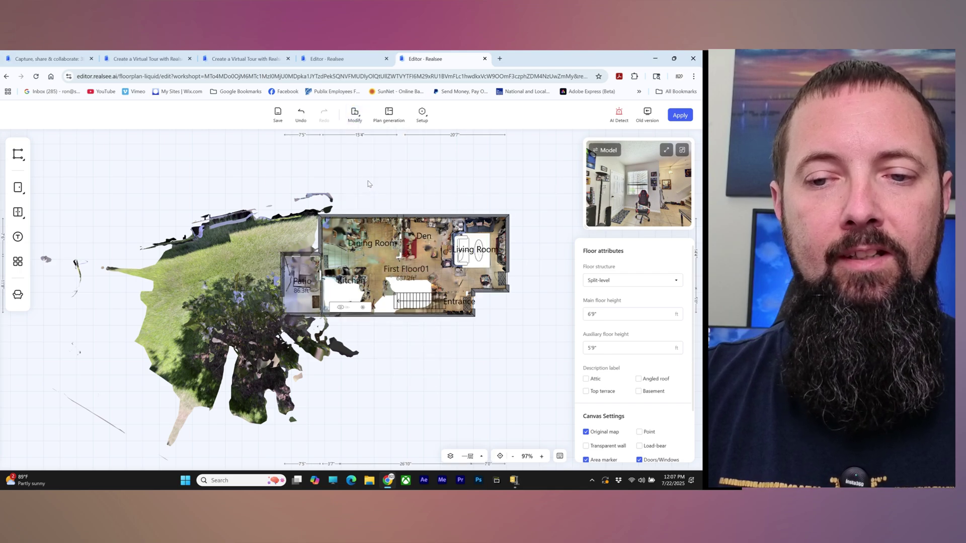
Mirror the first-floor plan horizontally and back, and mirror it vertically and back to its original orientation.
{"action": "left_click", "coordinate": [358, 117]}
{"action": "left_click", "coordinate": [368, 152]}
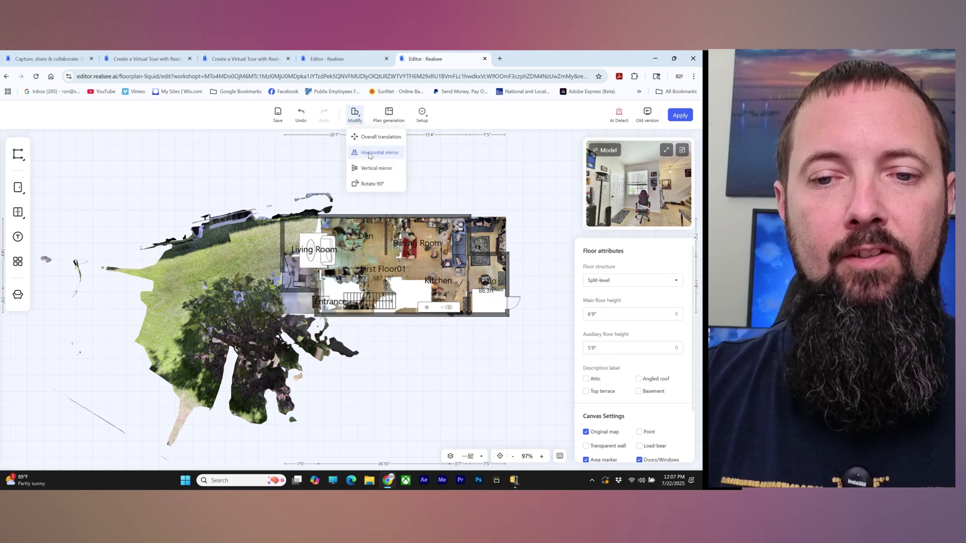
{"action": "left_click", "coordinate": [359, 120]}
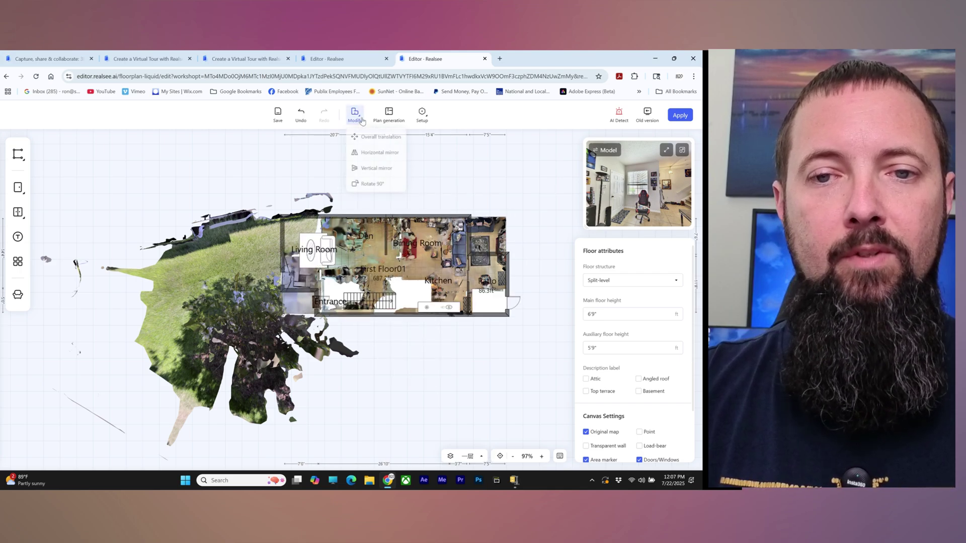
{"action": "left_click", "coordinate": [371, 153]}
{"action": "left_click", "coordinate": [357, 118]}
{"action": "left_click", "coordinate": [371, 168]}
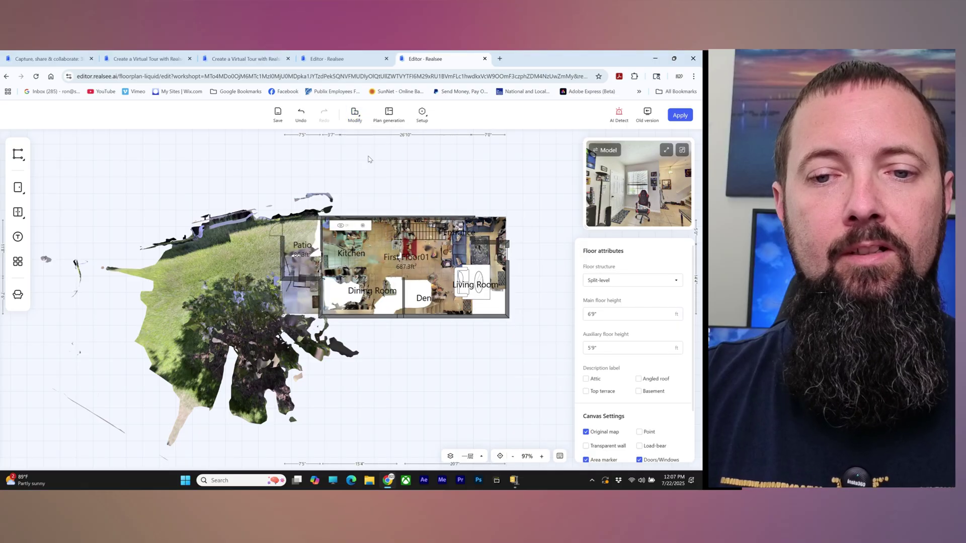
{"action": "left_click", "coordinate": [356, 114]}
{"action": "left_click", "coordinate": [371, 168]}
Try to shift the whole first-floor plan slightly upward with Overall translation, undo the move and end the adjustment.
{"action": "left_click", "coordinate": [355, 114]}
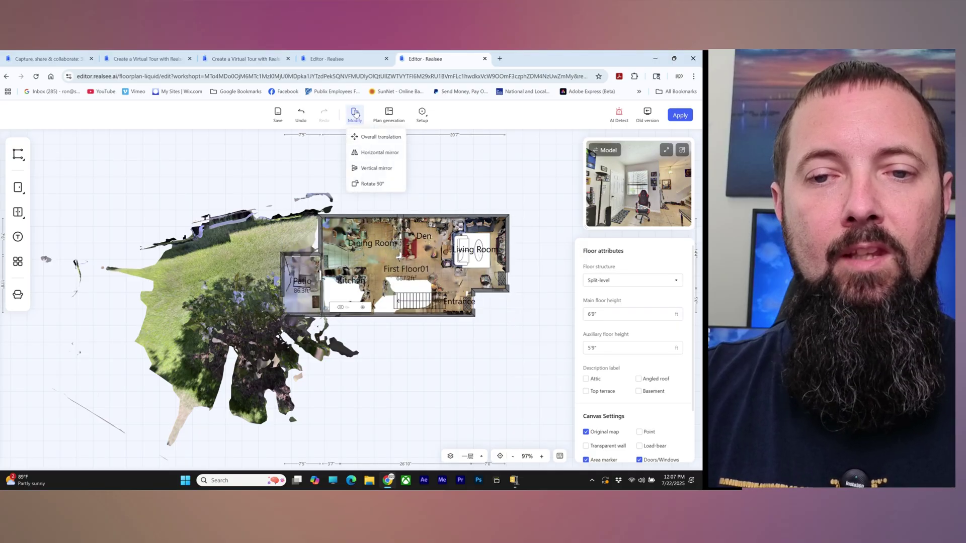
{"action": "left_click", "coordinate": [370, 137]}
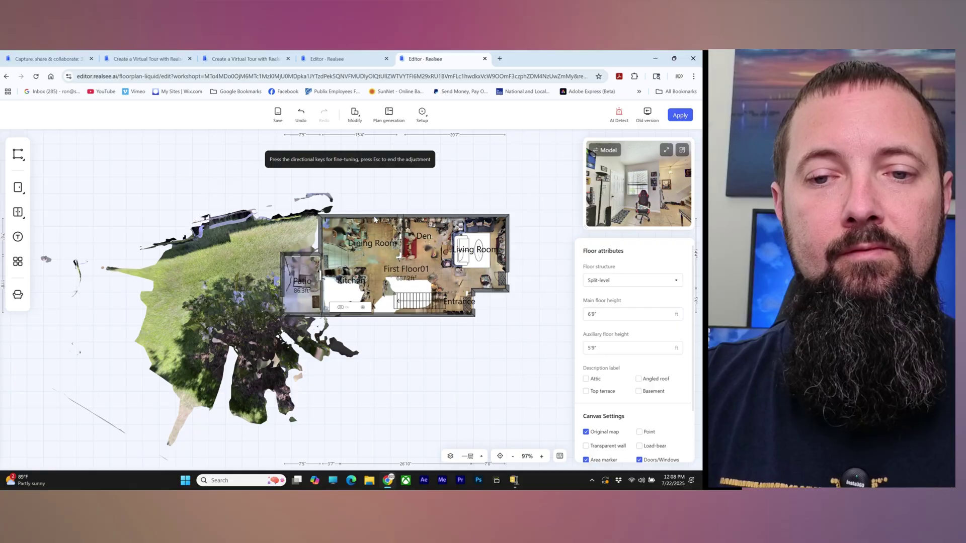
{"action": "left_click_drag", "start_coordinate": [375, 220], "coordinate": [375, 217]}
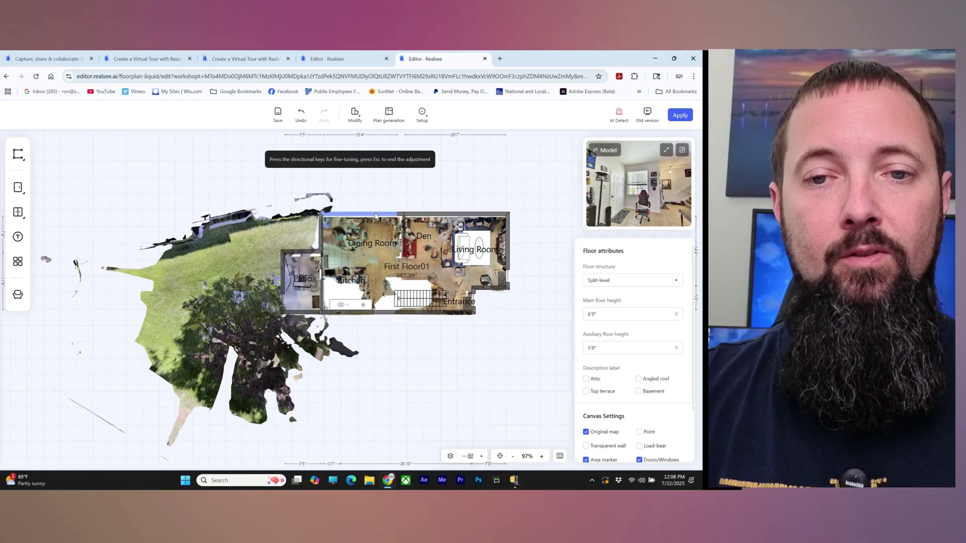
{"action": "key", "text": "ctrl+z"}
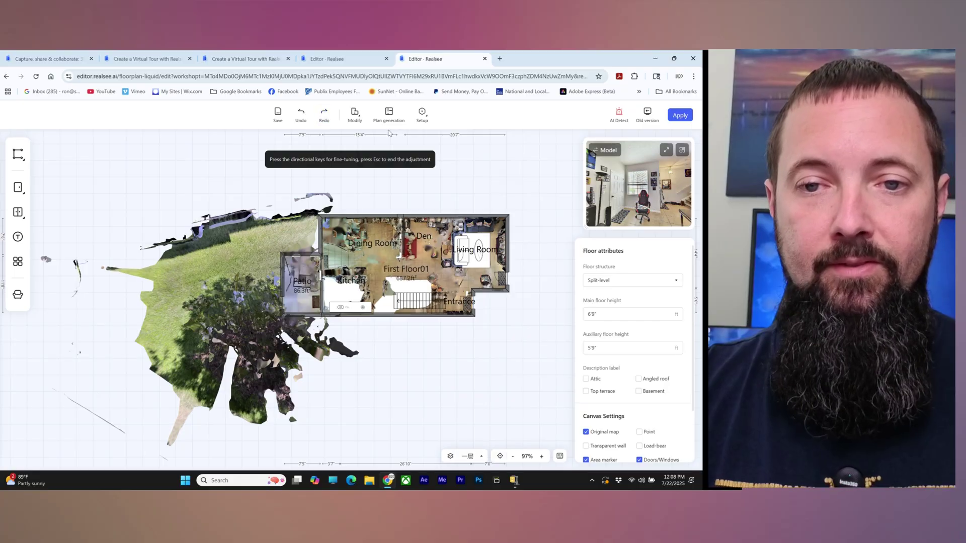
{"action": "key", "text": "Escape"}
Save the two-floor floor plan and apply it to generate the finished plans.
{"action": "scroll", "coordinate": [380, 404], "scroll_direction": "up", "scroll_amount": 2}
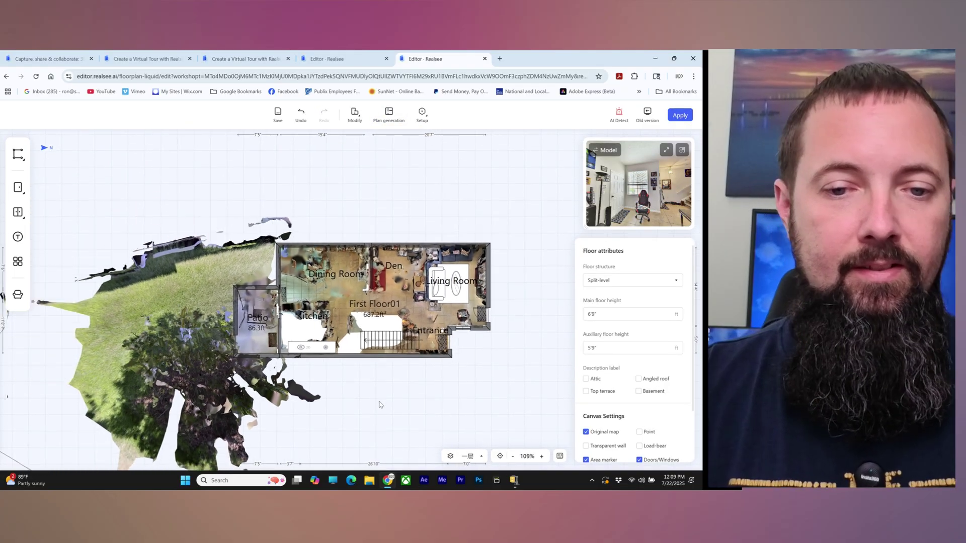
{"action": "scroll", "coordinate": [380, 404], "scroll_direction": "down", "scroll_amount": 1}
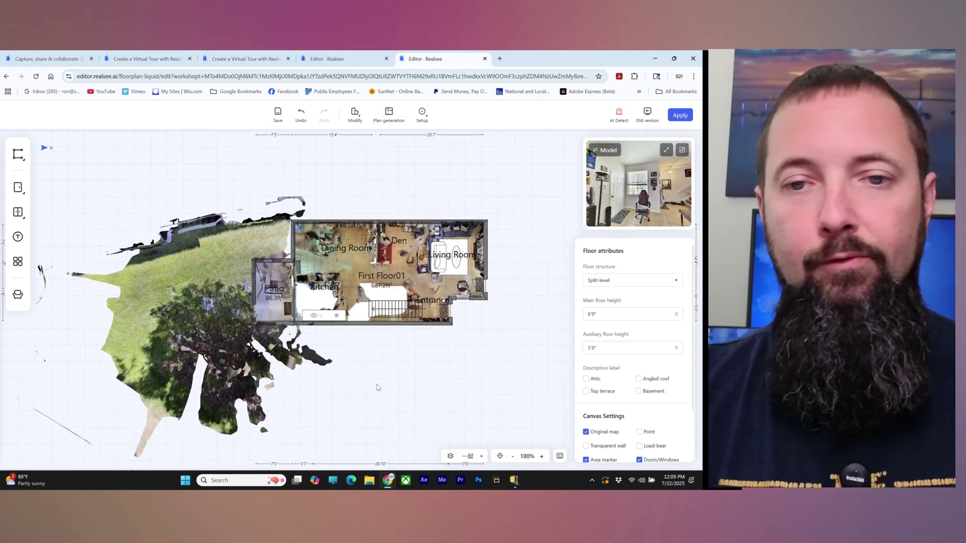
{"action": "left_click", "coordinate": [278, 114]}
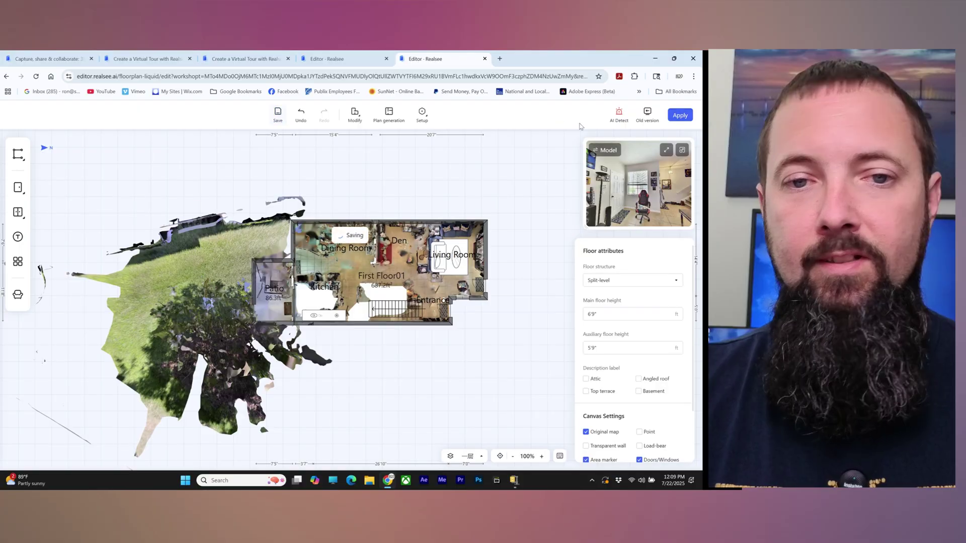
{"action": "left_click", "coordinate": [680, 115]}
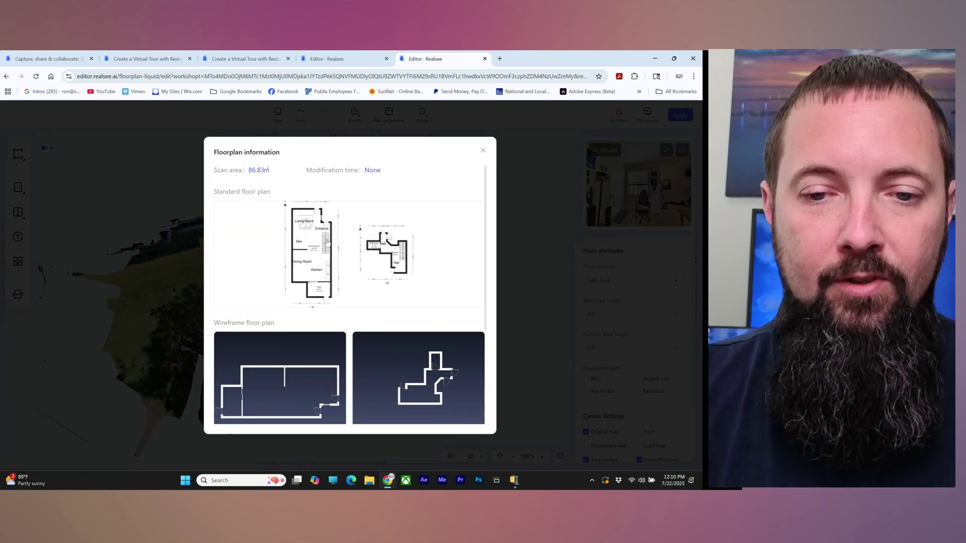
Examine the enlarged standard floor plan and the wireframe floor plans of both floors.
{"action": "left_click", "coordinate": [327, 243]}
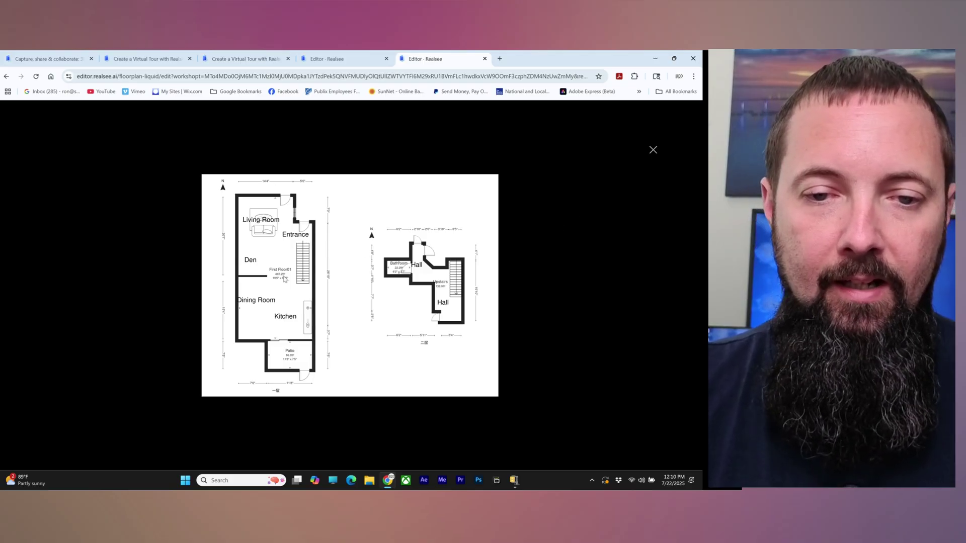
{"action": "left_click", "coordinate": [653, 151]}
{"action": "scroll", "coordinate": [300, 238], "scroll_direction": "down", "scroll_amount": 3}
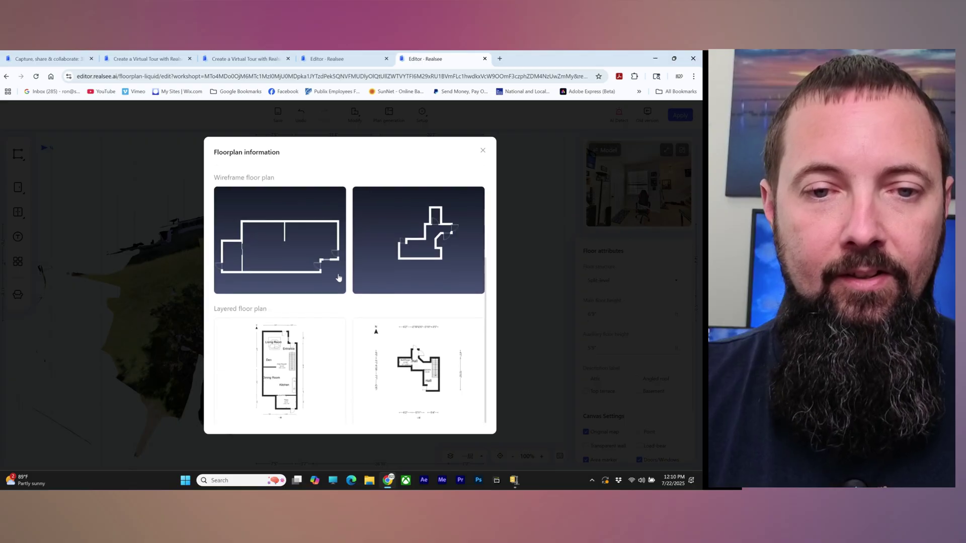
{"action": "left_click", "coordinate": [300, 238]}
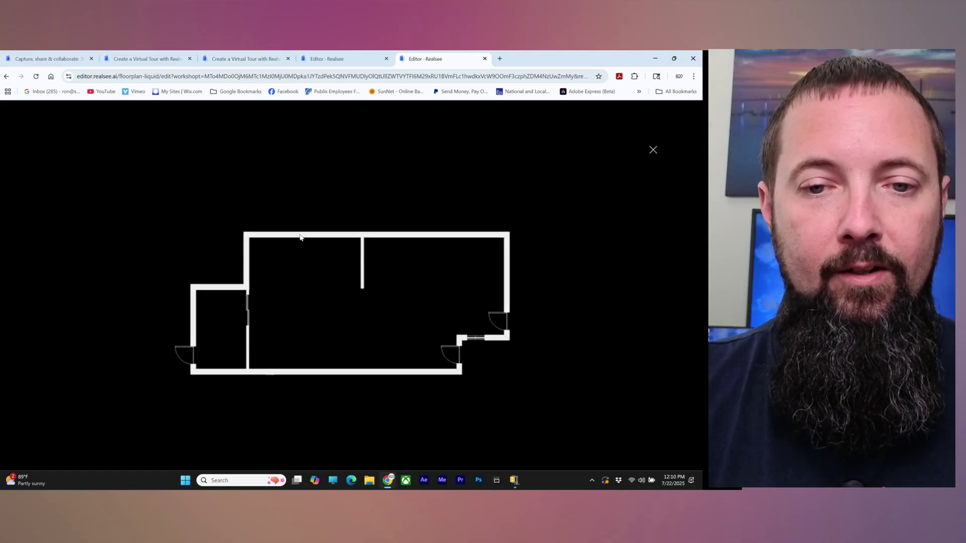
{"action": "left_click", "coordinate": [653, 151]}
{"action": "left_click", "coordinate": [438, 272]}
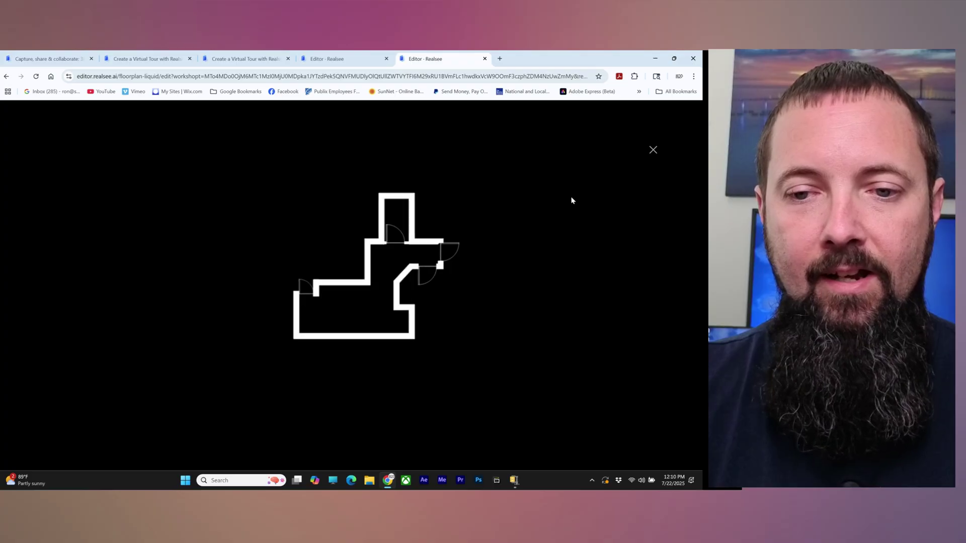
{"action": "left_click", "coordinate": [653, 151]}
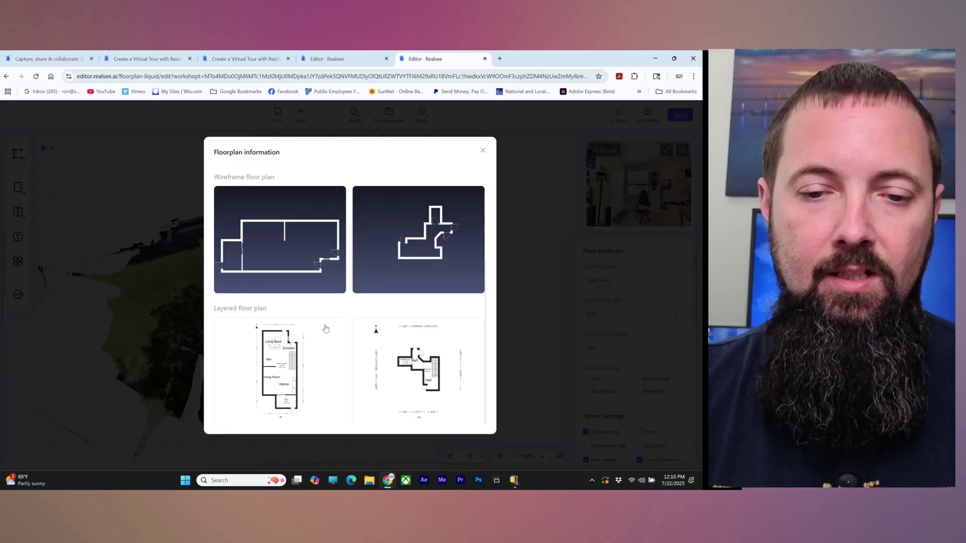
Examine the enlarged layered floor plan of each floor and close the floorplan information.
{"action": "left_click", "coordinate": [284, 361]}
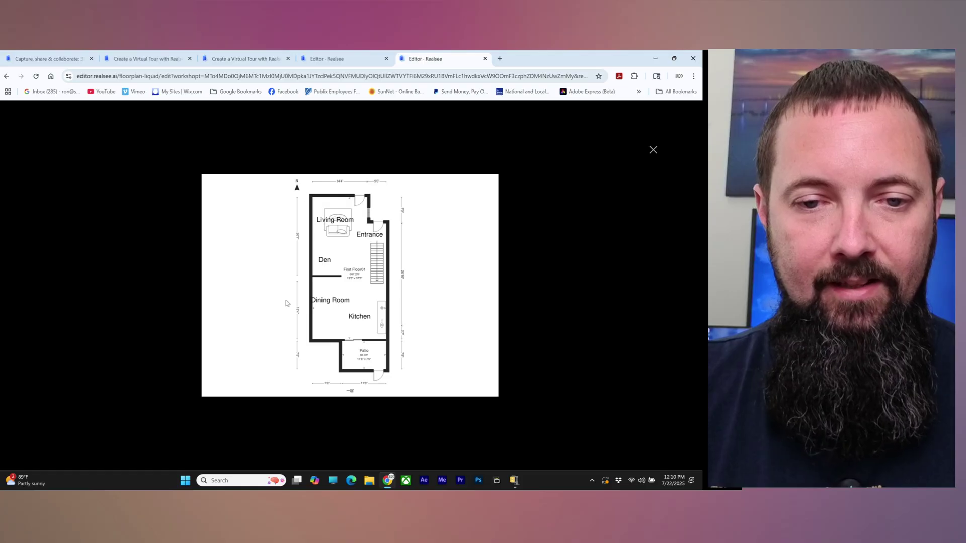
{"action": "left_click", "coordinate": [653, 151]}
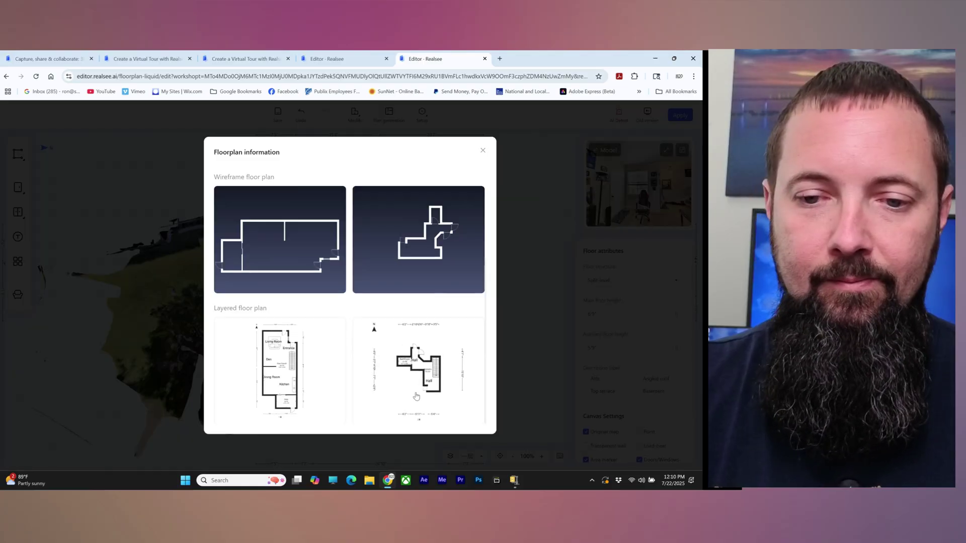
{"action": "left_click", "coordinate": [420, 373]}
{"action": "left_click", "coordinate": [653, 151]}
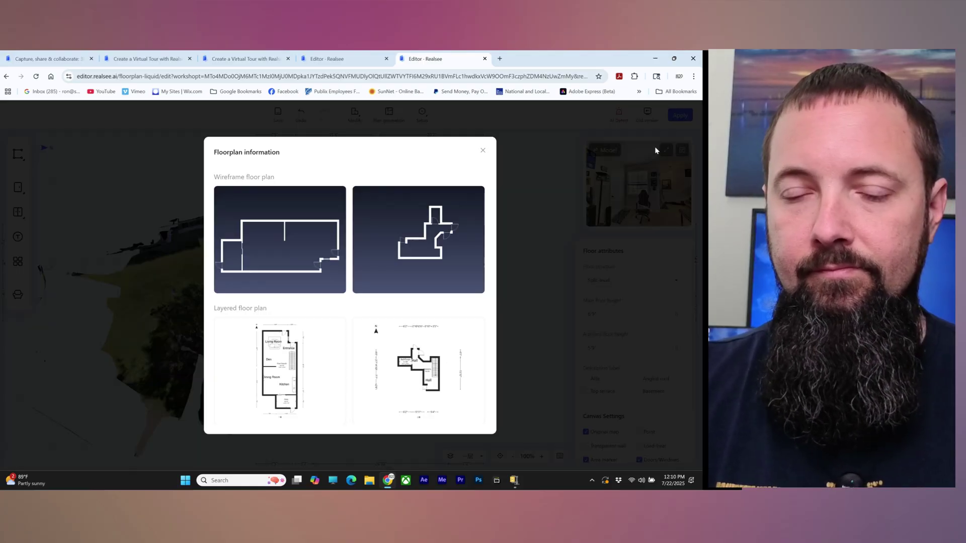
{"action": "left_click", "coordinate": [481, 151]}
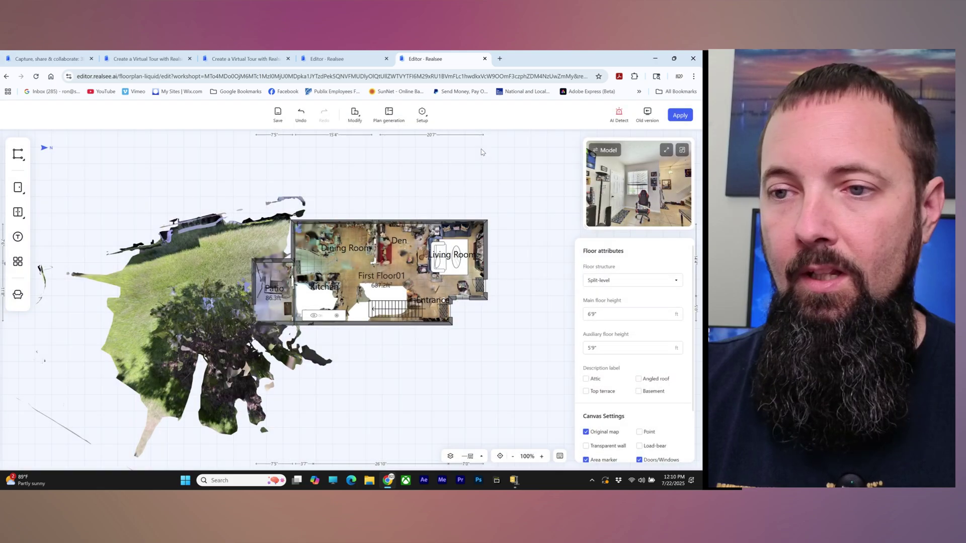
Leave the floor plan editor, save the tour's floorplan settings and return to the test project's details page.
{"action": "left_click", "coordinate": [485, 59]}
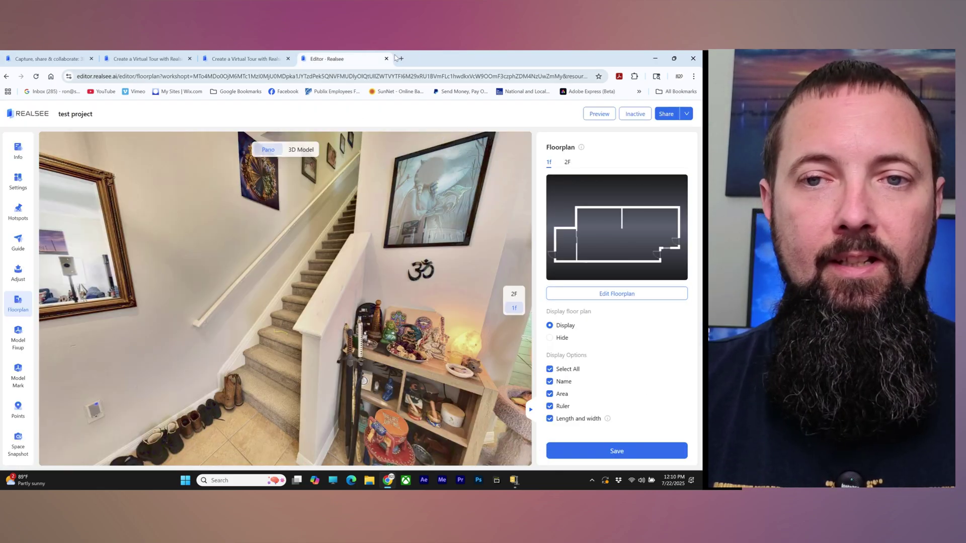
{"action": "left_click", "coordinate": [632, 448]}
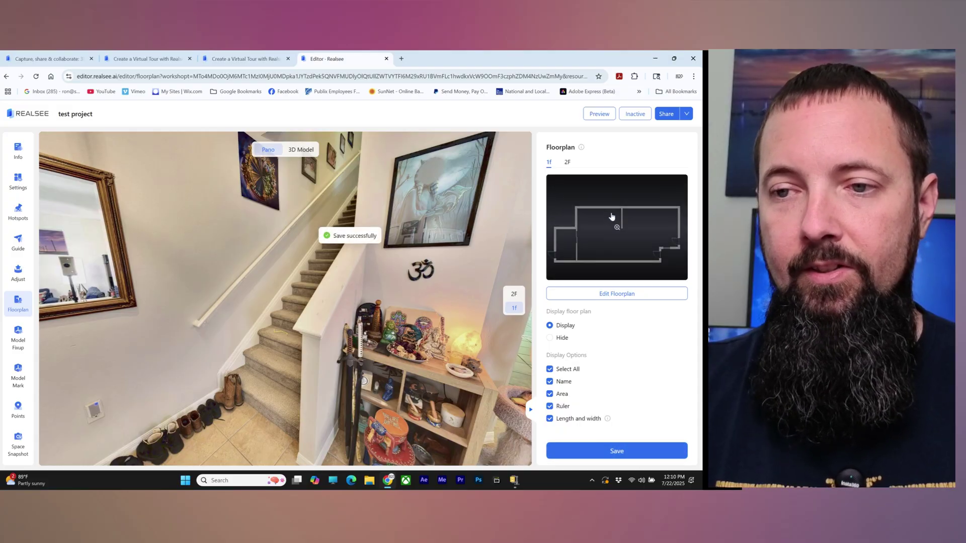
{"action": "left_click", "coordinate": [386, 59]}
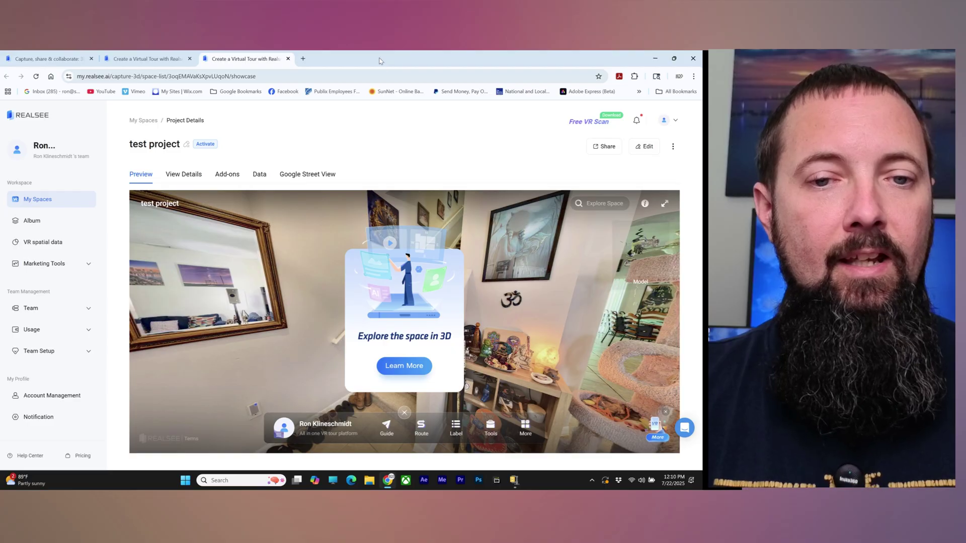
Open the Schematic Floor Plan download among the project's add-ons and review its unit, language, style and element options.
{"action": "left_click", "coordinate": [227, 175]}
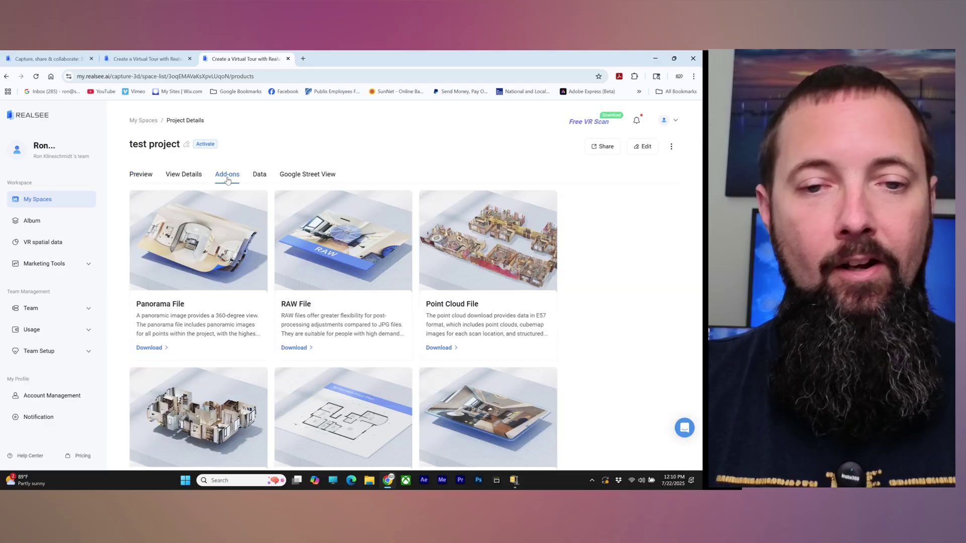
{"action": "scroll", "coordinate": [422, 259], "scroll_direction": "down", "scroll_amount": 2}
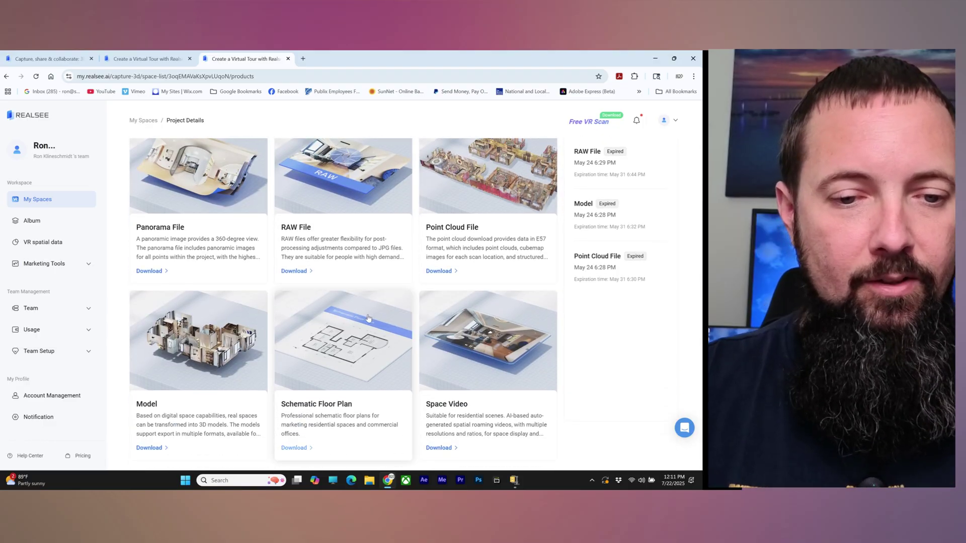
{"action": "left_click", "coordinate": [338, 356]}
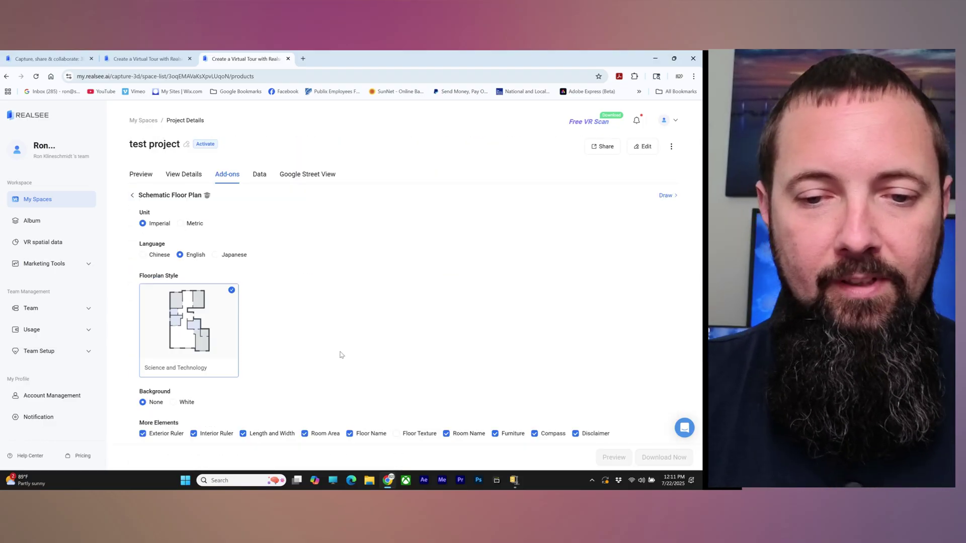
{"action": "scroll", "coordinate": [352, 282], "scroll_direction": "down", "scroll_amount": 3}
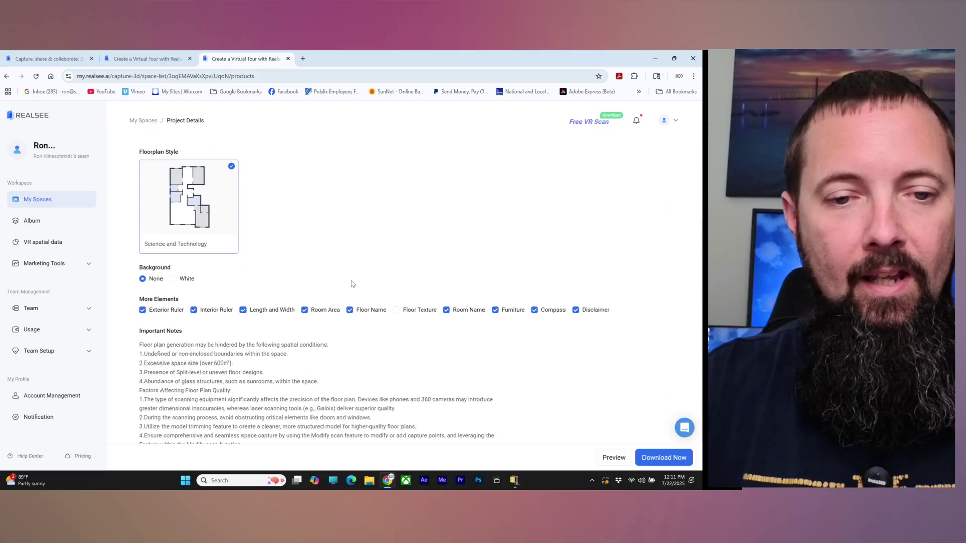
{"action": "scroll", "coordinate": [353, 282], "scroll_direction": "up", "scroll_amount": 1}
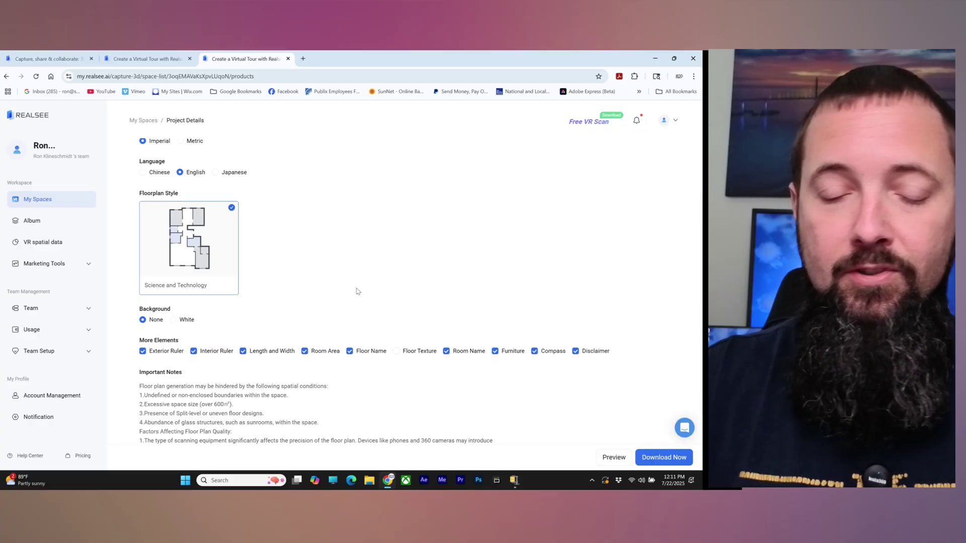
Preview the schematic floor plan, compare the first-floor and second-floor images, and close the preview.
{"action": "left_click", "coordinate": [614, 458]}
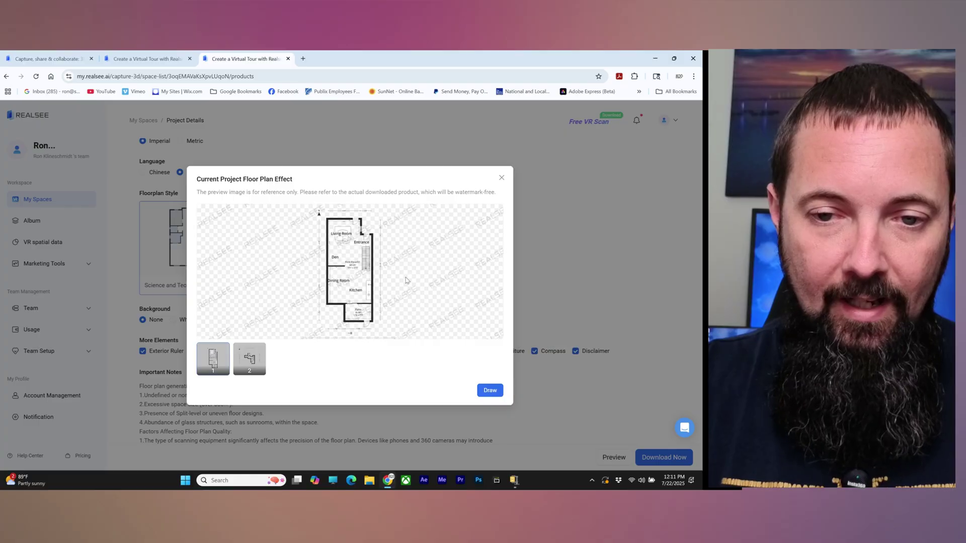
{"action": "left_click", "coordinate": [244, 366]}
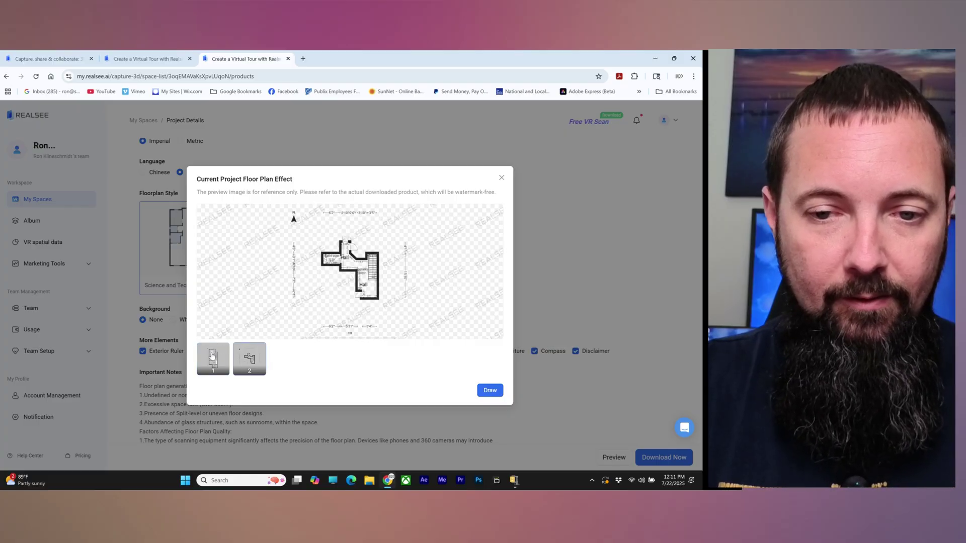
{"action": "left_click", "coordinate": [212, 356]}
{"action": "left_click", "coordinate": [247, 361]}
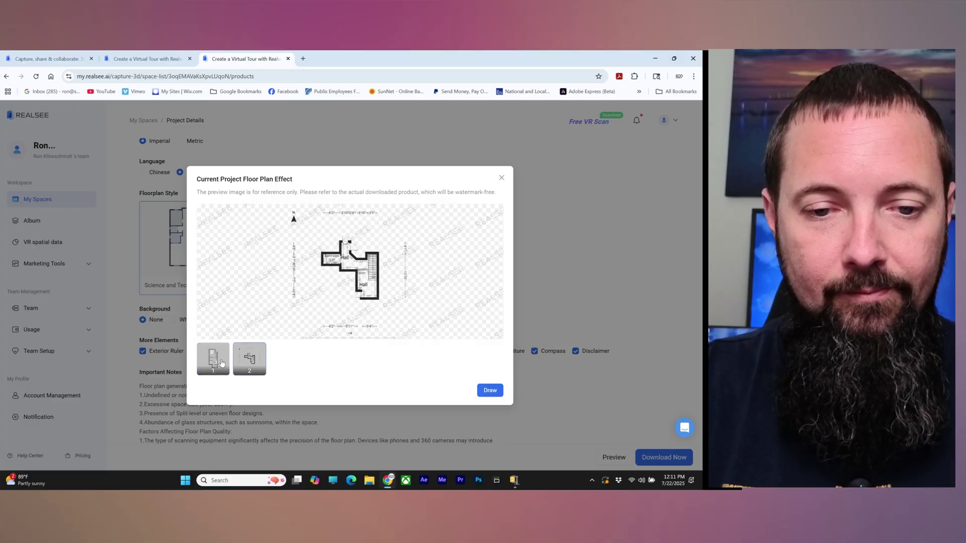
{"action": "left_click", "coordinate": [221, 364]}
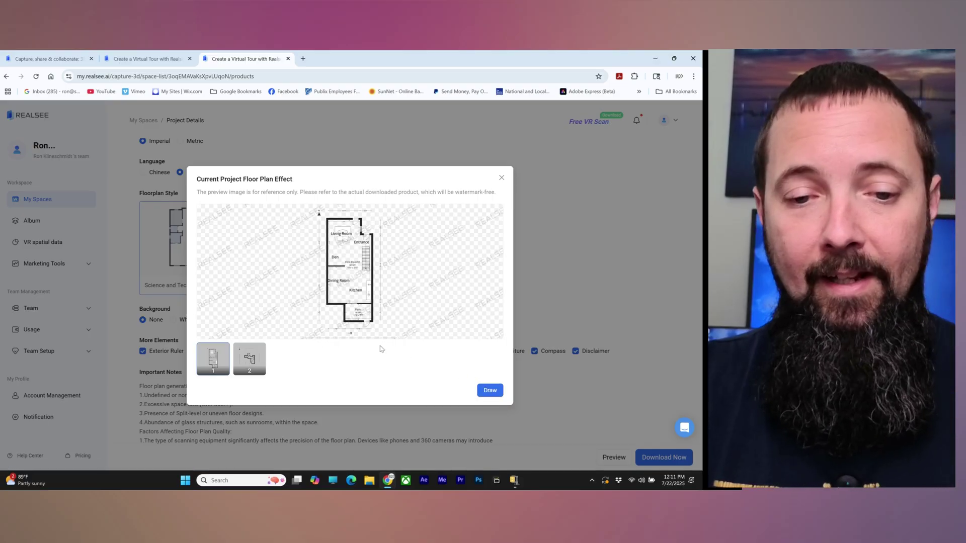
{"action": "left_click", "coordinate": [502, 178]}
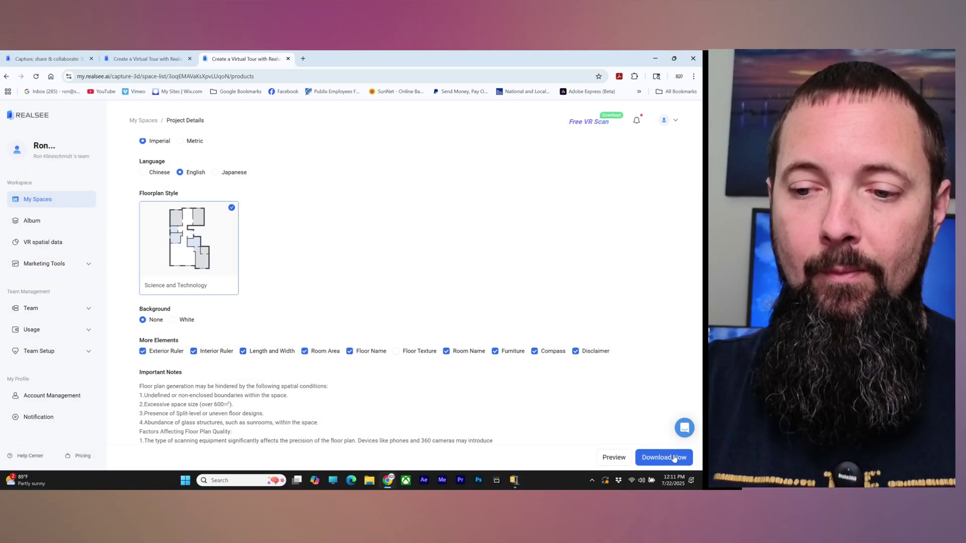
Request the schematic floor plan download with the current options and confirm the ZIP file generation.
{"action": "left_click", "coordinate": [664, 458]}
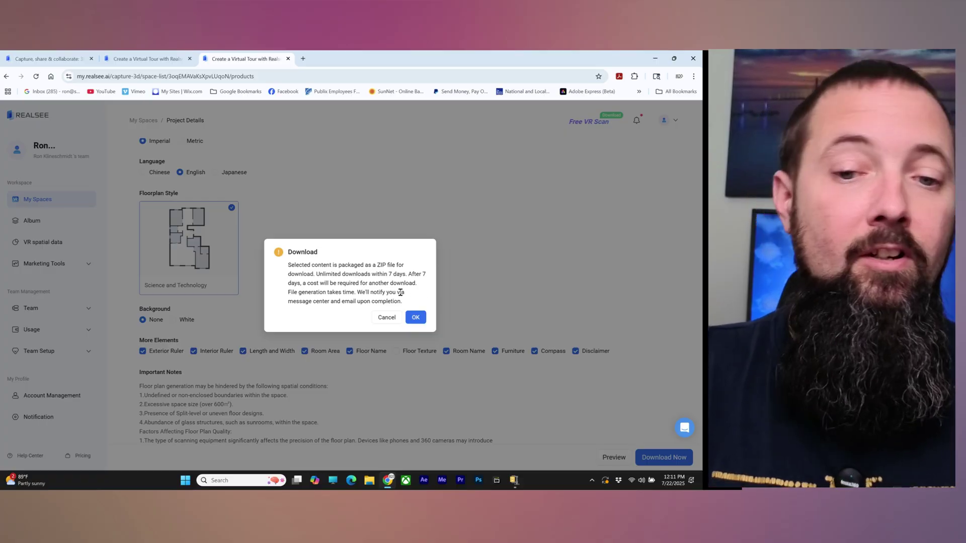
{"action": "left_click", "coordinate": [413, 321]}
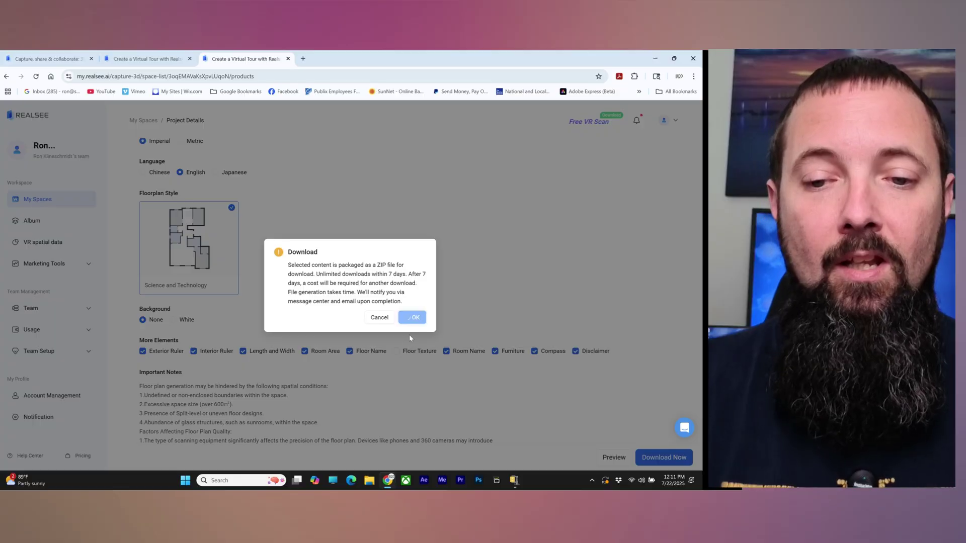